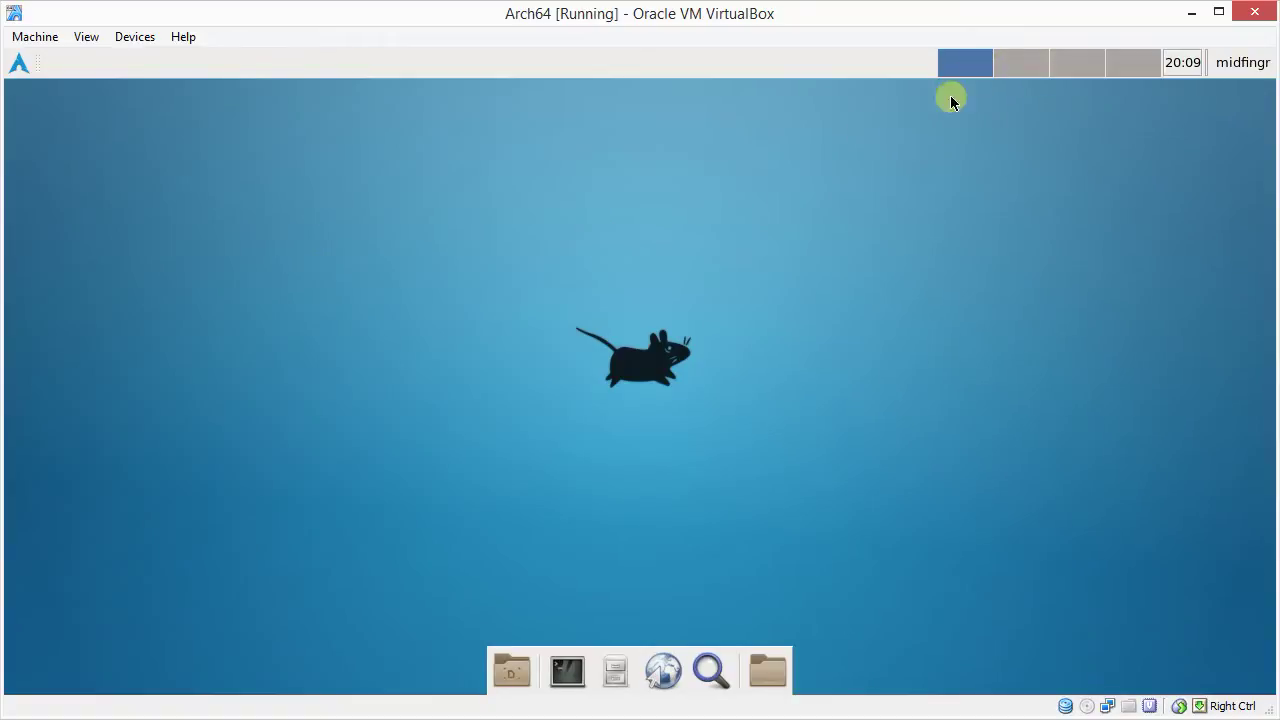
Cycle back and forth through the workspaces with Ctrl+Alt+Left/Right
{"action": "key", "text": "ctrl+alt+Right"}
{"action": "key", "text": "ctrl+alt+Right"}
{"action": "key", "text": "ctrl+alt+Left"}
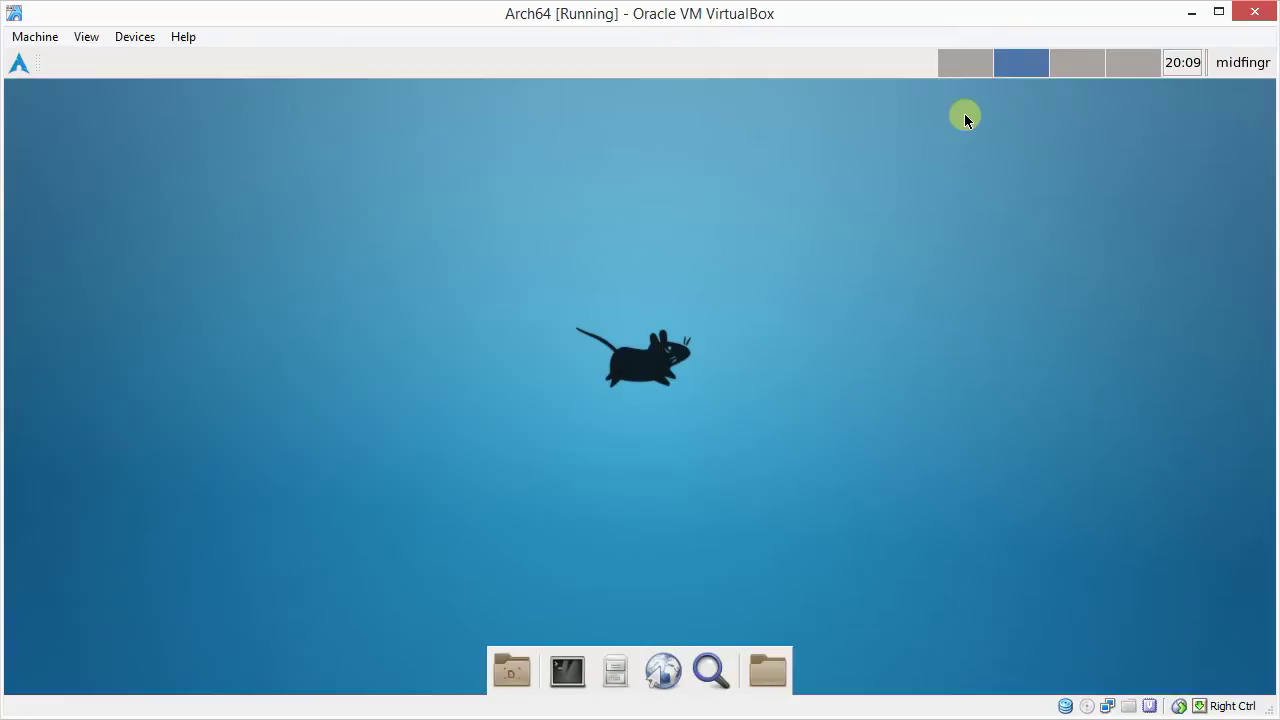
{"action": "key", "text": "ctrl+alt+Left"}
{"action": "key", "text": "ctrl+alt+Right"}
{"action": "key", "text": "ctrl+alt+Right"}
{"action": "key", "text": "ctrl+alt+Right"}
{"action": "key", "text": "ctrl+alt+Left"}
{"action": "key", "text": "ctrl+alt+Left"}
{"action": "key", "text": "ctrl+alt+Left"}
{"action": "key", "text": "ctrl+alt+Right"}
{"action": "key", "text": "ctrl+alt+Left"}
{"action": "key", "text": "ctrl+alt+Right"}
{"action": "key", "text": "ctrl+alt+Right"}
{"action": "key", "text": "ctrl+alt+Right"}
{"action": "key", "text": "ctrl+alt+Left"}
{"action": "key", "text": "ctrl+alt+Left"}
{"action": "key", "text": "ctrl+alt+Left"}
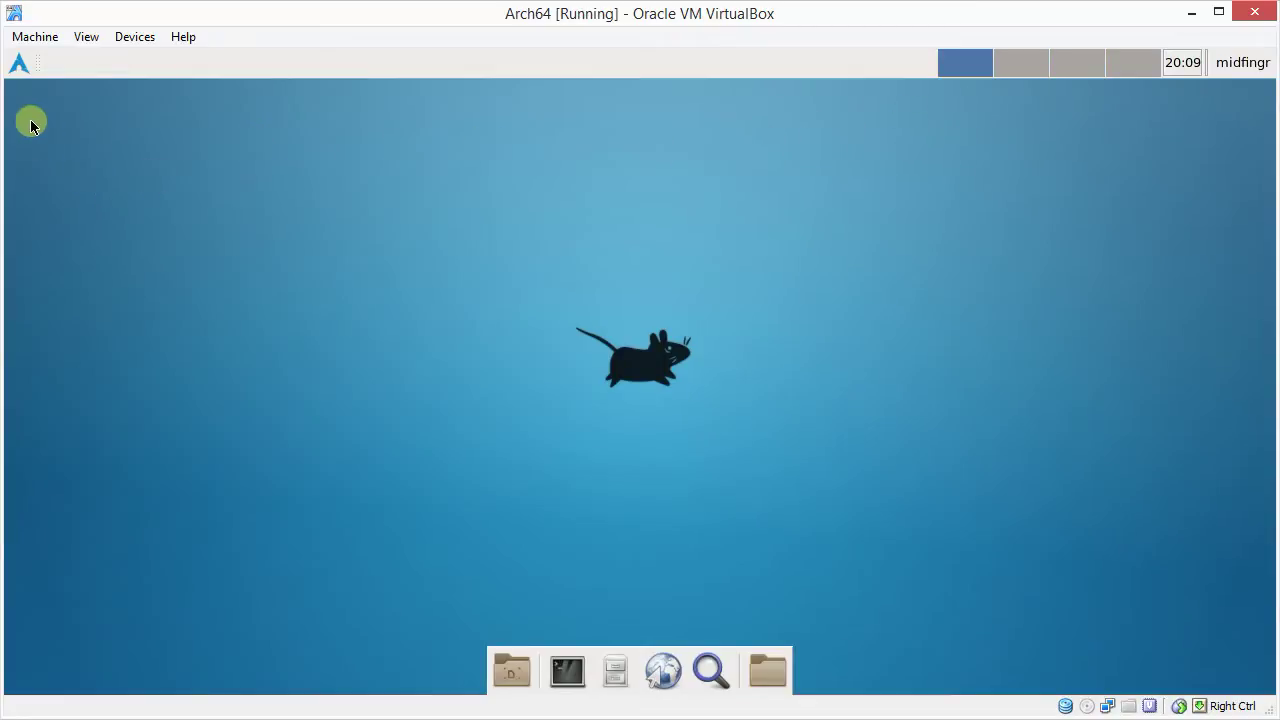
Untick 'Use the mouse wheel…' under Window Manager Tweaks > Workspaces, then return to All Settings
{"action": "left_click", "coordinate": [19, 63]}
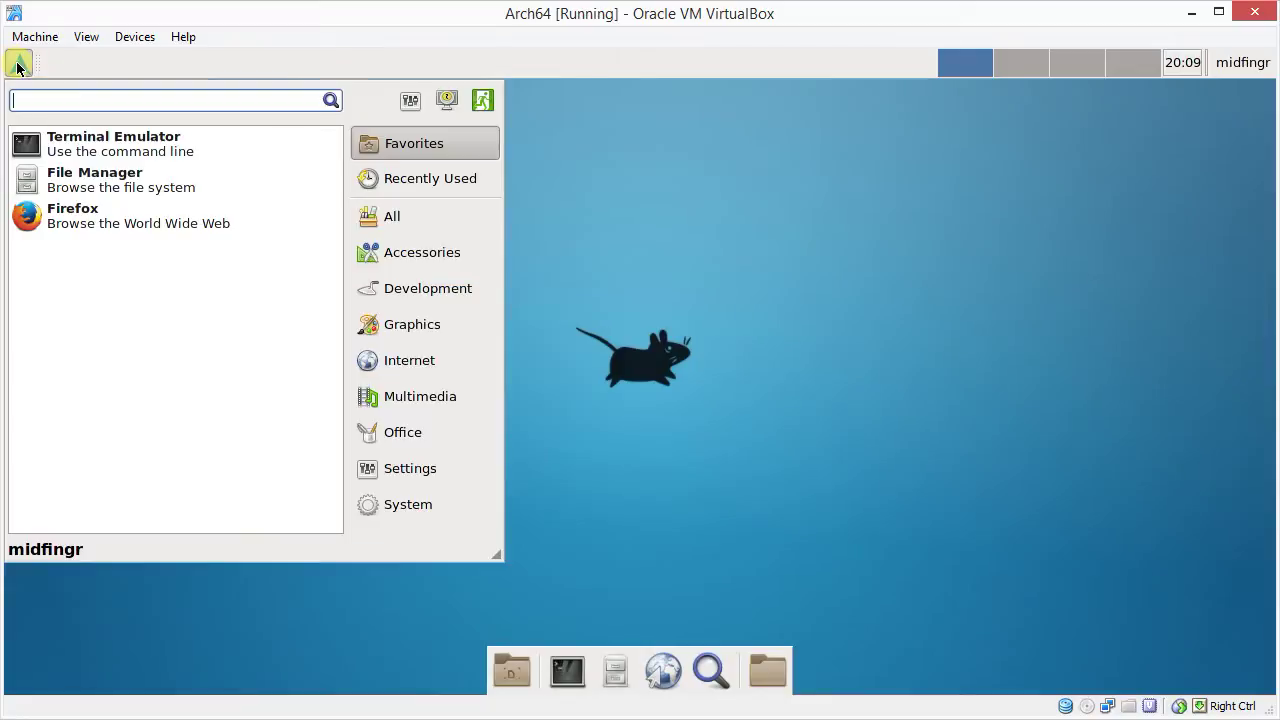
{"action": "left_click", "coordinate": [410, 100]}
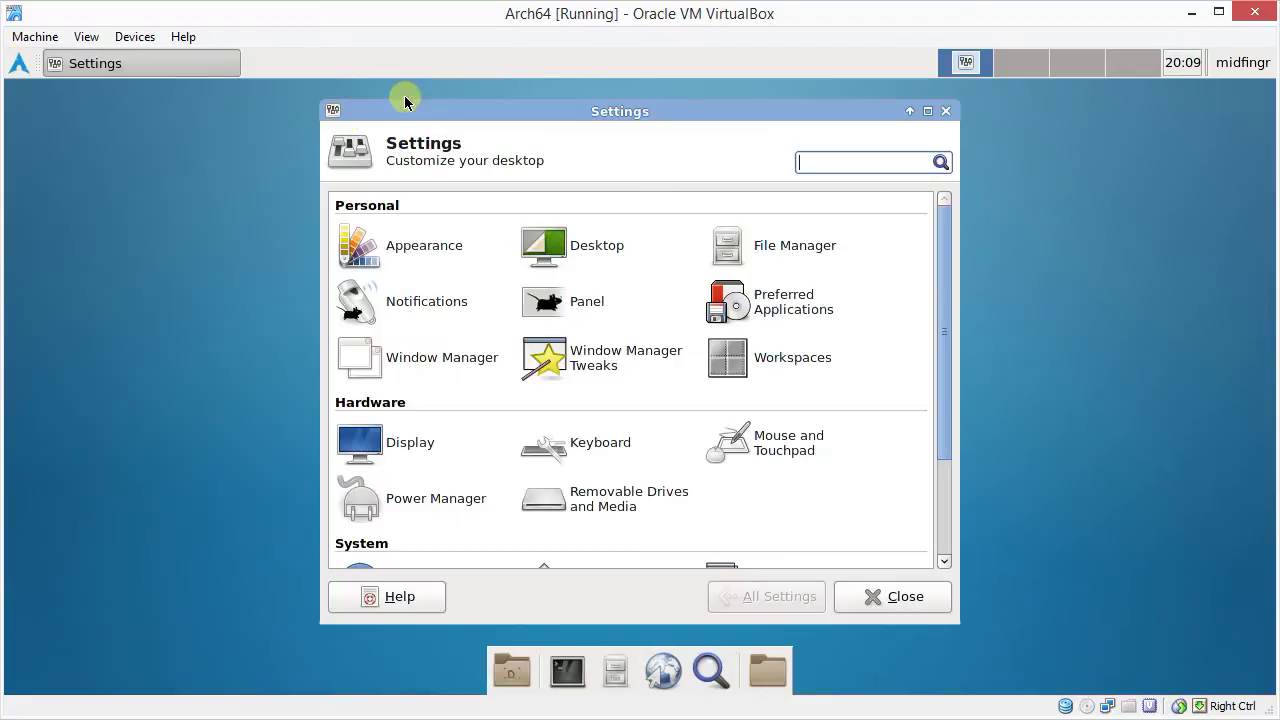
{"action": "left_click", "coordinate": [619, 368]}
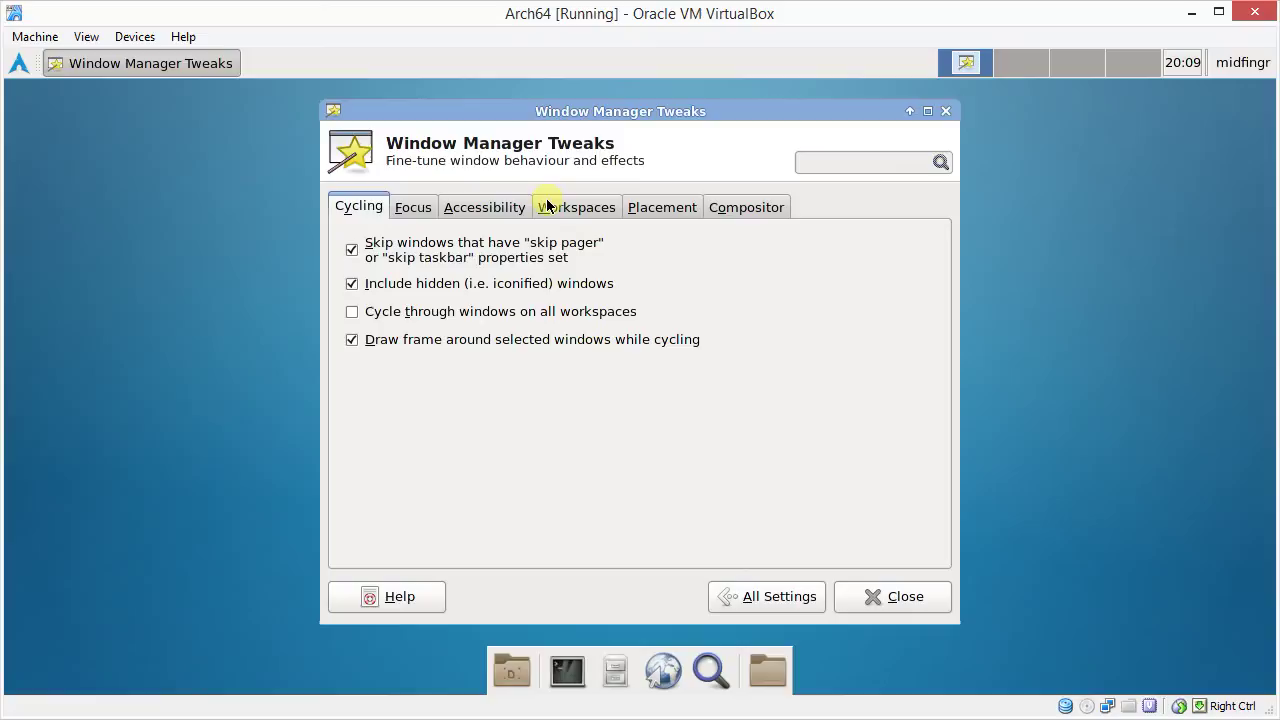
{"action": "left_click", "coordinate": [571, 204]}
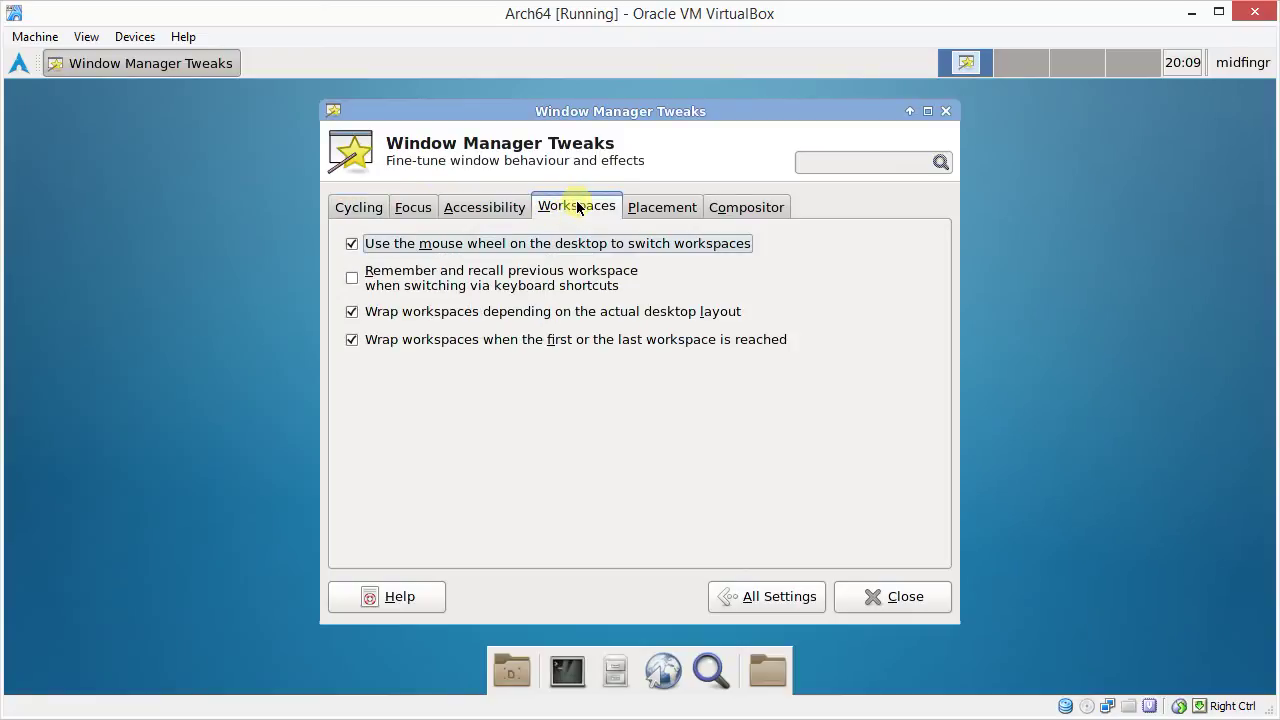
{"action": "left_click", "coordinate": [397, 245]}
{"action": "left_click", "coordinate": [766, 596]}
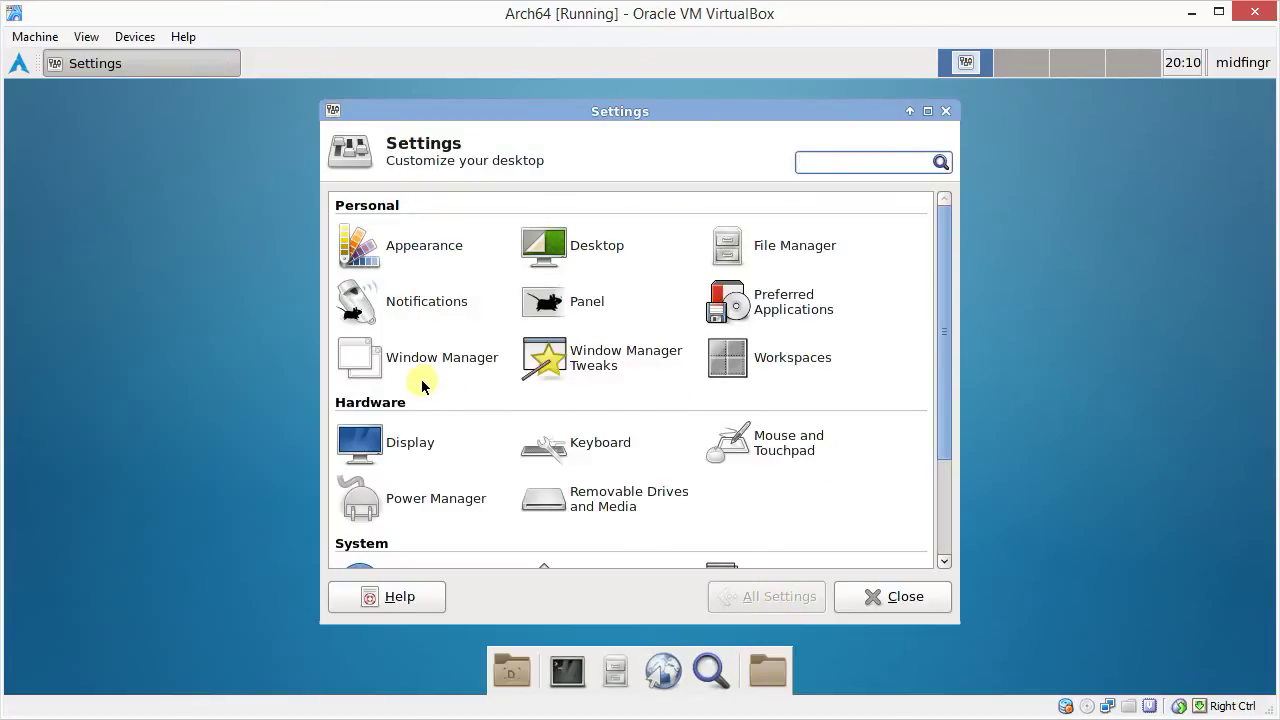
Open a file manager window, move it down-right, and minimize it
{"action": "left_click", "coordinate": [615, 670]}
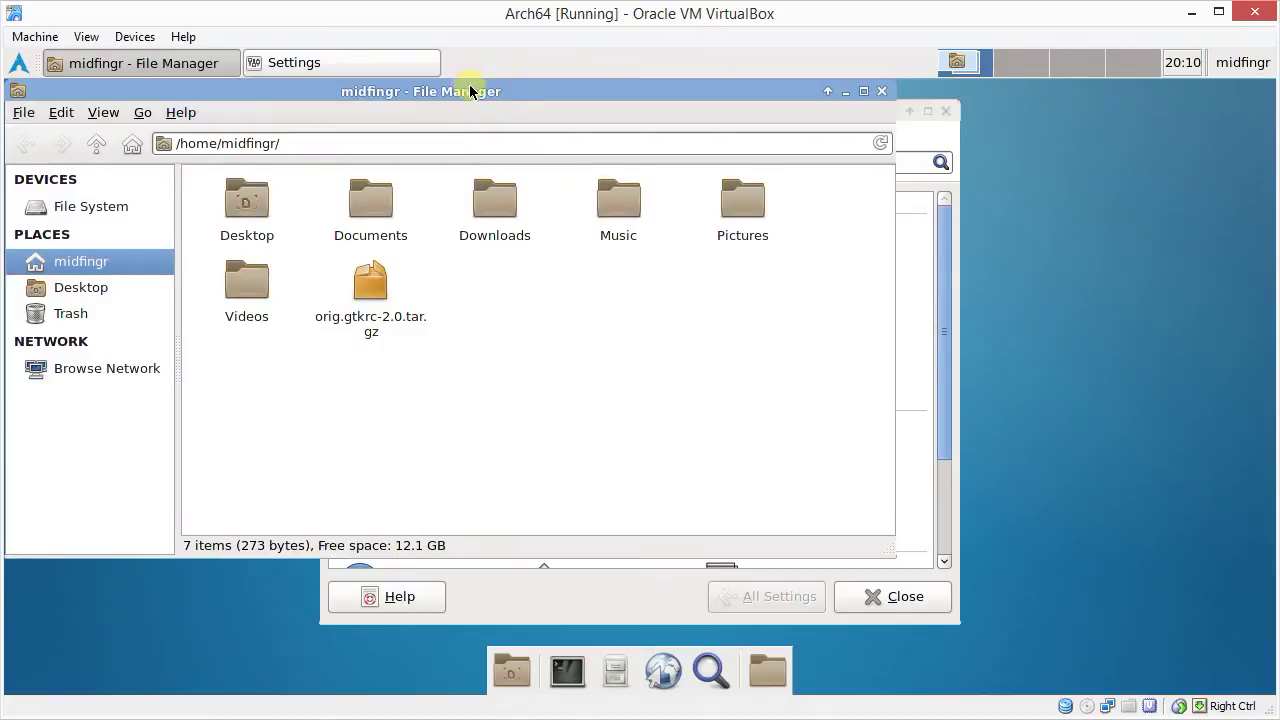
{"action": "left_click_drag", "start_coordinate": [470, 91], "coordinate": [600, 109]}
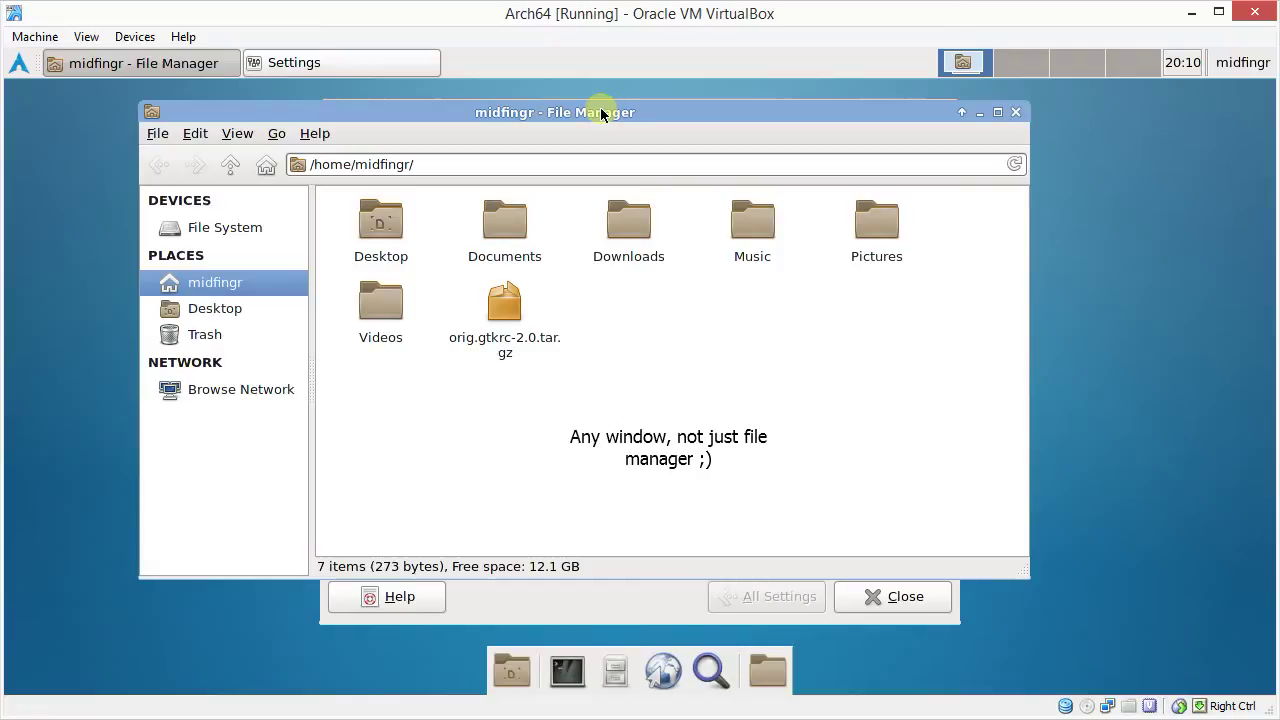
{"action": "left_click", "coordinate": [979, 112]}
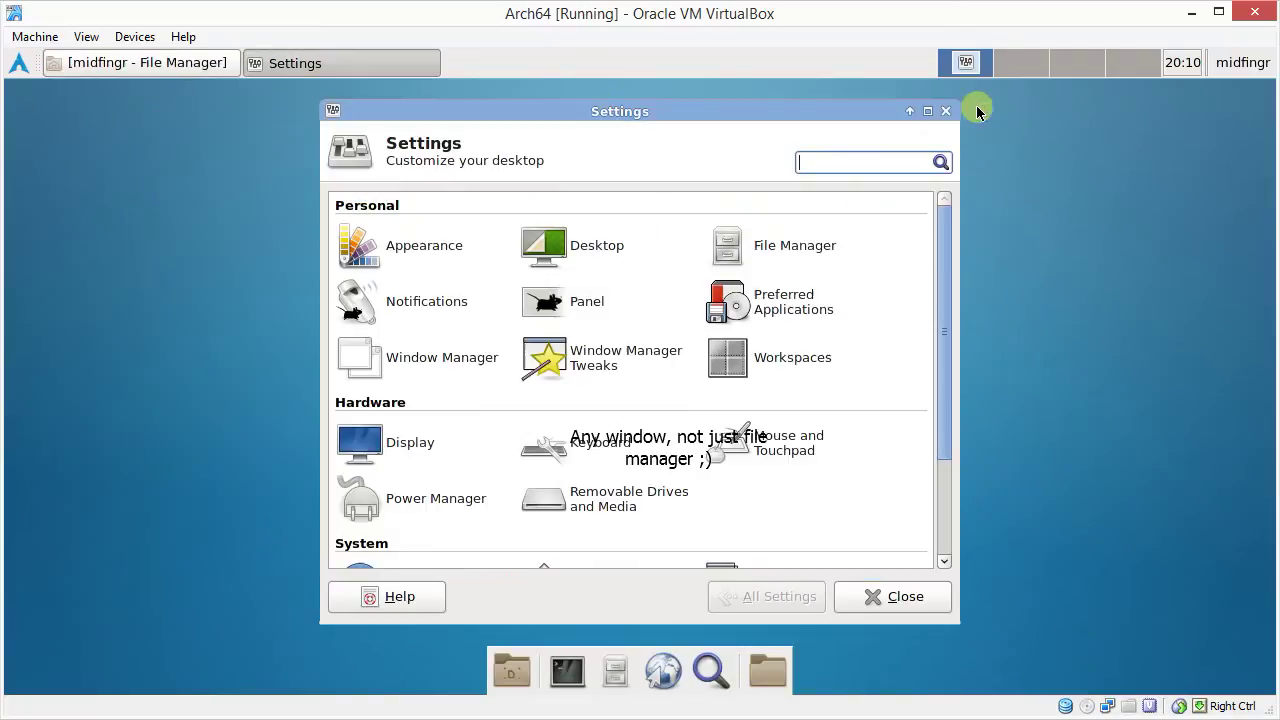
Set Double Click Time to 450 ms in Mouse and Touchpad > Behavior
{"action": "left_click", "coordinate": [810, 452]}
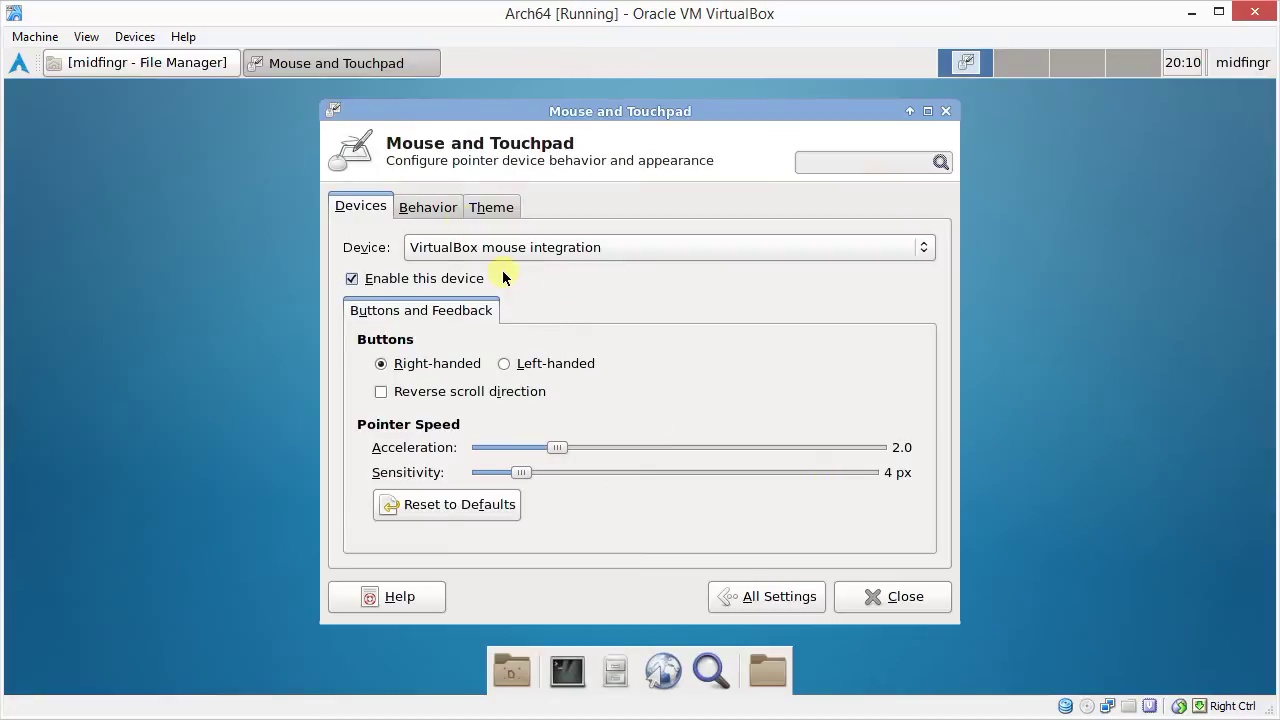
{"action": "left_click", "coordinate": [435, 211]}
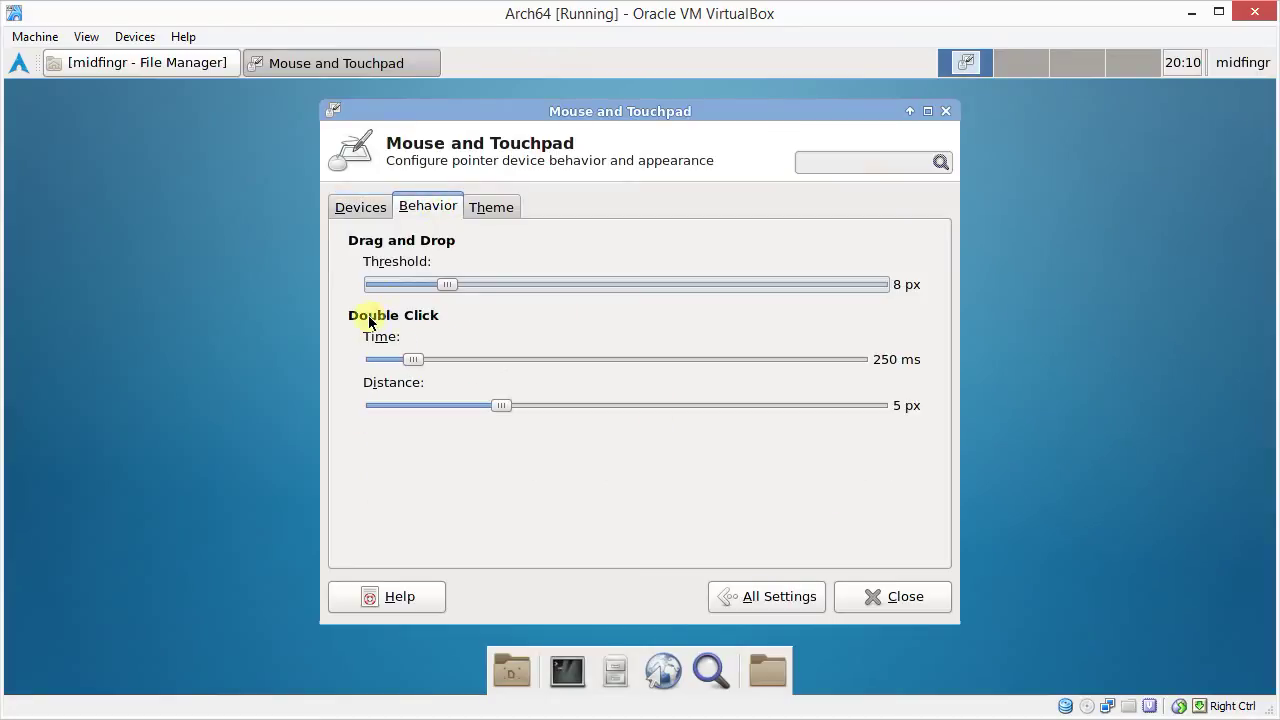
{"action": "left_click_drag", "start_coordinate": [420, 358], "coordinate": [471, 363]}
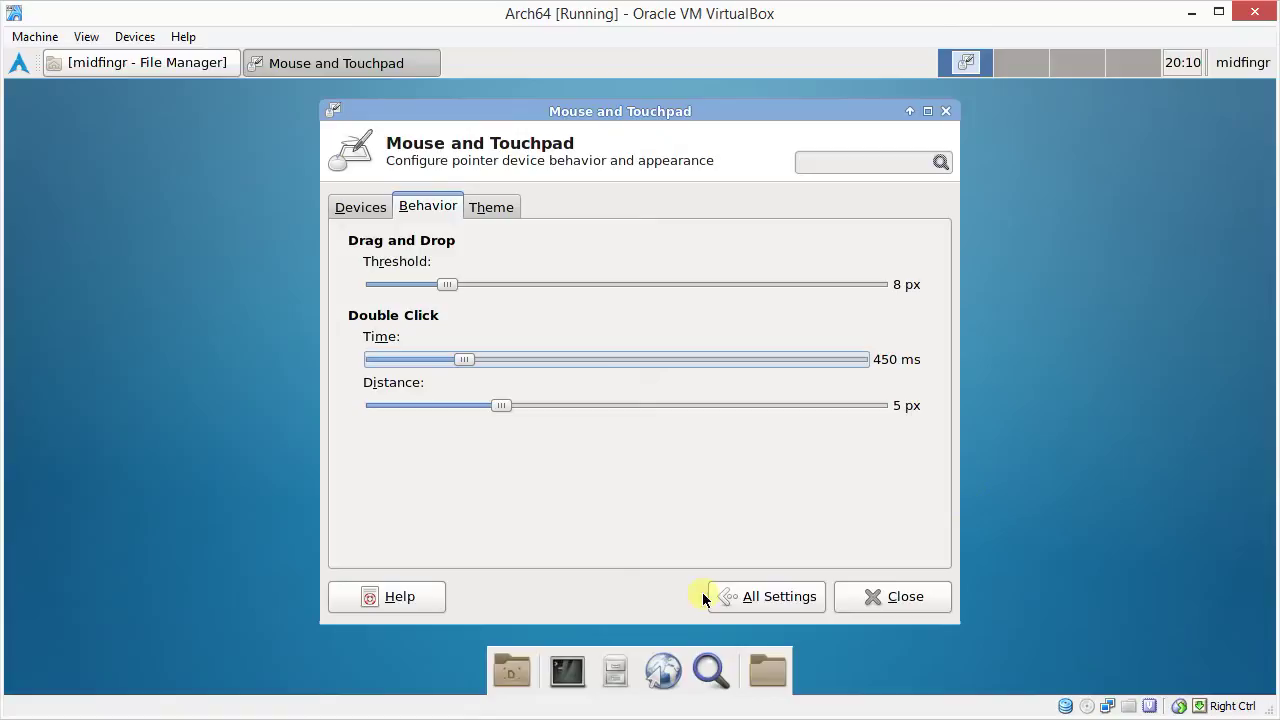
Maximize, restore, and close the file manager window
{"action": "left_click", "coordinate": [152, 66]}
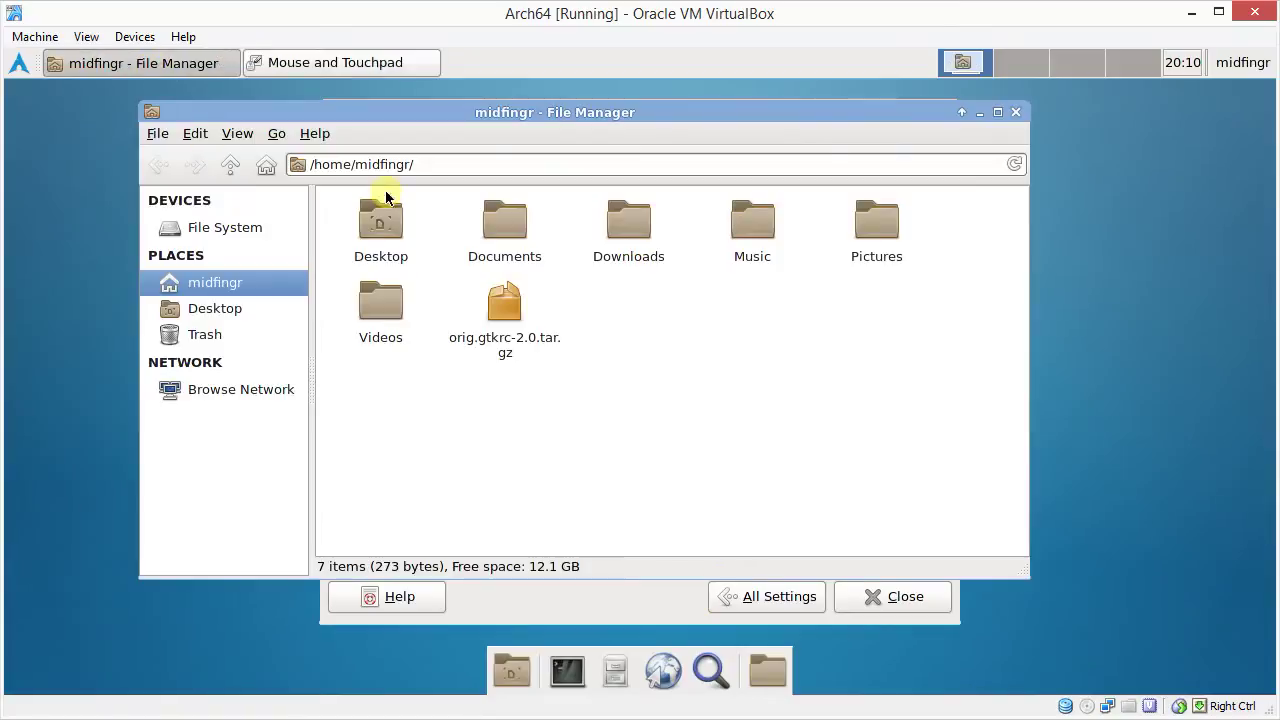
{"action": "double_click", "coordinate": [564, 112]}
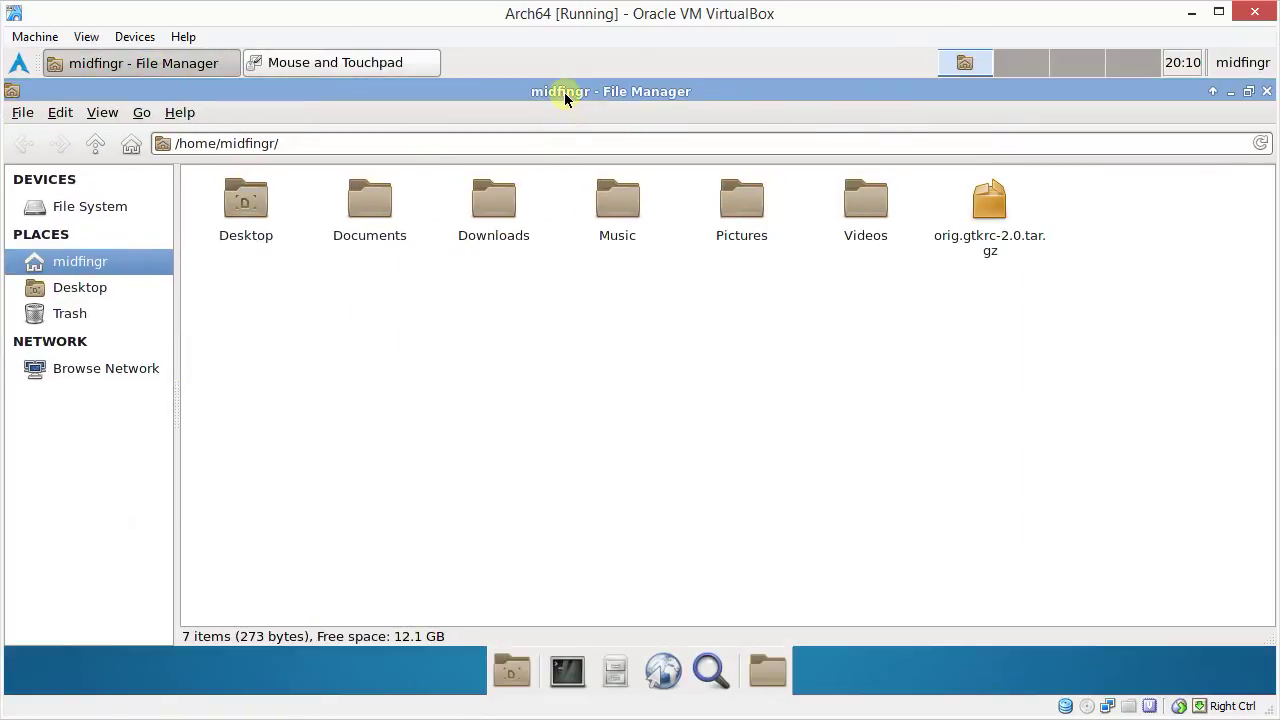
{"action": "double_click", "coordinate": [564, 92]}
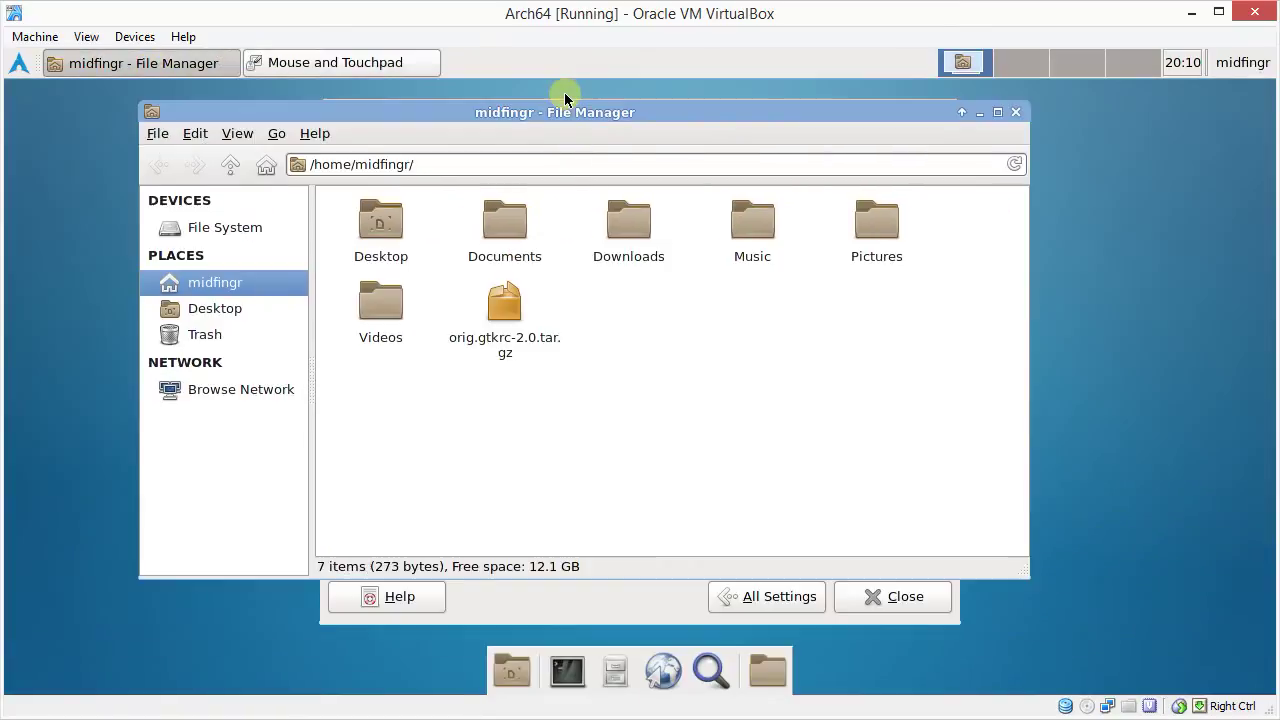
{"action": "left_click", "coordinate": [1015, 112]}
Untick 'Wrap workspaces when dragging a window off the screen' in Window Manager > Advanced
{"action": "left_click", "coordinate": [366, 350]}
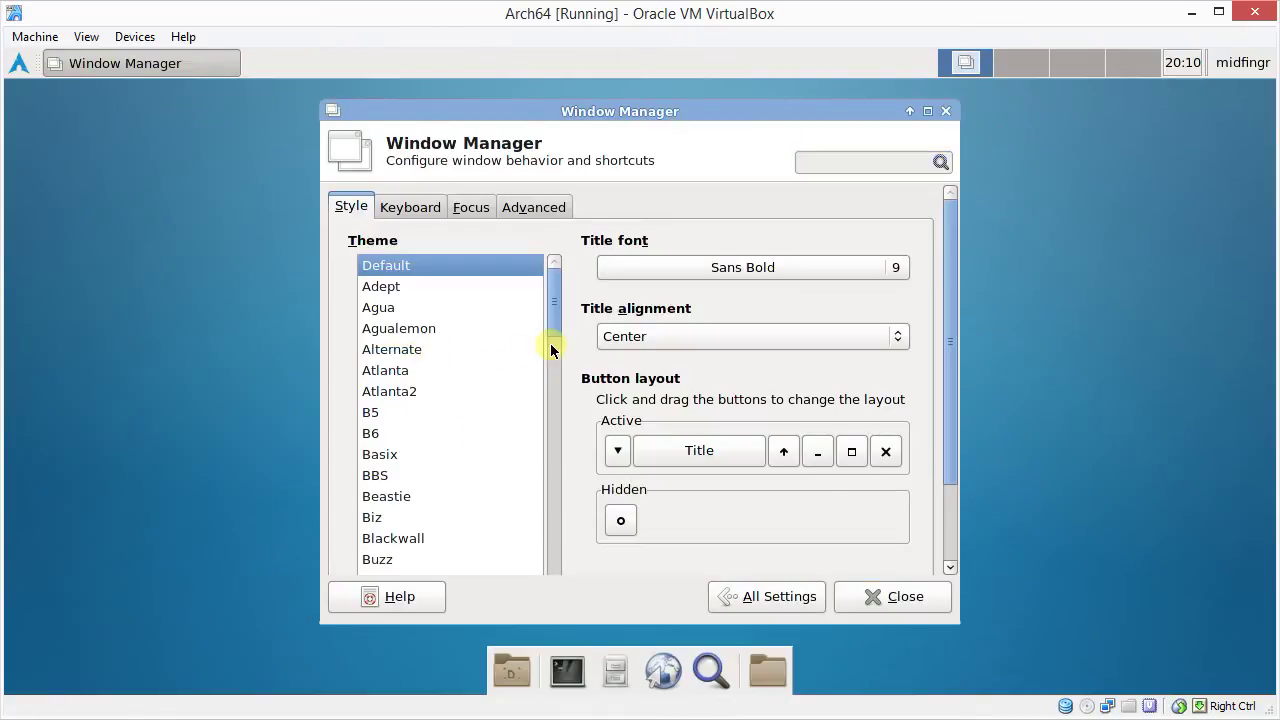
{"action": "left_click", "coordinate": [531, 210]}
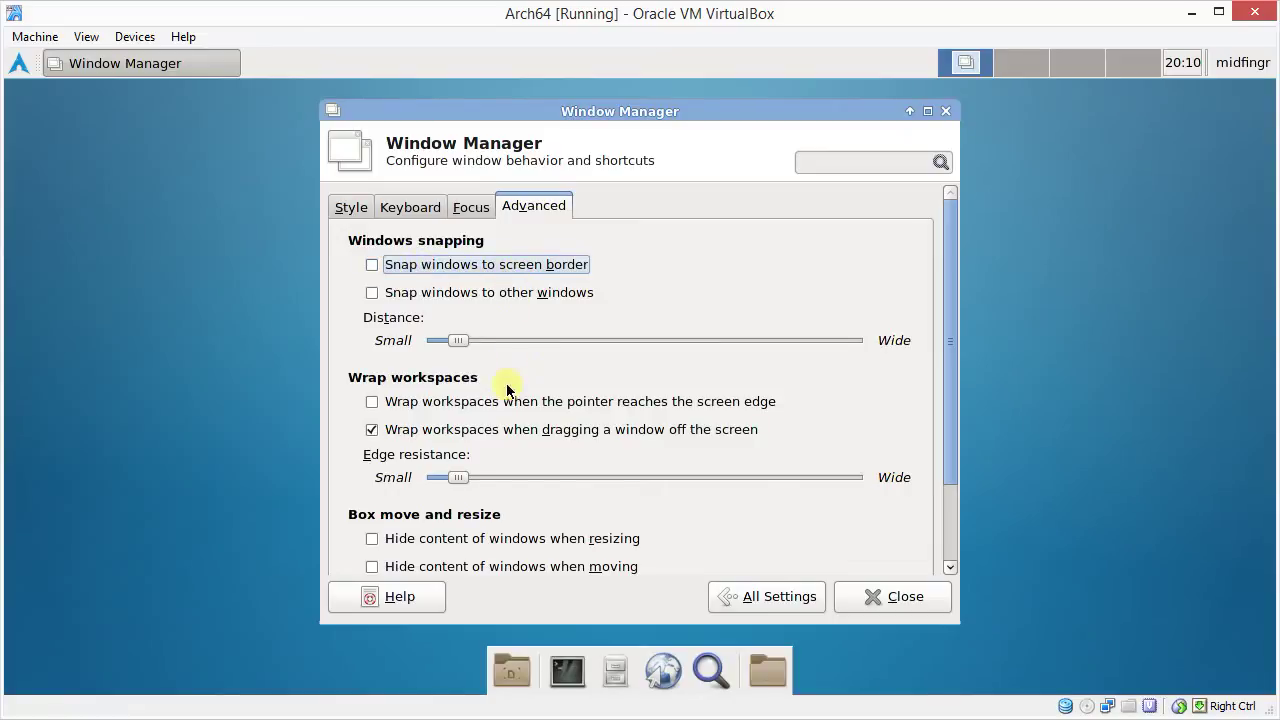
{"action": "left_click", "coordinate": [523, 432]}
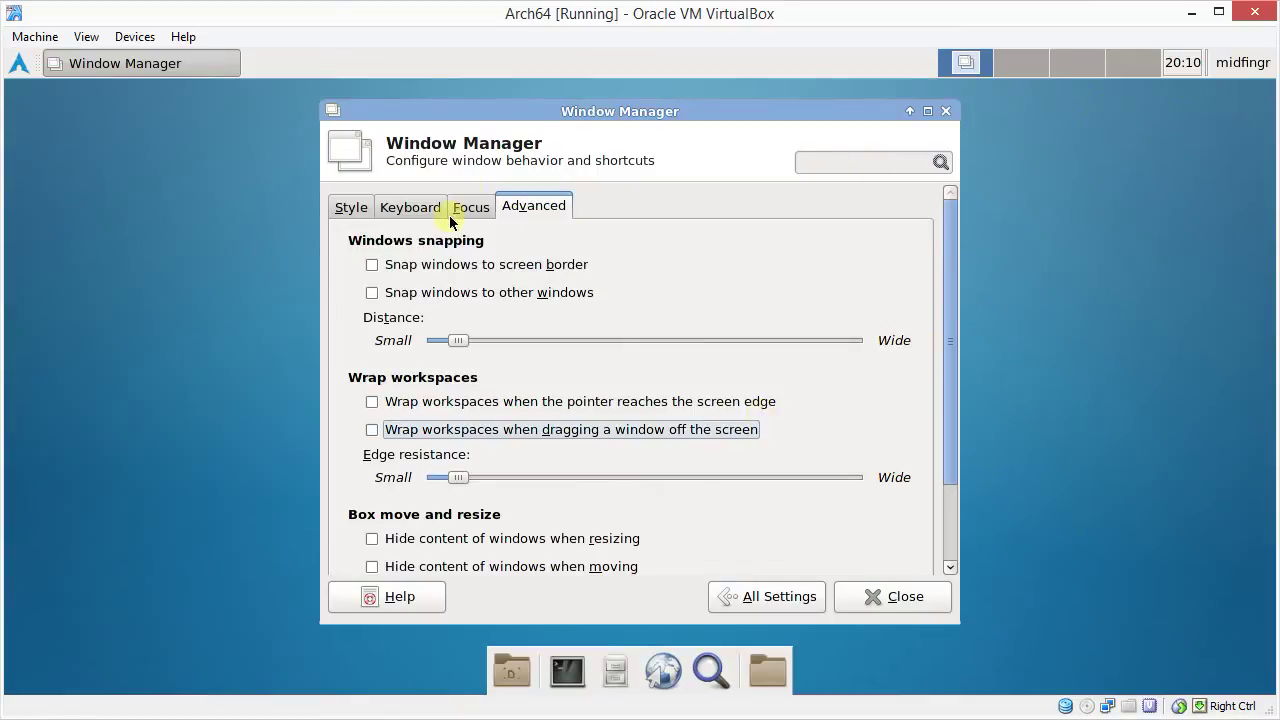
Test by dragging a file manager window off-screen and back, then close it
{"action": "left_click", "coordinate": [615, 670]}
{"action": "left_click_drag", "start_coordinate": [449, 94], "coordinate": [26, 227]}
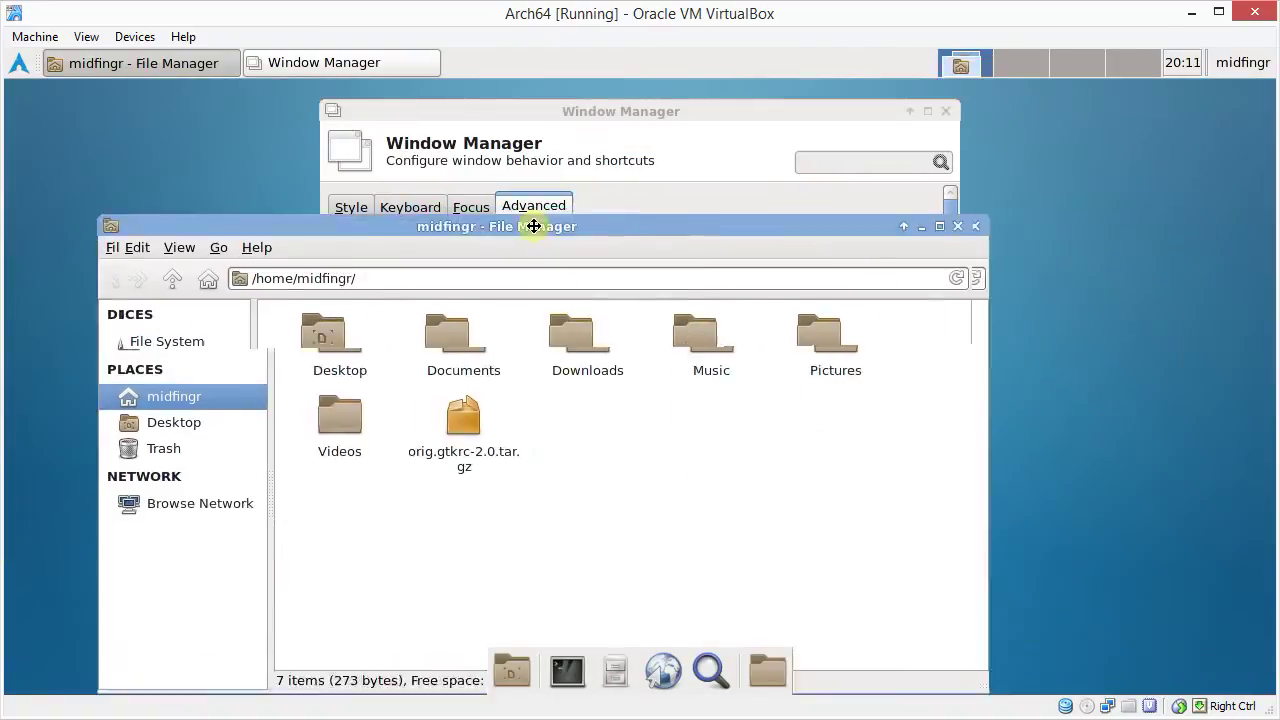
{"action": "mouse_move", "coordinate": [26, 227]}
{"action": "left_mouse_down"}
{"action": "mouse_move", "coordinate": [449, 92]}
{"action": "mouse_move", "coordinate": [608, 146]}
{"action": "mouse_move", "coordinate": [604, 122]}
{"action": "left_mouse_up"}
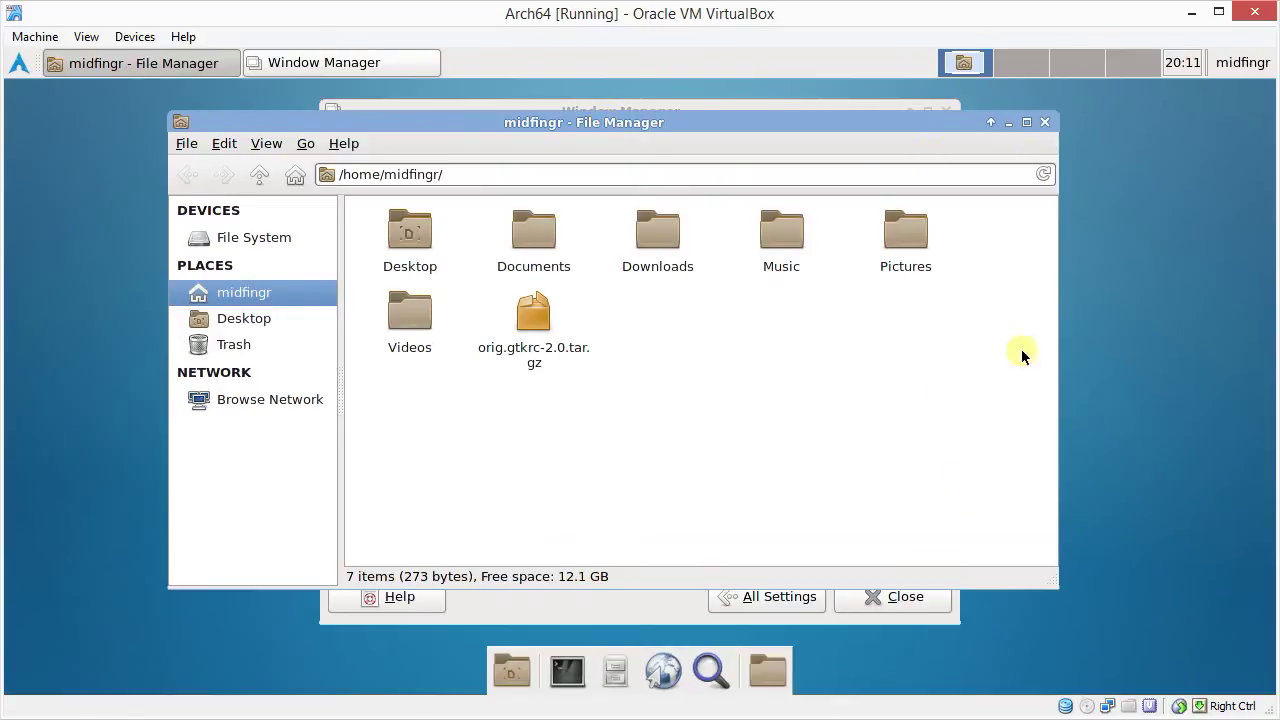
{"action": "left_click", "coordinate": [1045, 122]}
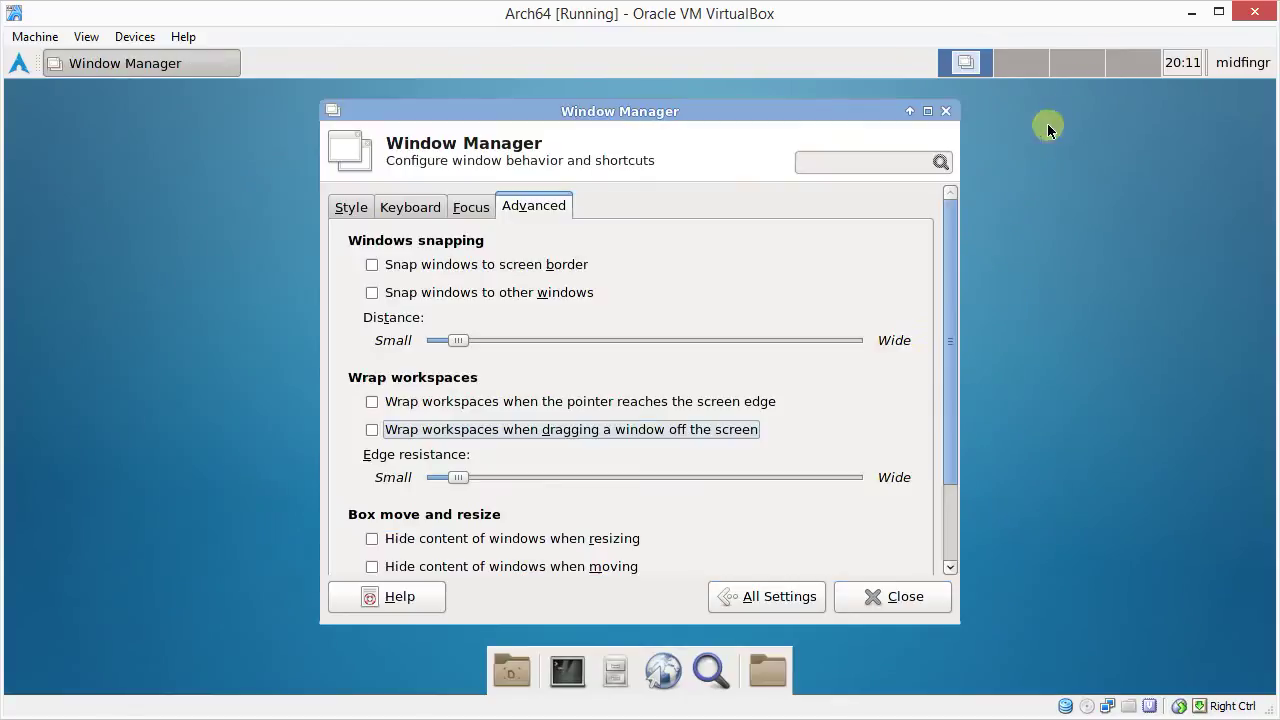
Enable compositing in Window Manager Tweaks and make windows translucent while moving
{"action": "left_click", "coordinate": [792, 598]}
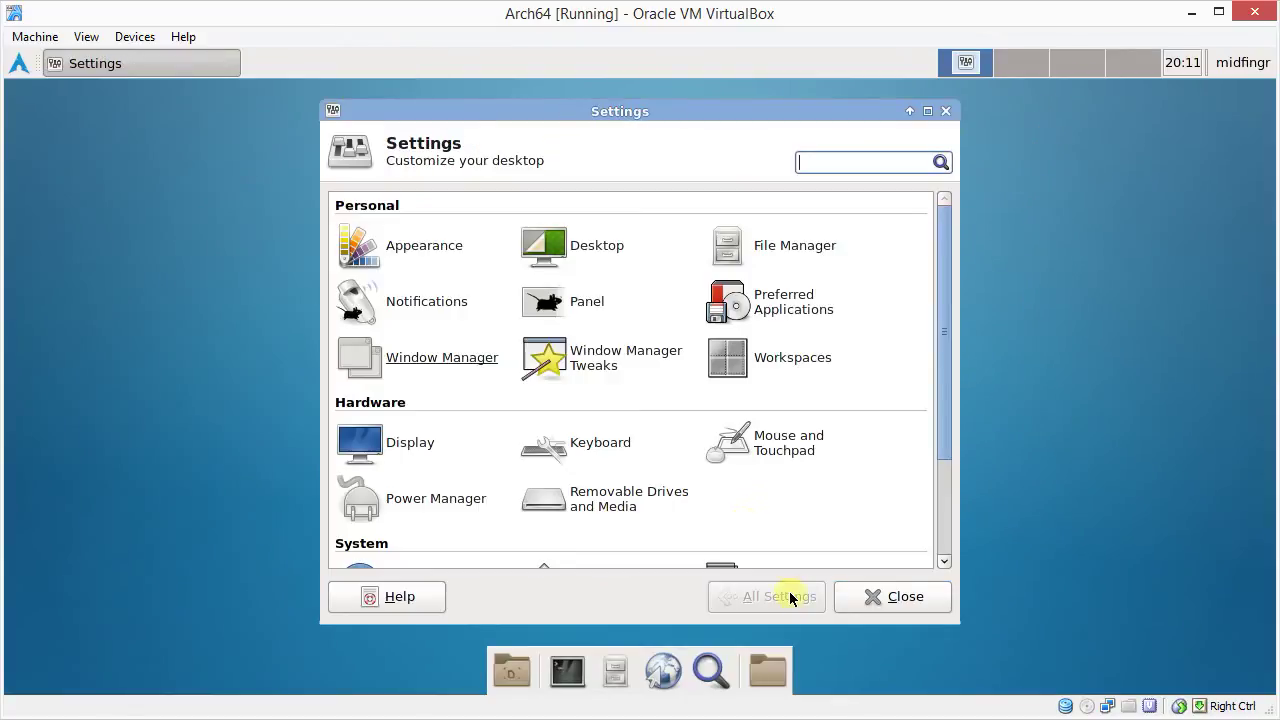
{"action": "left_click", "coordinate": [598, 366]}
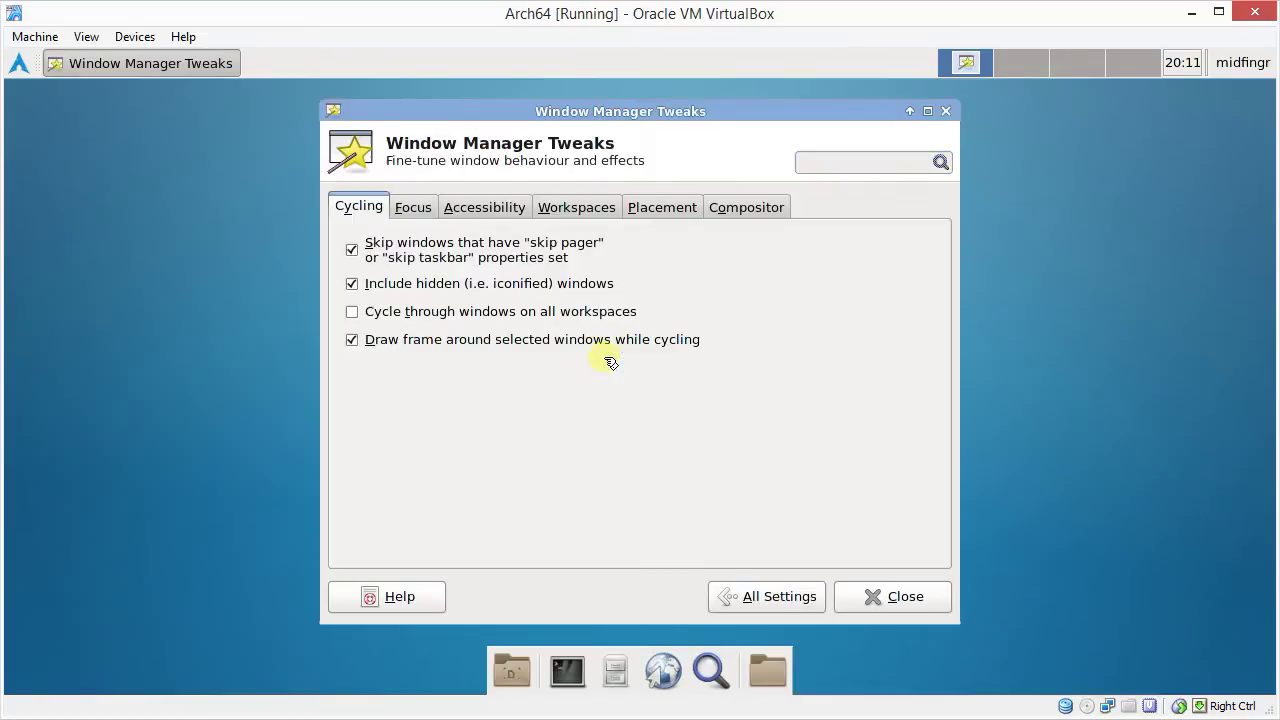
{"action": "left_click", "coordinate": [740, 208]}
{"action": "left_click", "coordinate": [450, 246]}
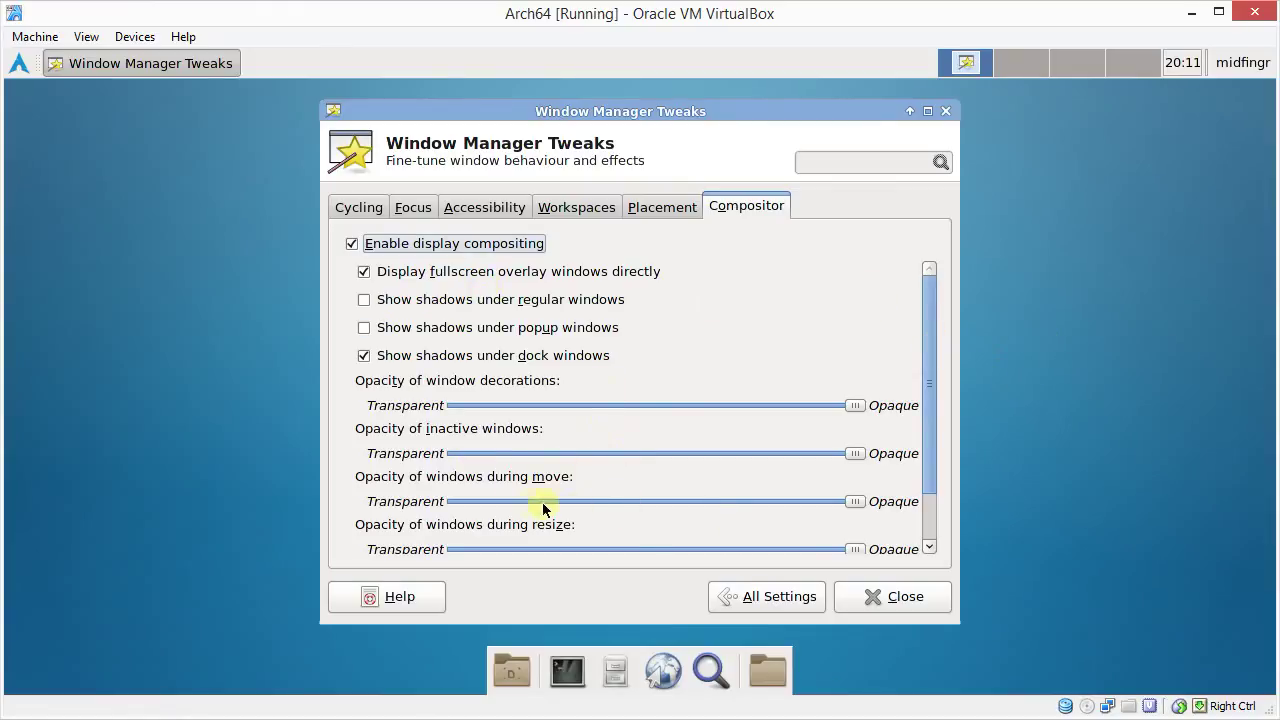
{"action": "left_click_drag", "start_coordinate": [853, 507], "coordinate": [817, 512]}
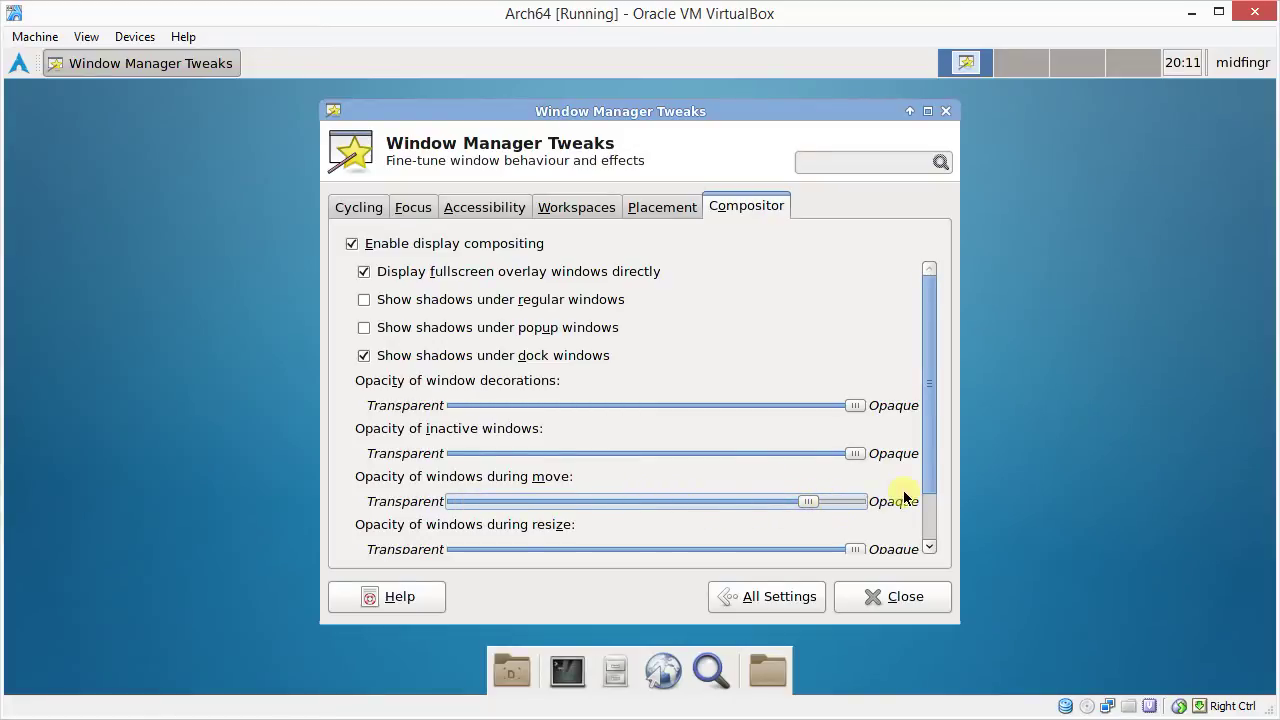
Open a file manager and lower inactive-window opacity to about half
{"action": "left_click", "coordinate": [615, 670]}
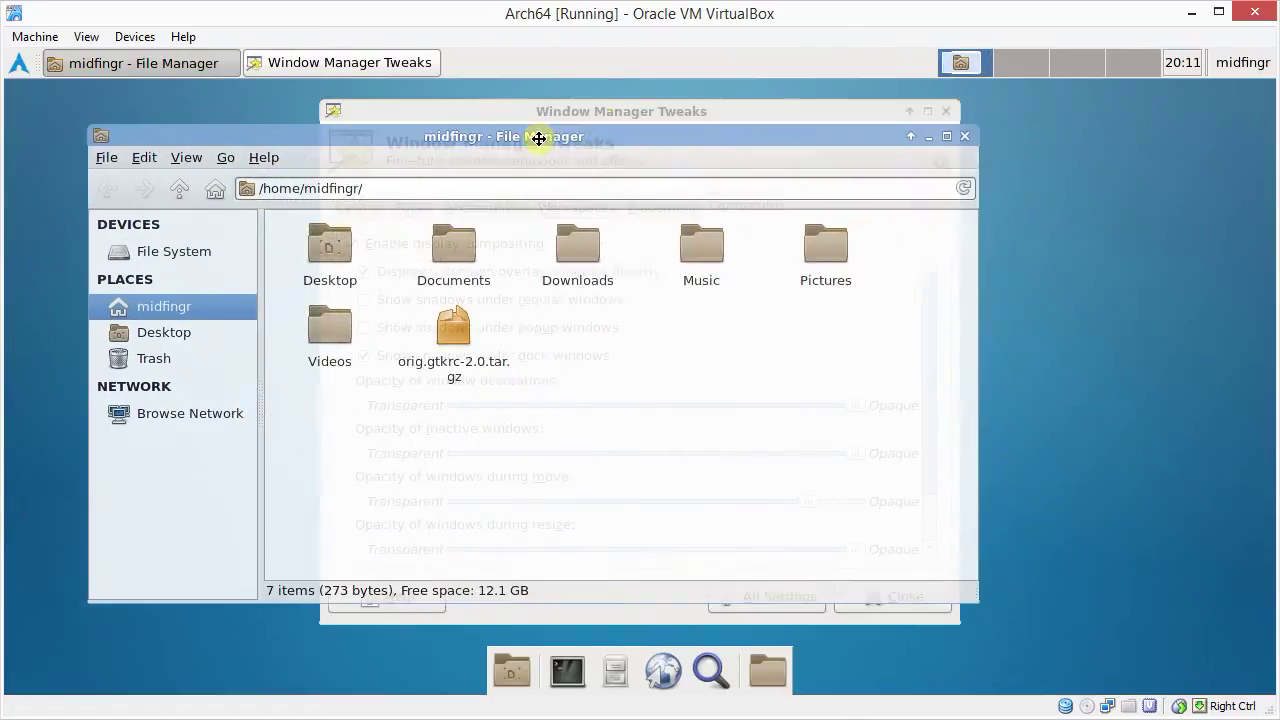
{"action": "left_click_drag", "start_coordinate": [460, 97], "coordinate": [593, 158]}
{"action": "left_click", "coordinate": [622, 110]}
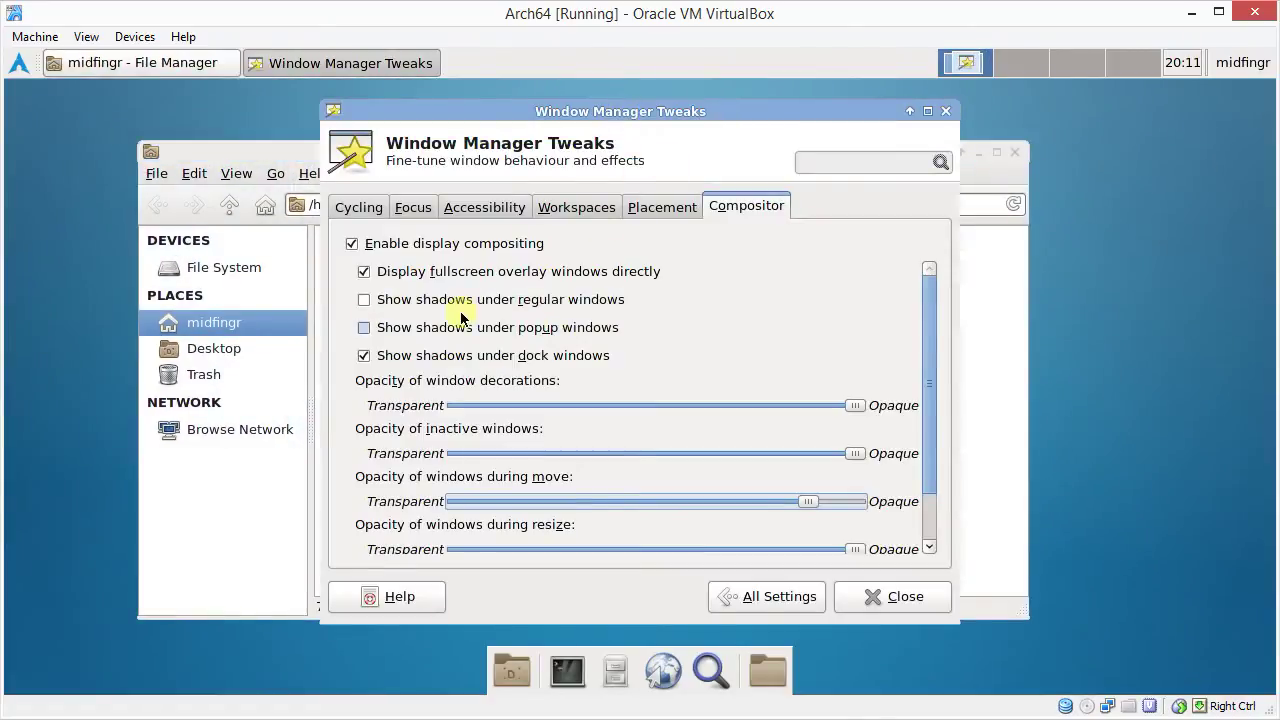
{"action": "left_click_drag", "start_coordinate": [855, 453], "coordinate": [732, 452]}
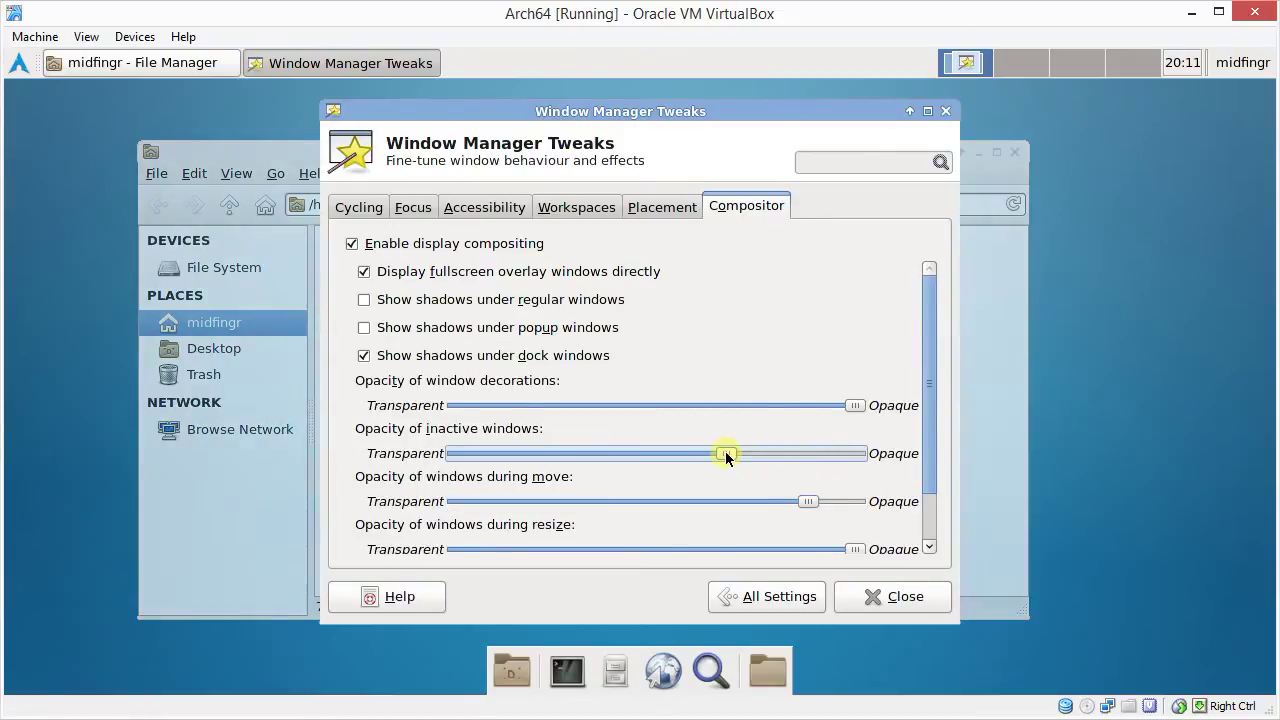
{"action": "left_click_drag", "start_coordinate": [727, 456], "coordinate": [683, 457]}
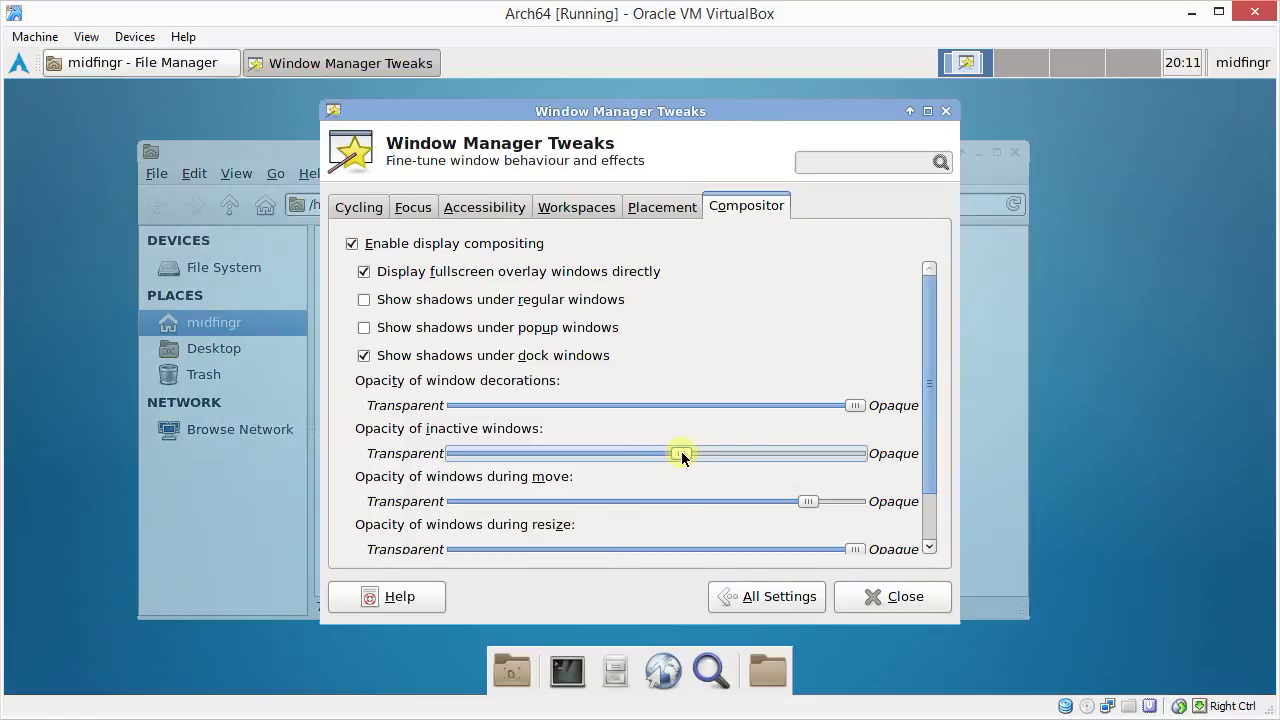
Compare the translucent windows, then set inactive-window opacity back to Opaque
{"action": "left_click", "coordinate": [958, 412]}
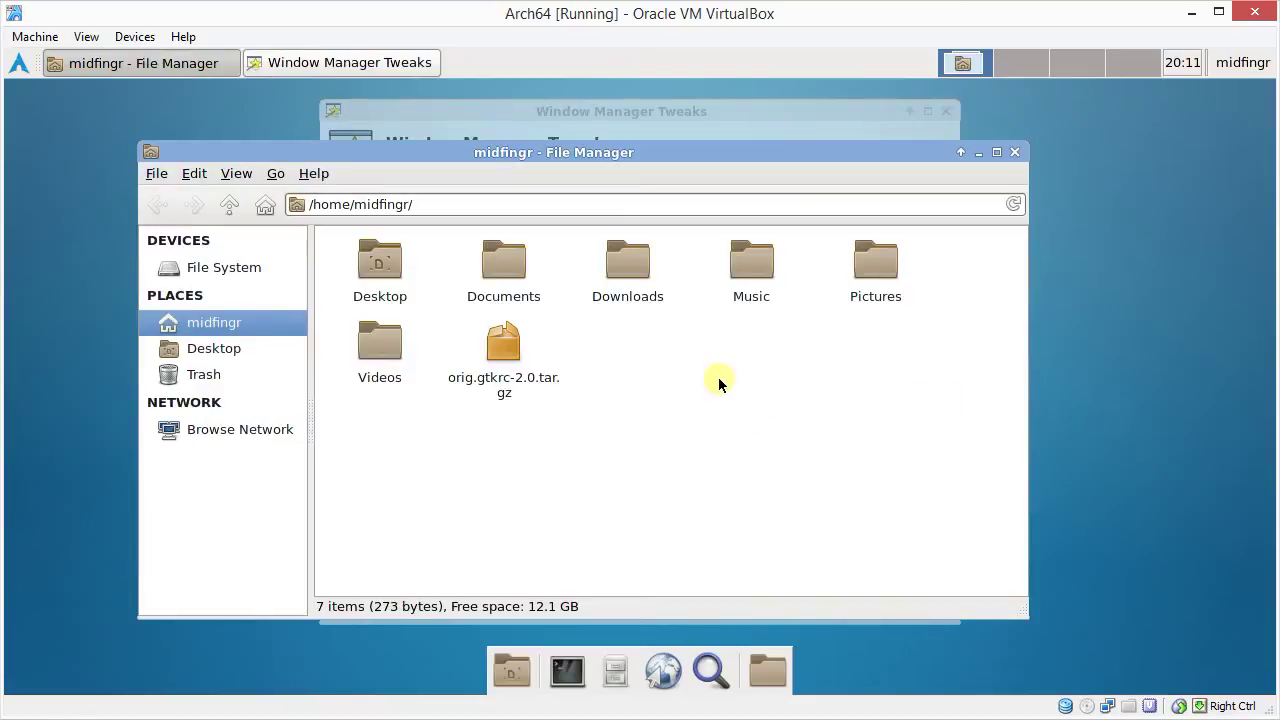
{"action": "left_click", "coordinate": [598, 113]}
{"action": "left_click", "coordinate": [975, 384]}
{"action": "left_click", "coordinate": [726, 105]}
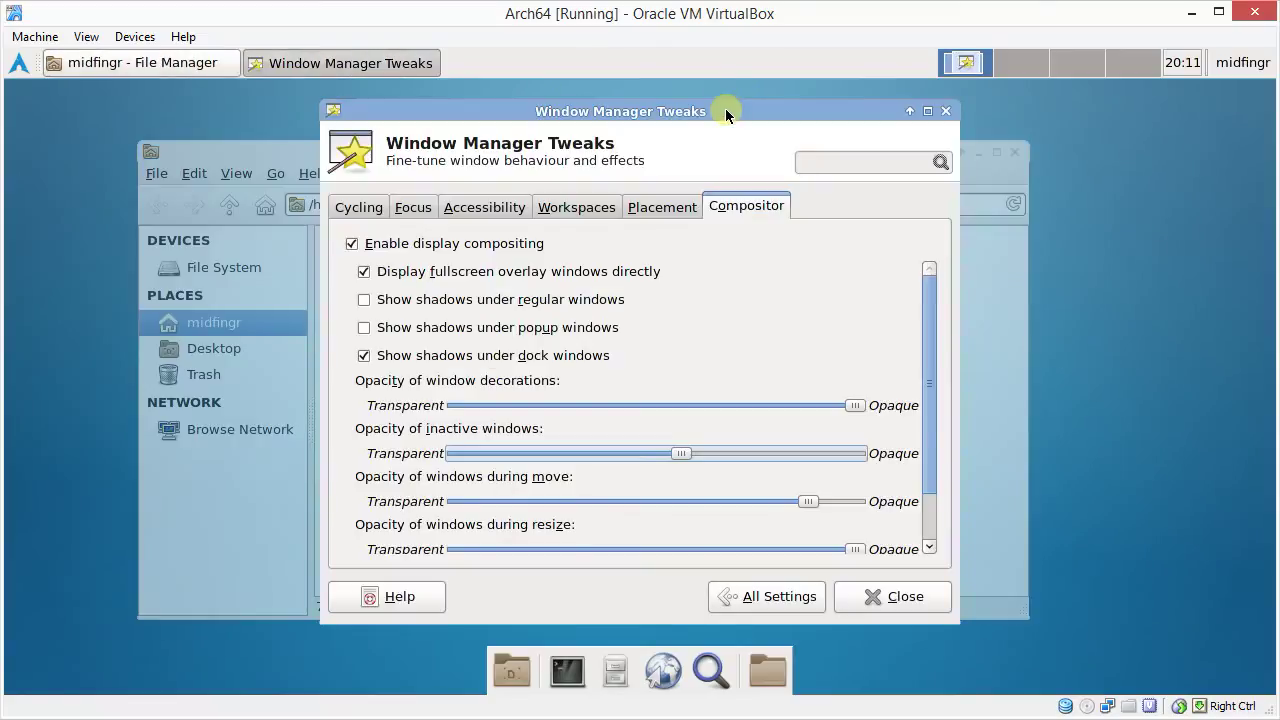
{"action": "left_click", "coordinate": [984, 316]}
{"action": "left_click", "coordinate": [663, 116]}
{"action": "left_click_drag", "start_coordinate": [678, 456], "coordinate": [906, 450]}
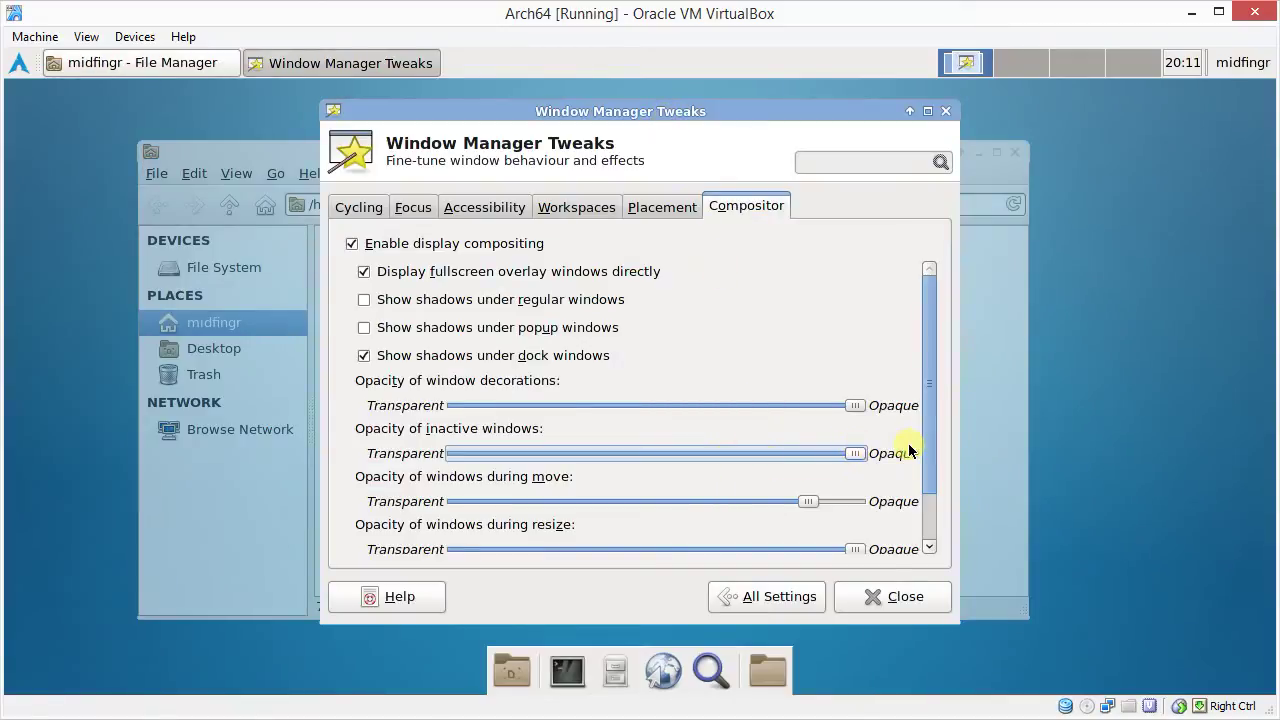
Clear the windows and open Desktop Settings from the desktop right-click menu
{"action": "left_click", "coordinate": [786, 583]}
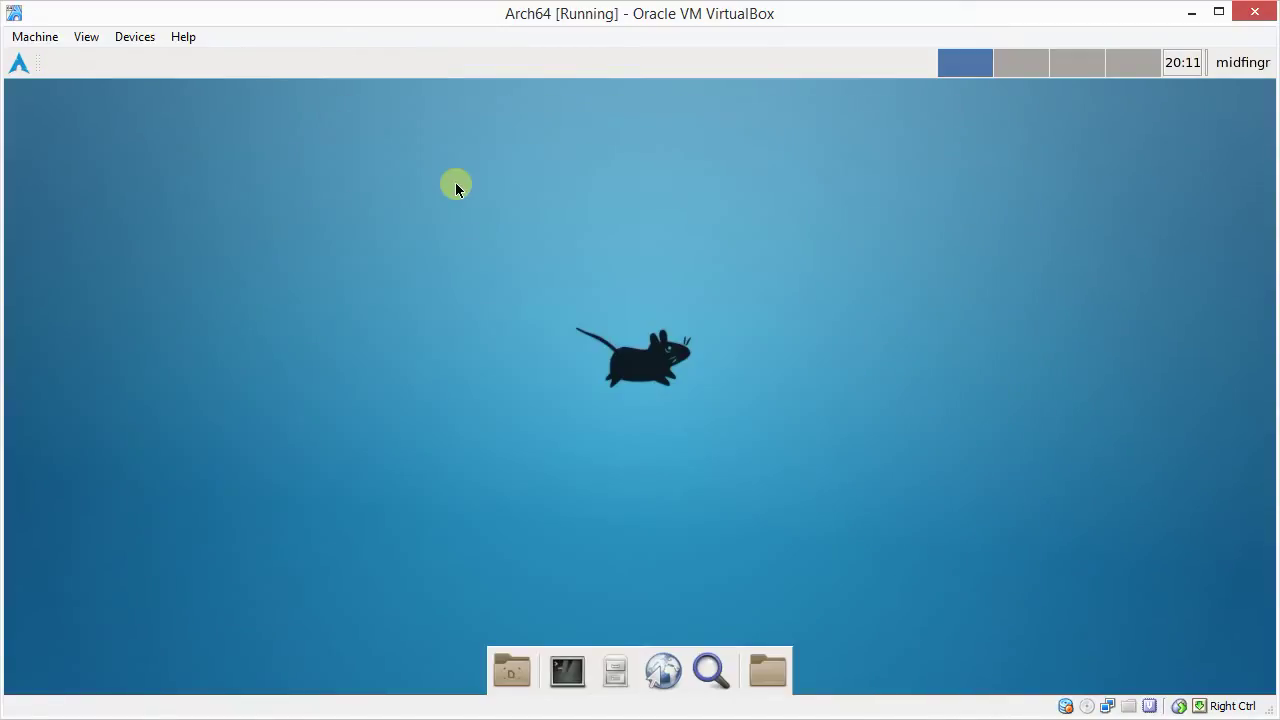
{"action": "right_click", "coordinate": [549, 151]}
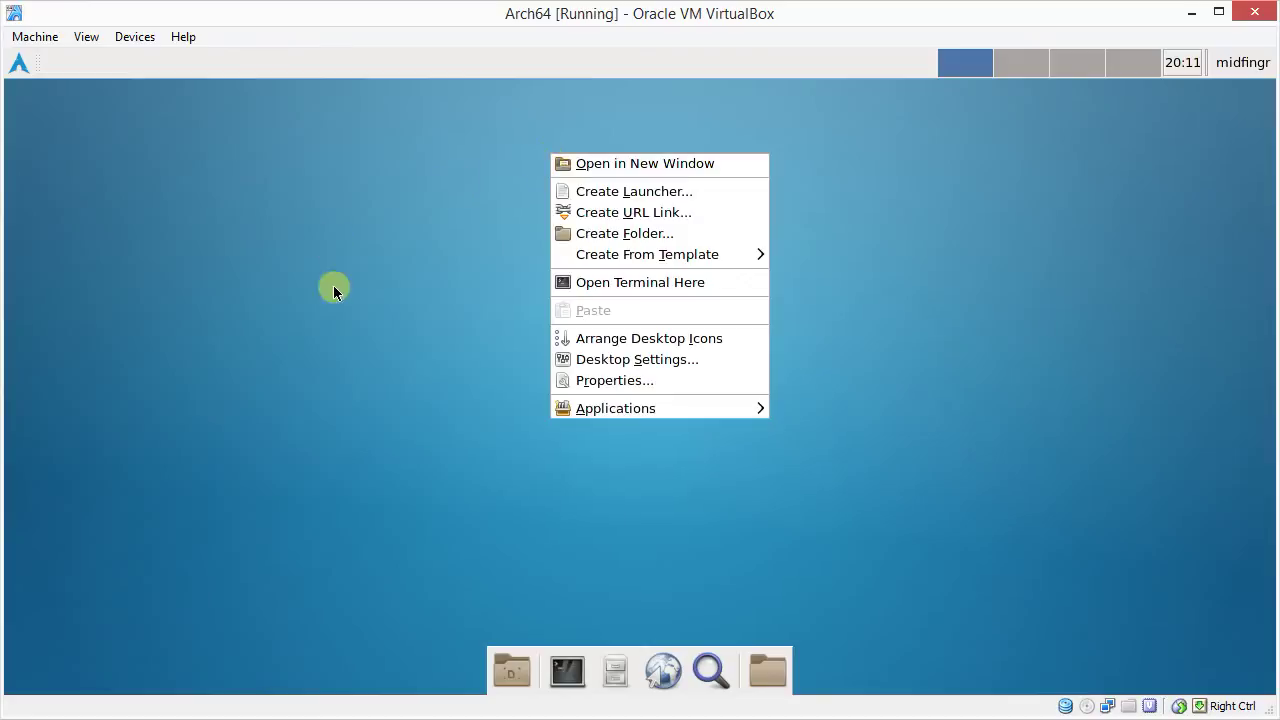
{"action": "left_click", "coordinate": [606, 354]}
Preview stock wallpapers such as park.jpg, Szarkakoi_fa, vect_or and Violet flowers
{"action": "scroll", "coordinate": [560, 315], "scroll_direction": "down", "scroll_amount": 10}
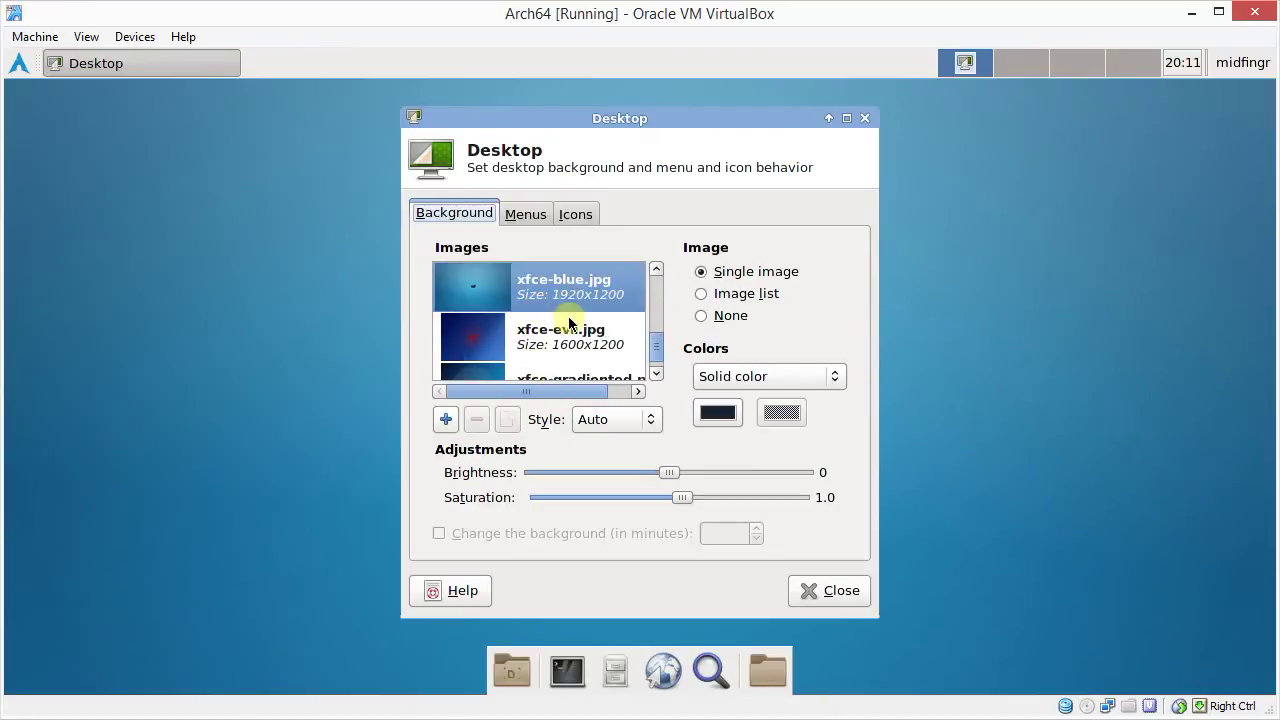
{"action": "scroll", "coordinate": [568, 330], "scroll_direction": "down", "scroll_amount": 2}
{"action": "scroll", "coordinate": [563, 334], "scroll_direction": "up", "scroll_amount": 3}
{"action": "scroll", "coordinate": [600, 266], "scroll_direction": "up", "scroll_amount": 3}
{"action": "scroll", "coordinate": [589, 314], "scroll_direction": "up", "scroll_amount": 3}
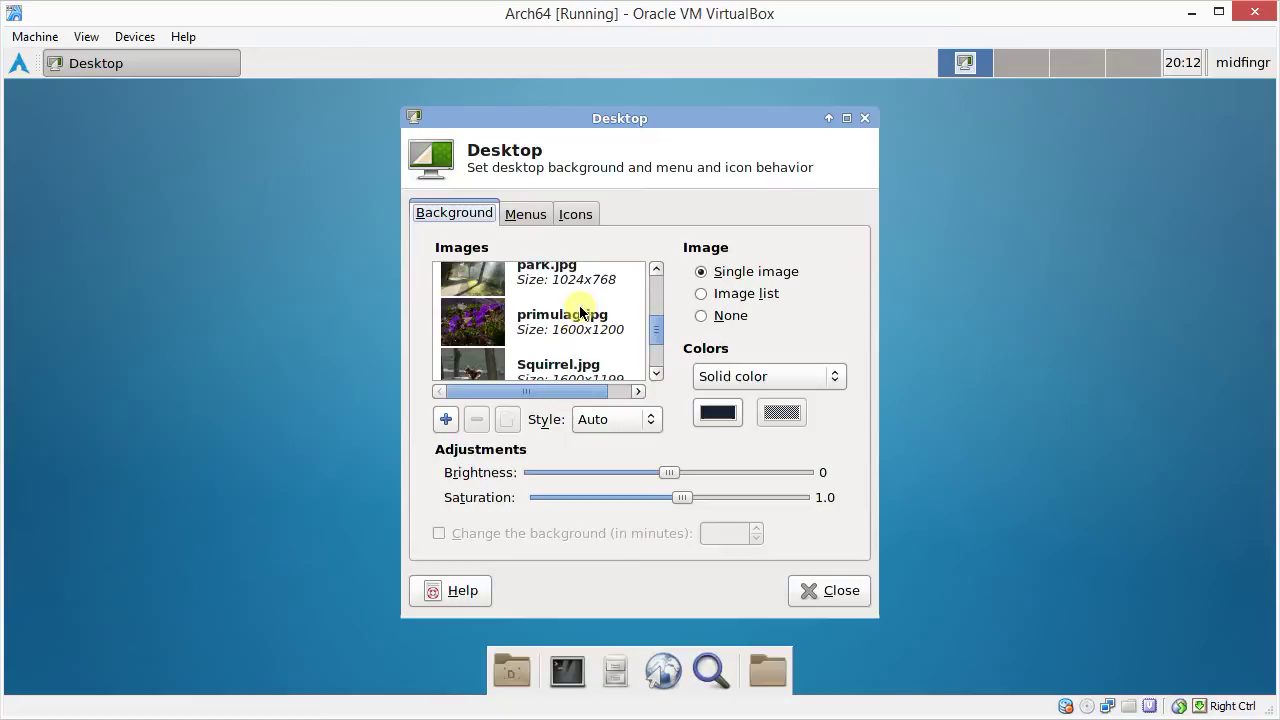
{"action": "scroll", "coordinate": [579, 296], "scroll_direction": "up", "scroll_amount": 1}
{"action": "left_click", "coordinate": [579, 296]}
{"action": "left_click", "coordinate": [571, 337]}
{"action": "scroll", "coordinate": [571, 337], "scroll_direction": "down", "scroll_amount": 1}
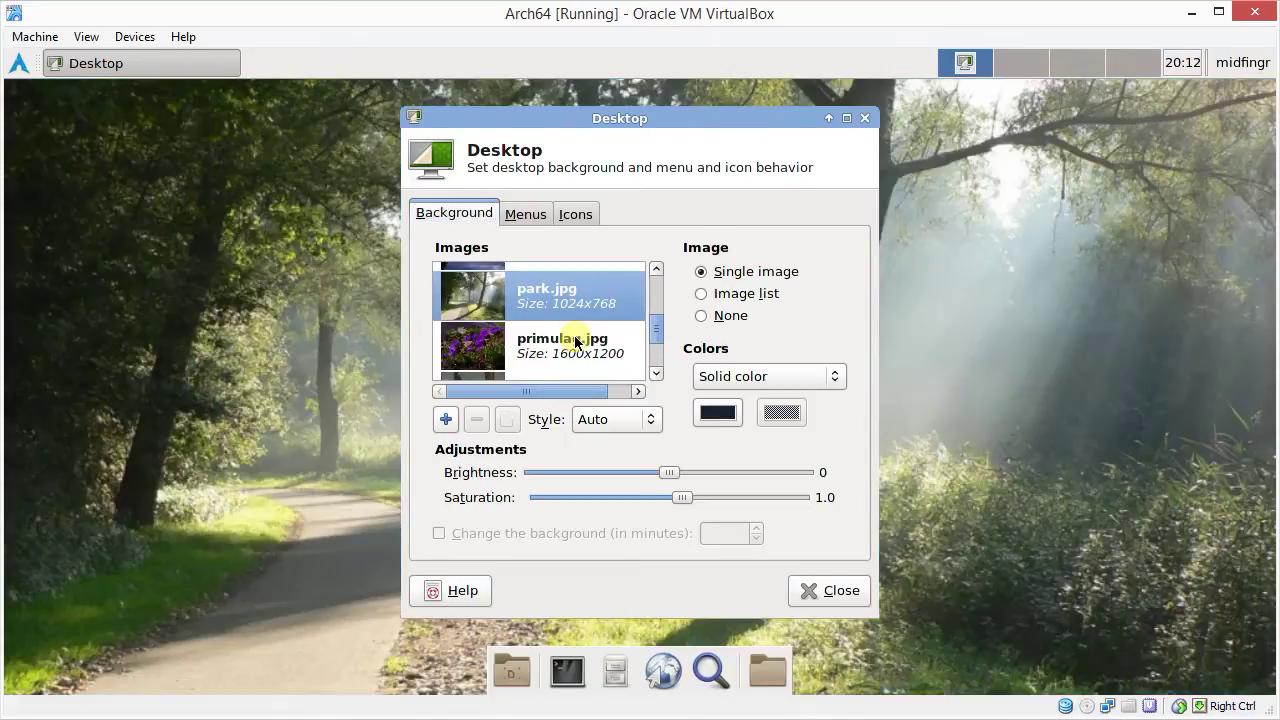
{"action": "scroll", "coordinate": [575, 341], "scroll_direction": "down", "scroll_amount": 1}
{"action": "left_click", "coordinate": [575, 341]}
{"action": "scroll", "coordinate": [575, 341], "scroll_direction": "down", "scroll_amount": 1}
{"action": "left_click", "coordinate": [575, 341]}
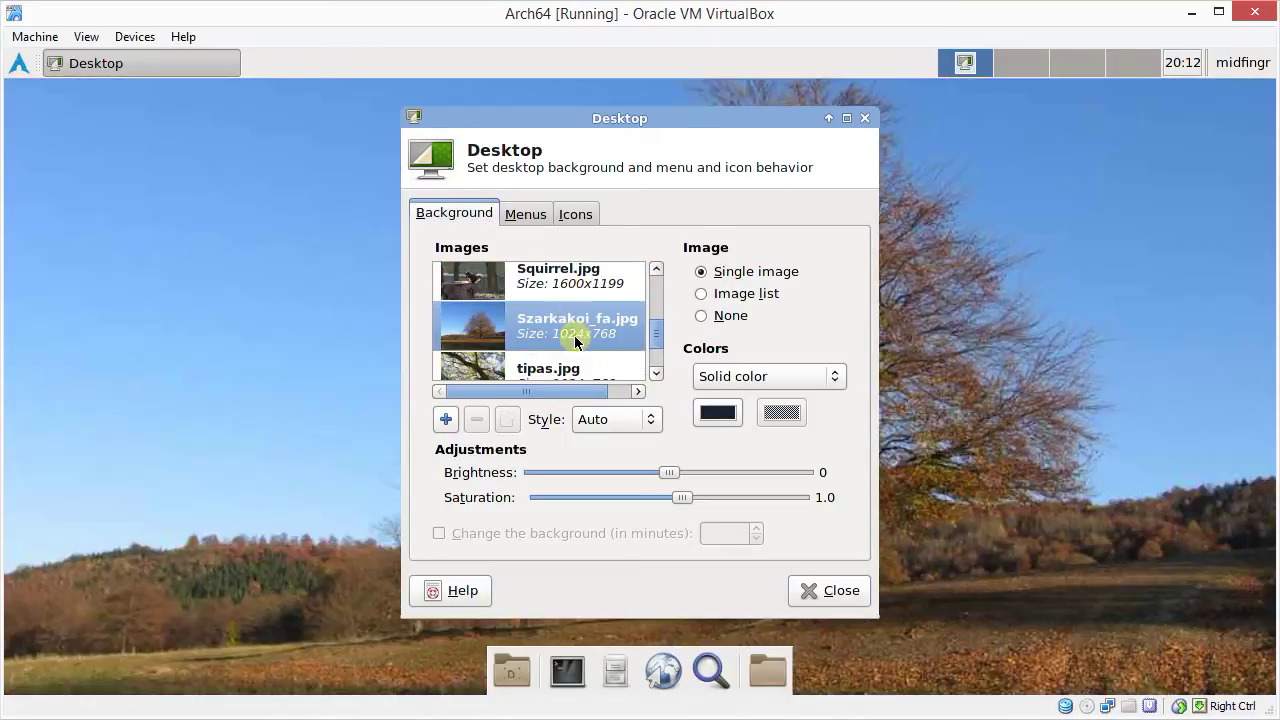
{"action": "scroll", "coordinate": [575, 341], "scroll_direction": "down", "scroll_amount": 1}
{"action": "scroll", "coordinate": [575, 341], "scroll_direction": "down", "scroll_amount": 1}
{"action": "left_click", "coordinate": [575, 341]}
{"action": "scroll", "coordinate": [575, 341], "scroll_direction": "down", "scroll_amount": 1}
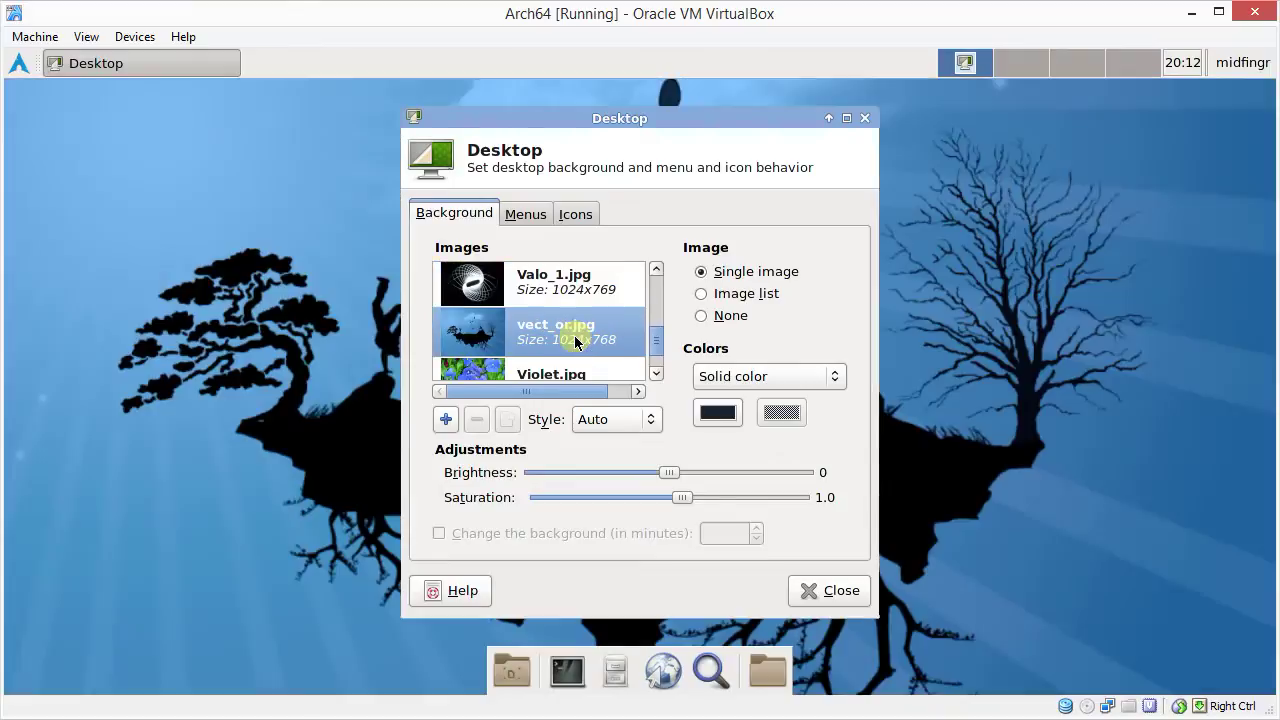
{"action": "left_click", "coordinate": [575, 377]}
{"action": "scroll", "coordinate": [573, 365], "scroll_direction": "down", "scroll_amount": 1}
{"action": "scroll", "coordinate": [573, 365], "scroll_direction": "down", "scroll_amount": 1}
{"action": "scroll", "coordinate": [573, 365], "scroll_direction": "up", "scroll_amount": 2}
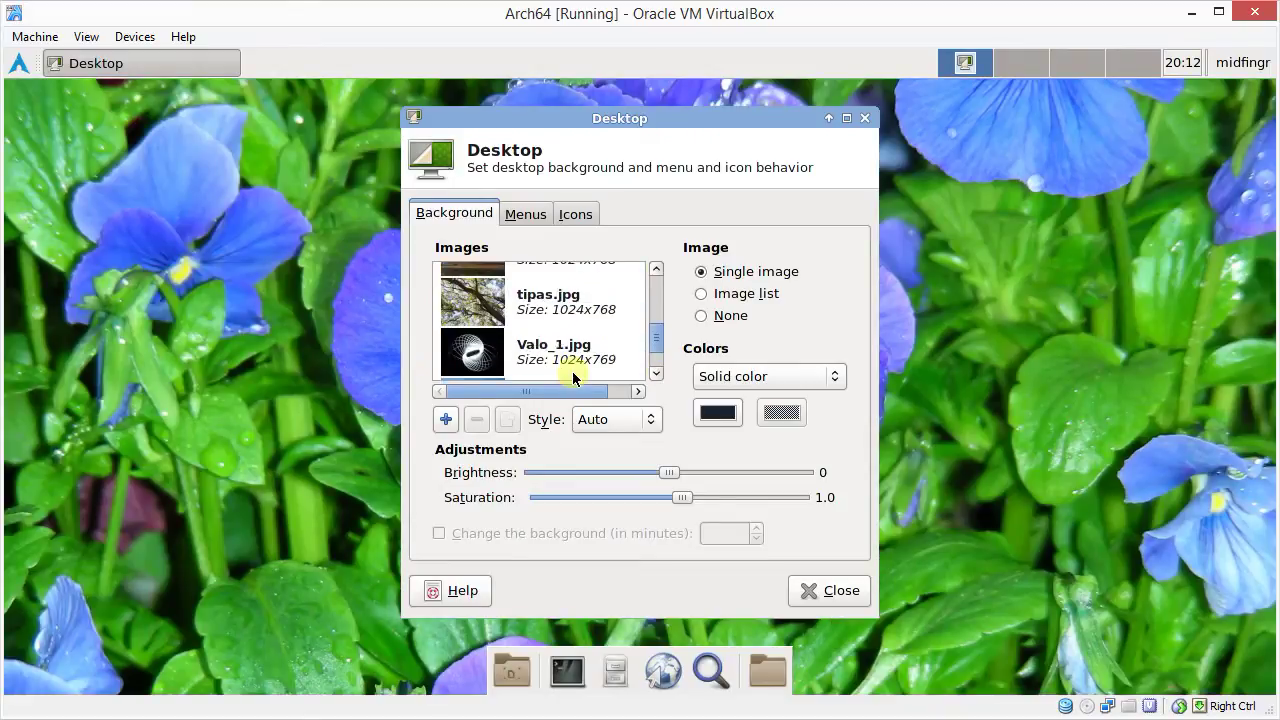
{"action": "scroll", "coordinate": [573, 367], "scroll_direction": "up", "scroll_amount": 3}
{"action": "scroll", "coordinate": [573, 365], "scroll_direction": "up", "scroll_amount": 2}
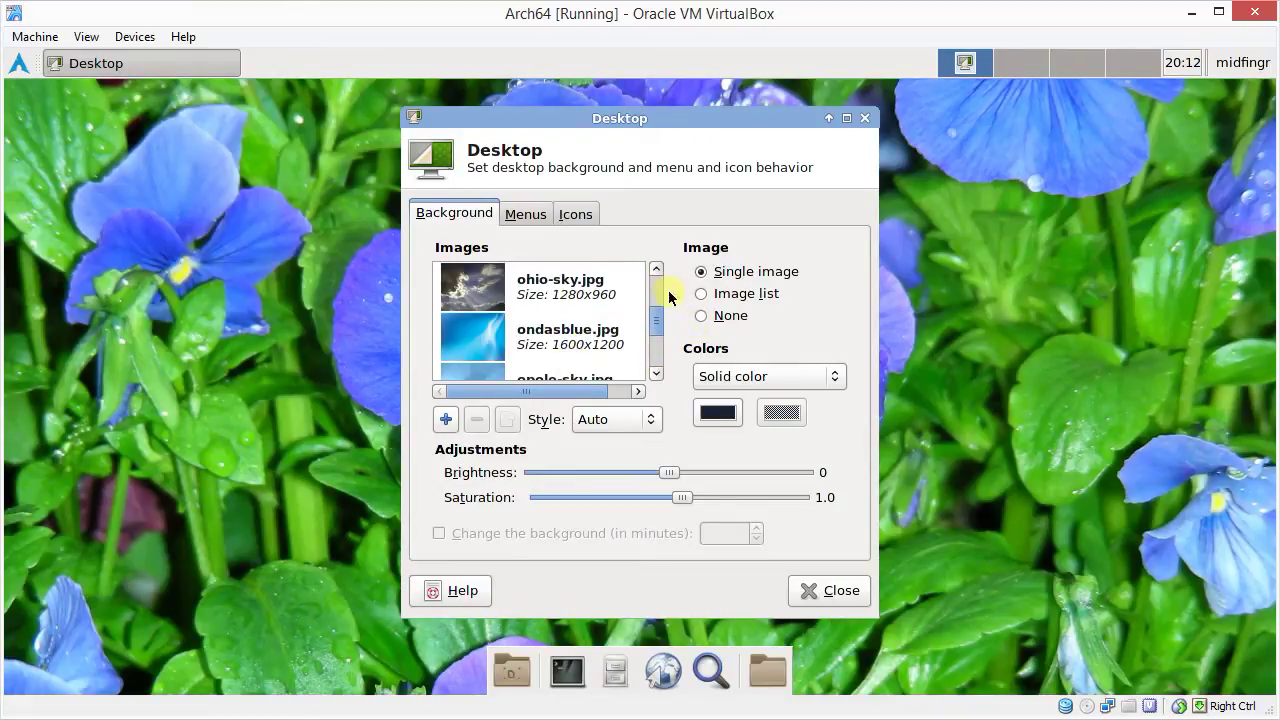
Switch the background to Image list, cancelling Add Image File(s) without adding files
{"action": "left_click", "coordinate": [718, 293]}
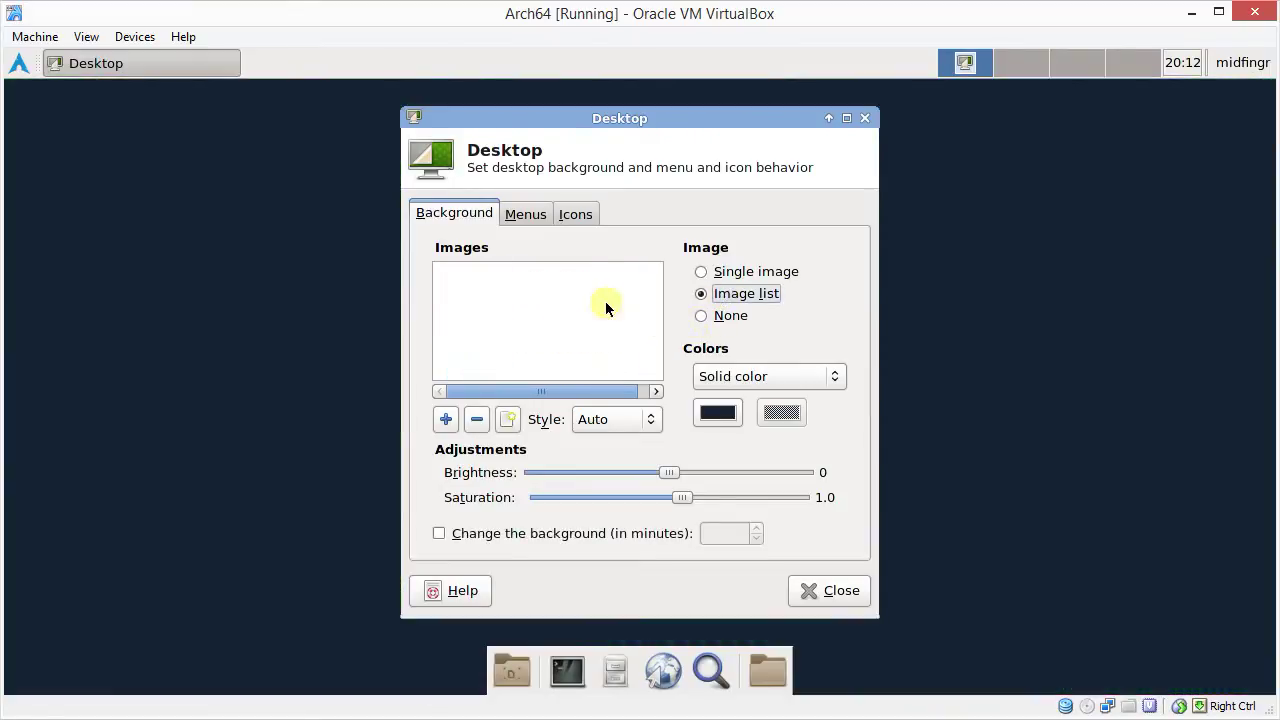
{"action": "left_click", "coordinate": [446, 419]}
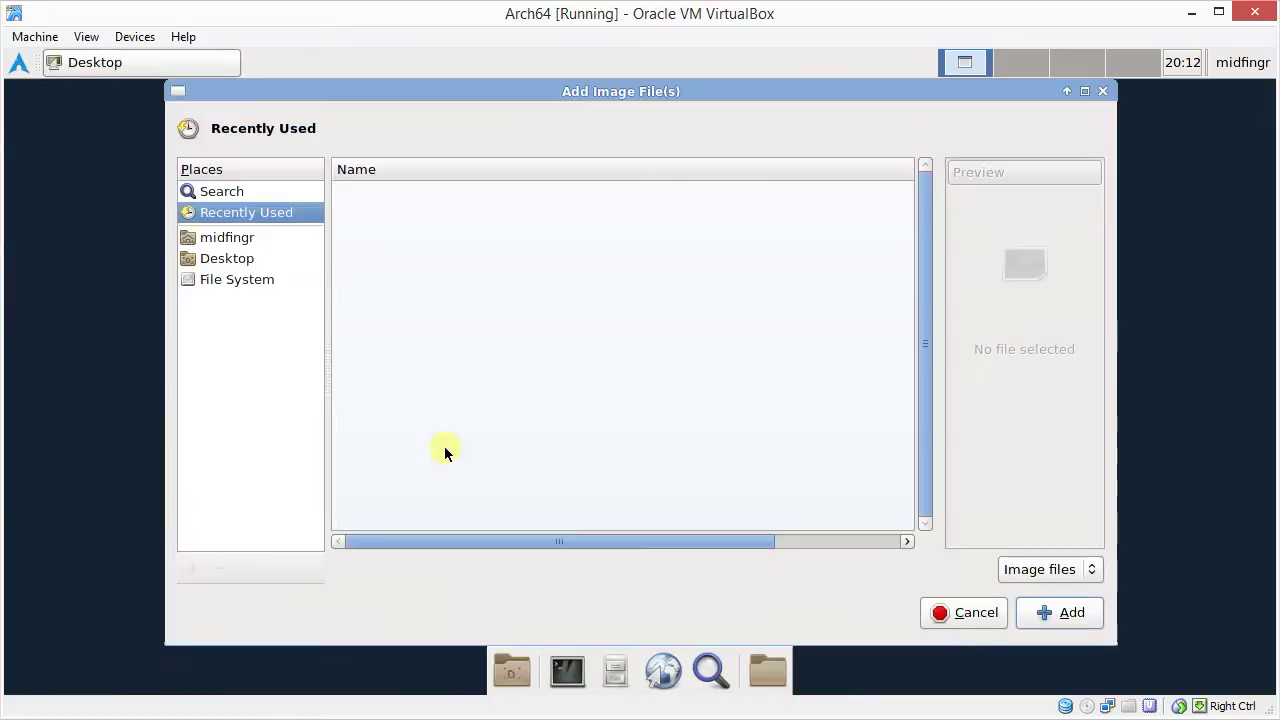
{"action": "left_click", "coordinate": [935, 612]}
Open a terminal and run ls /usr/share/backgrounds/xfce/ using Tab completion
{"action": "left_click", "coordinate": [572, 685]}
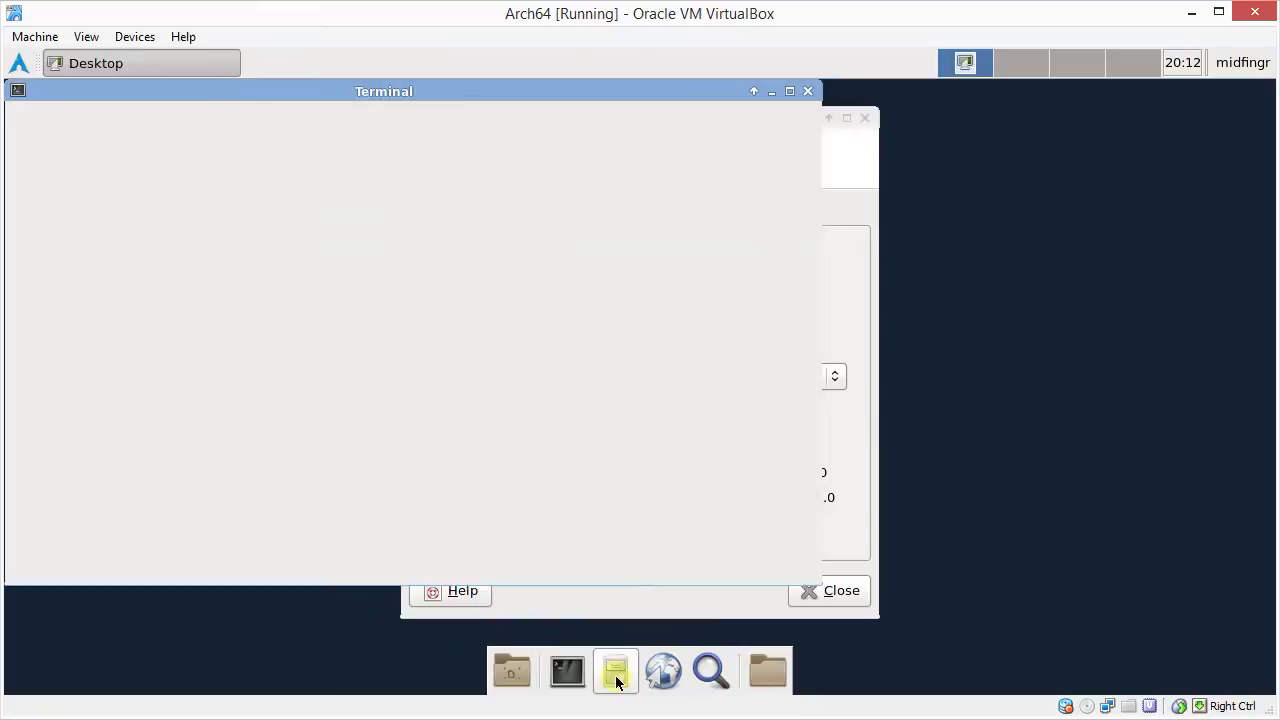
{"action": "left_click_drag", "start_coordinate": [320, 94], "coordinate": [602, 158]}
{"action": "type", "text": "ls /usr/share/"}
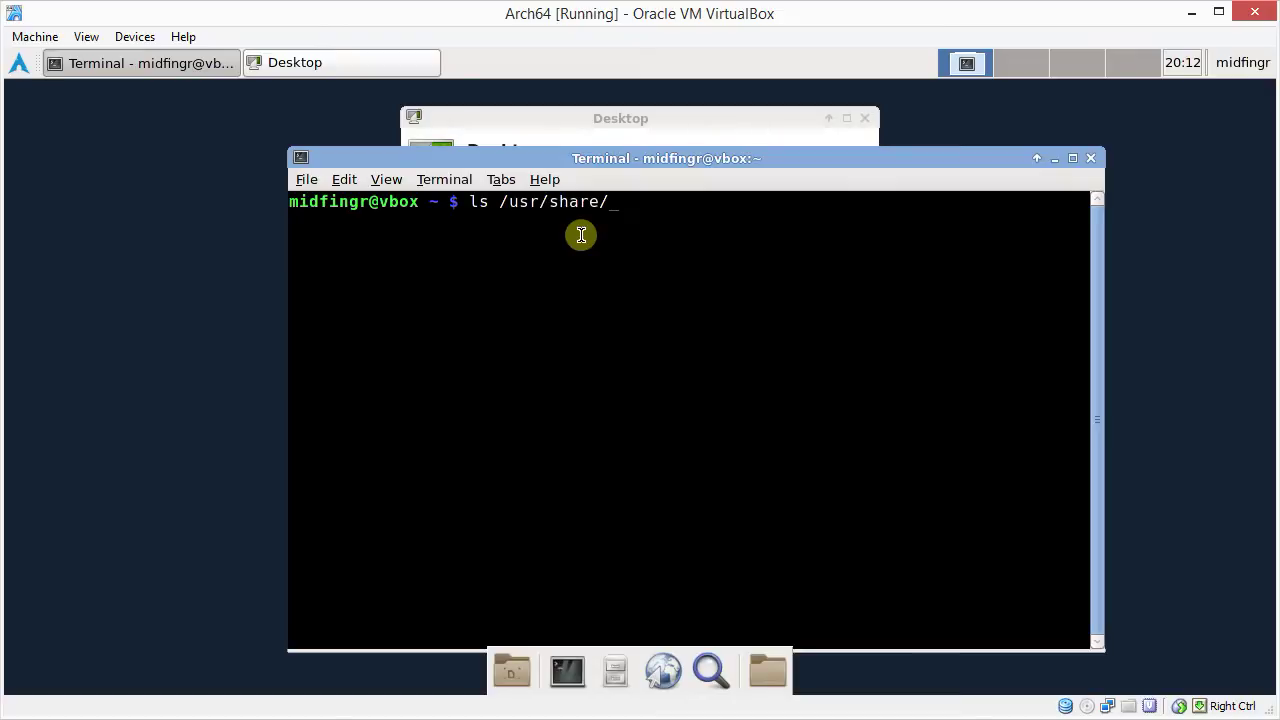
{"action": "type", "text": "back"}
{"action": "key", "text": "Tab"}
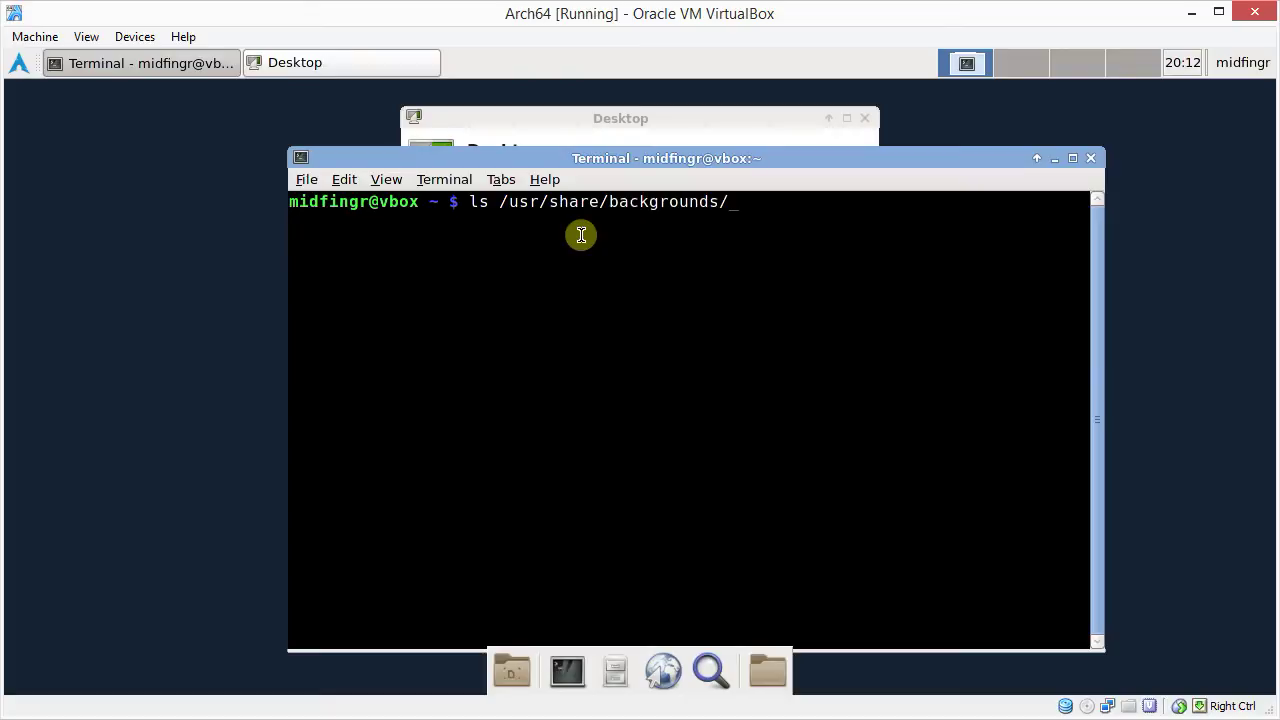
{"action": "type", "text": "xfce/"}
{"action": "key", "text": "Return"}
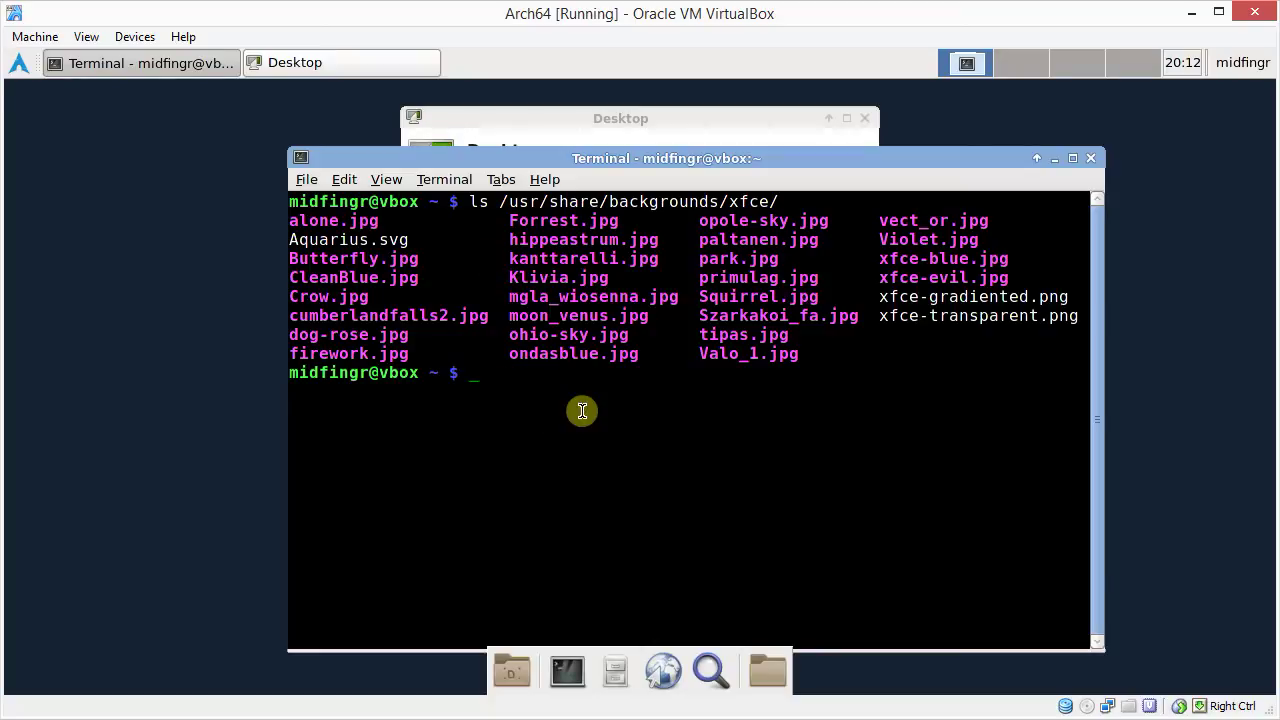
Open the file manager in the empty Pictures/Wallpaper folder
{"action": "left_click", "coordinate": [615, 670]}
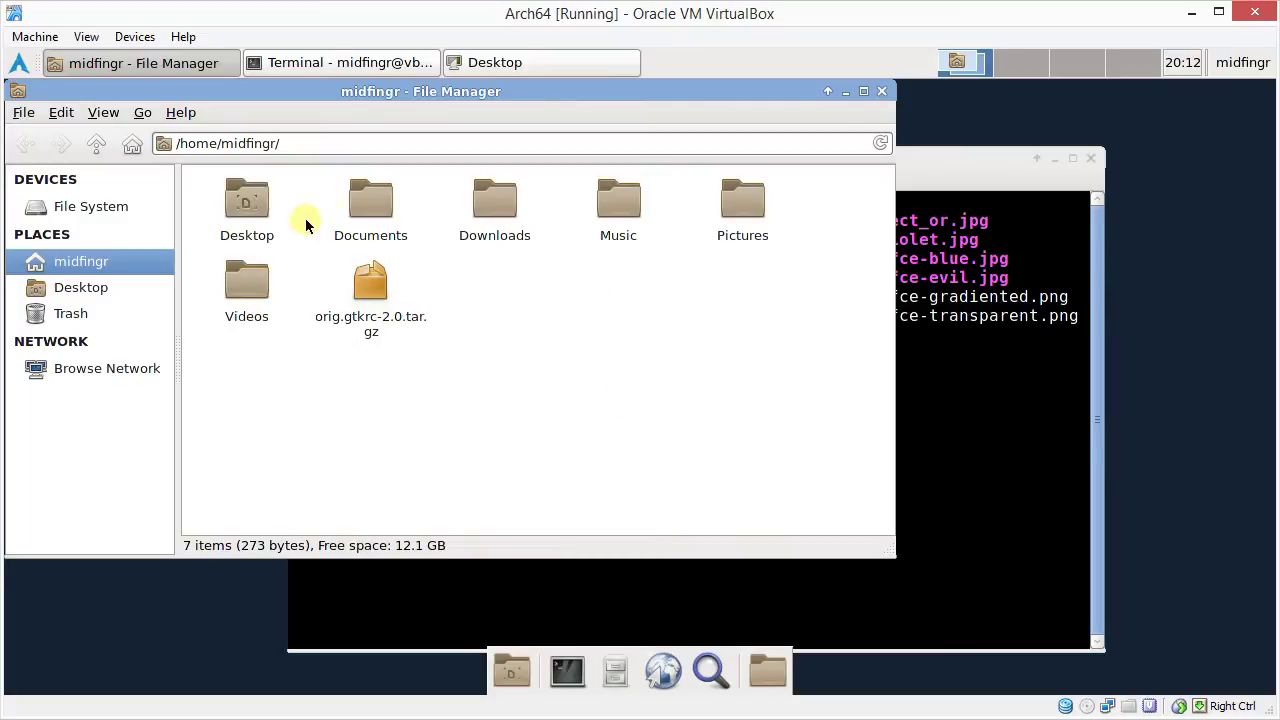
{"action": "double_click", "coordinate": [745, 211]}
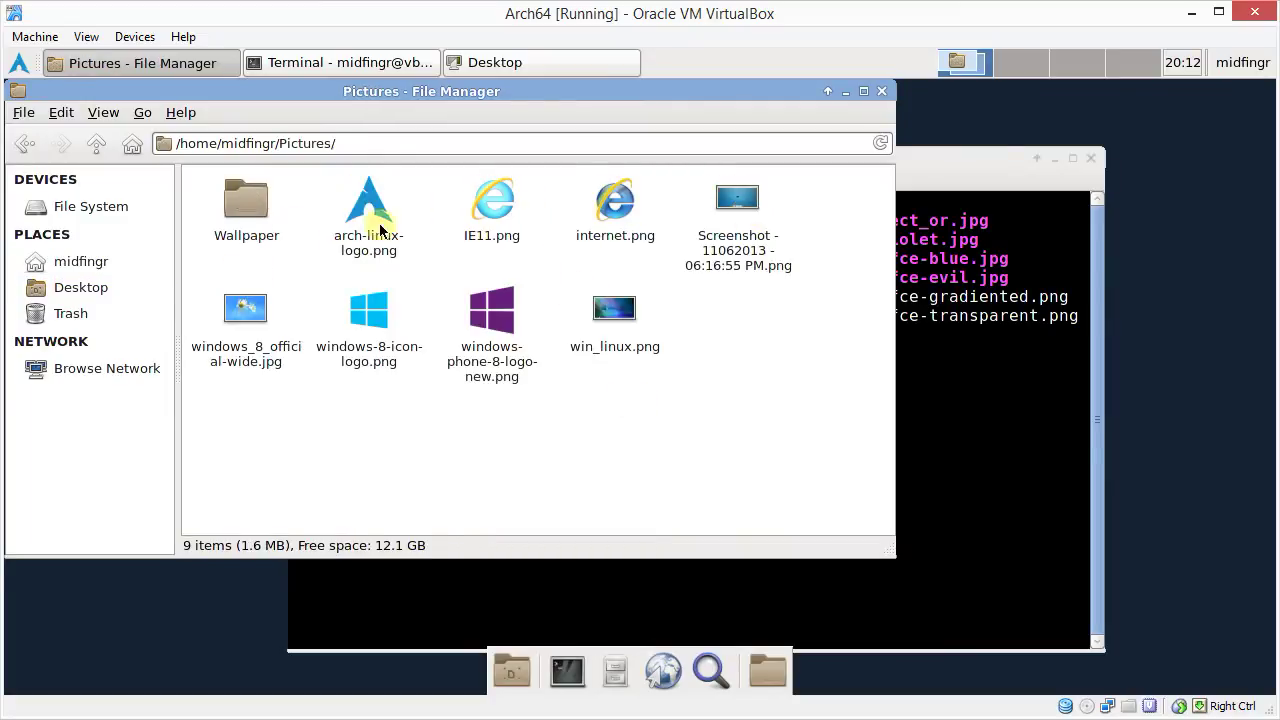
{"action": "double_click", "coordinate": [250, 215]}
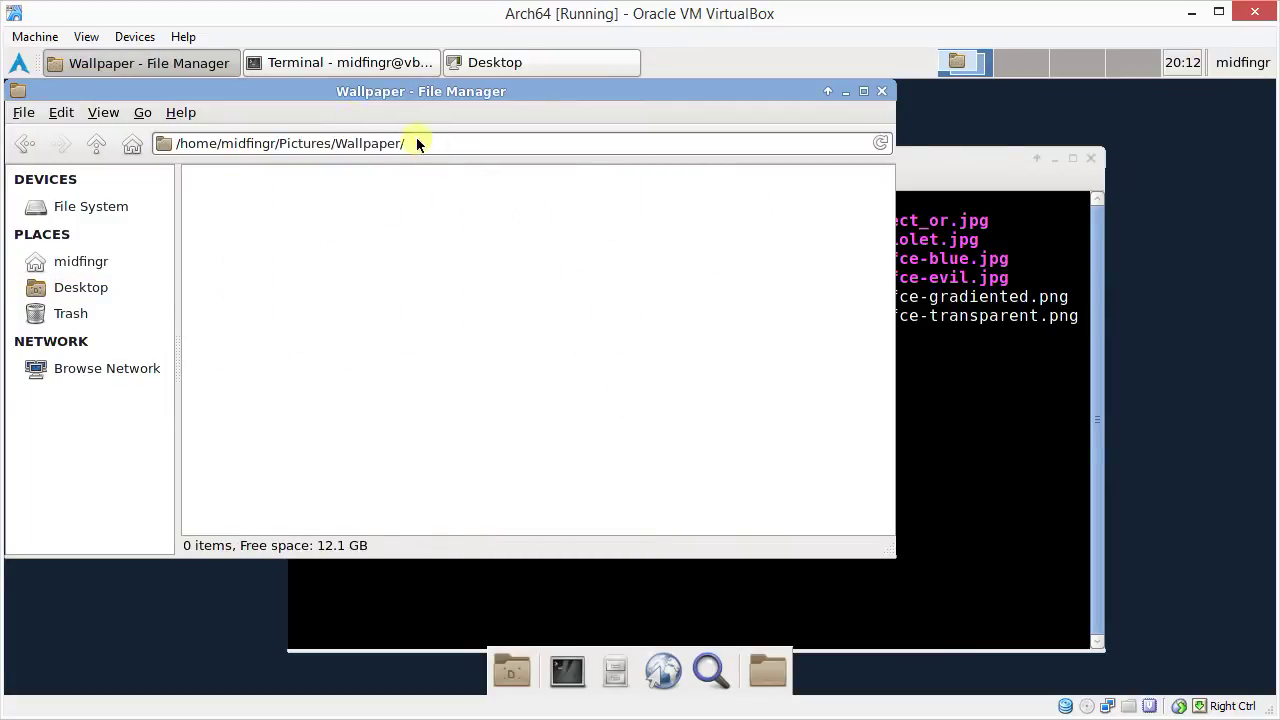
Begin a cp command in the terminal with the xfce backgrounds folder as source
{"action": "left_click", "coordinate": [995, 400]}
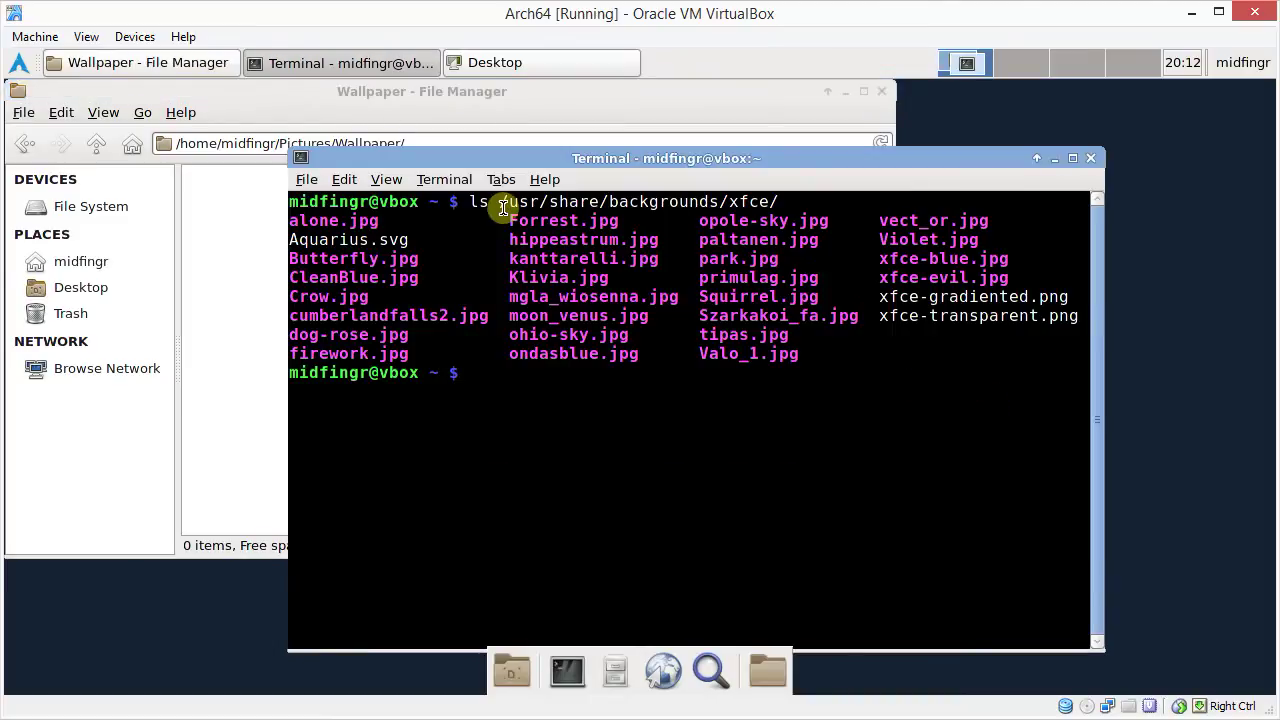
{"action": "left_click_drag", "start_coordinate": [500, 201], "coordinate": [789, 202]}
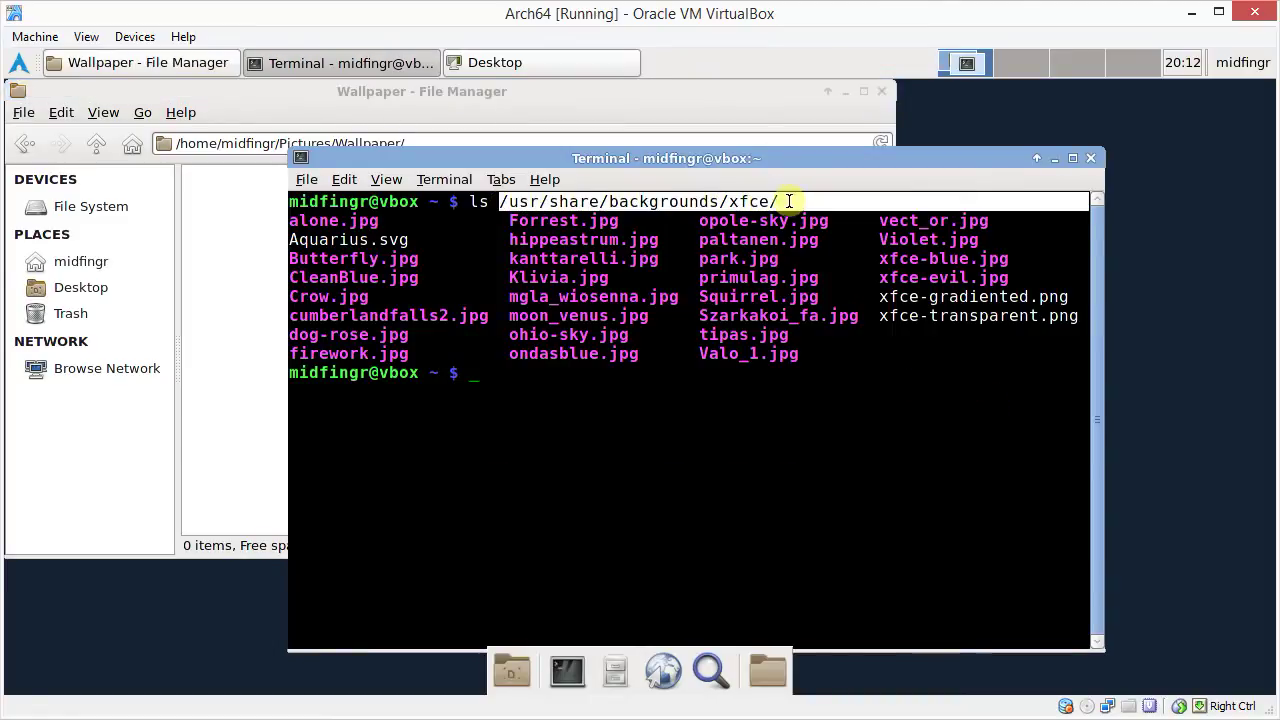
{"action": "right_click", "coordinate": [714, 203]}
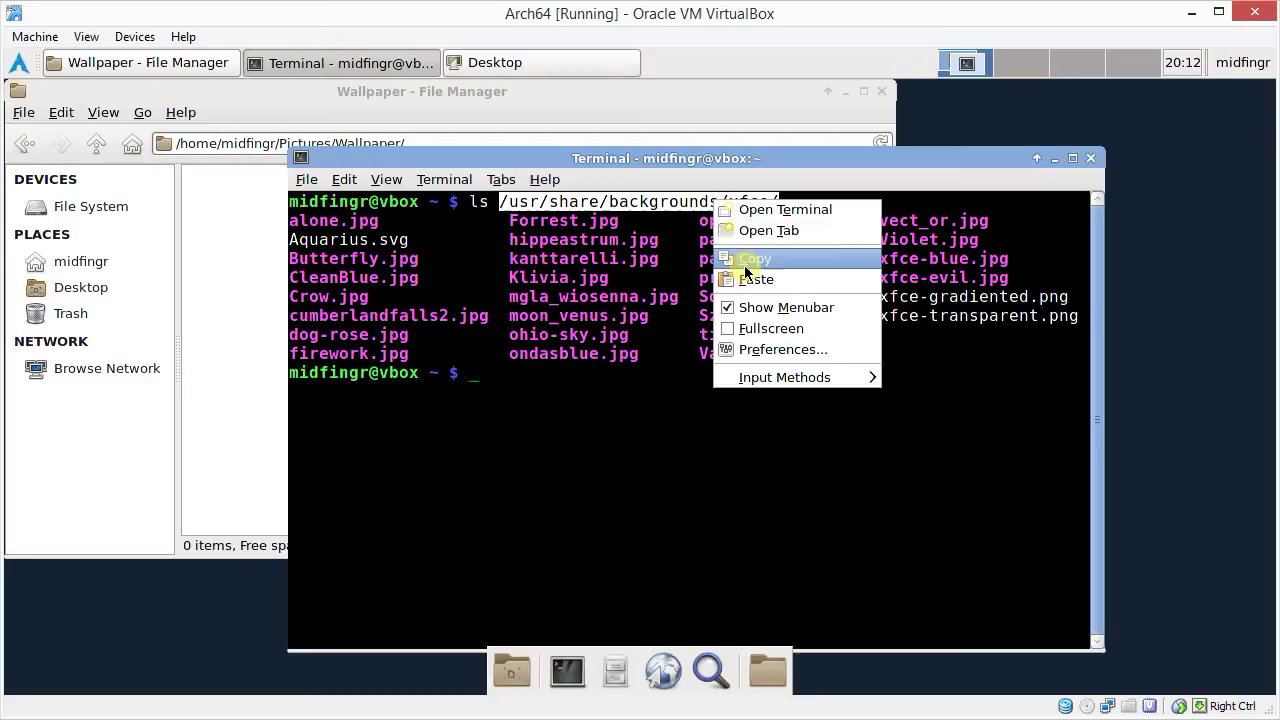
{"action": "left_click", "coordinate": [745, 262]}
{"action": "left_click", "coordinate": [592, 396]}
{"action": "type", "text": "cp -"}
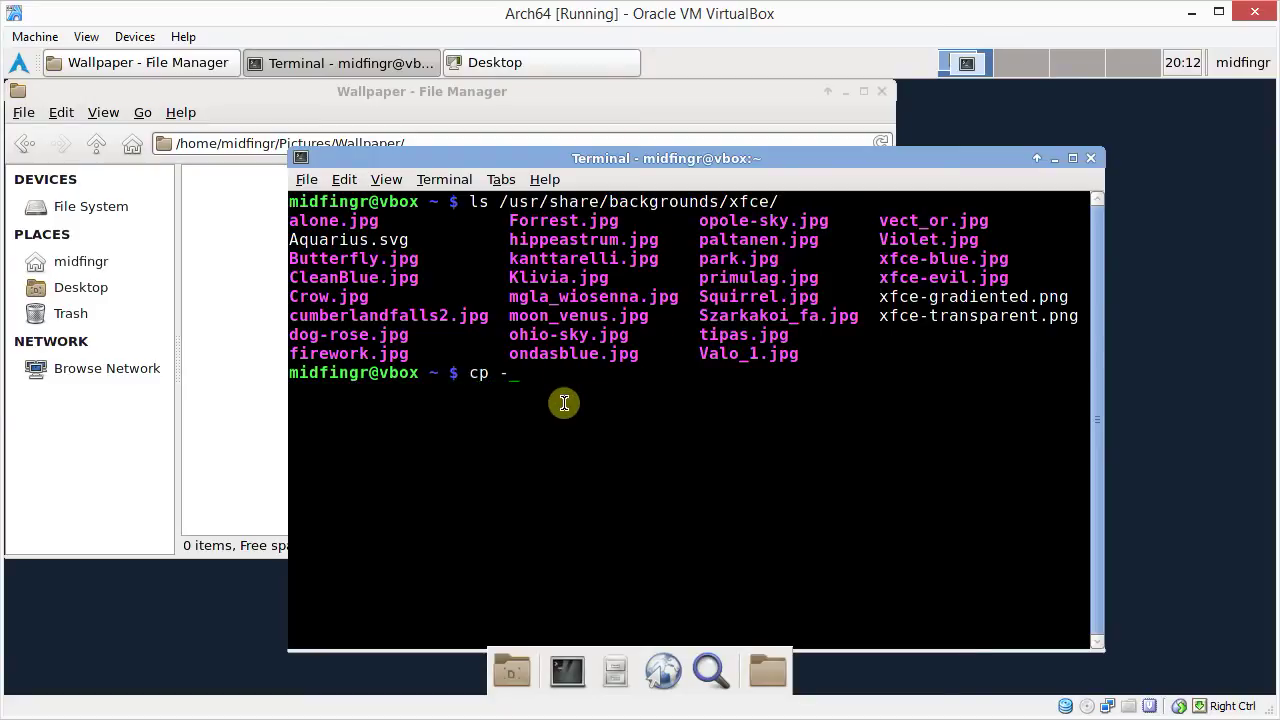
{"action": "type", "text": "r"}
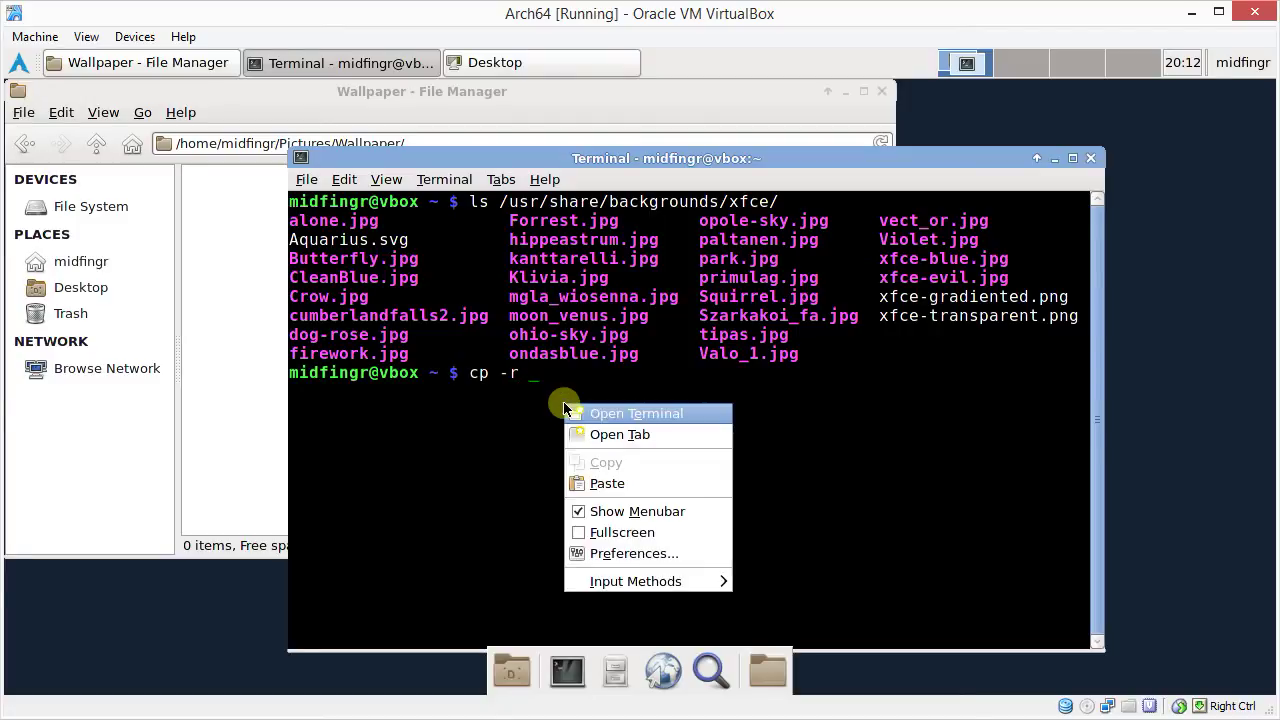
{"action": "left_click", "coordinate": [605, 483]}
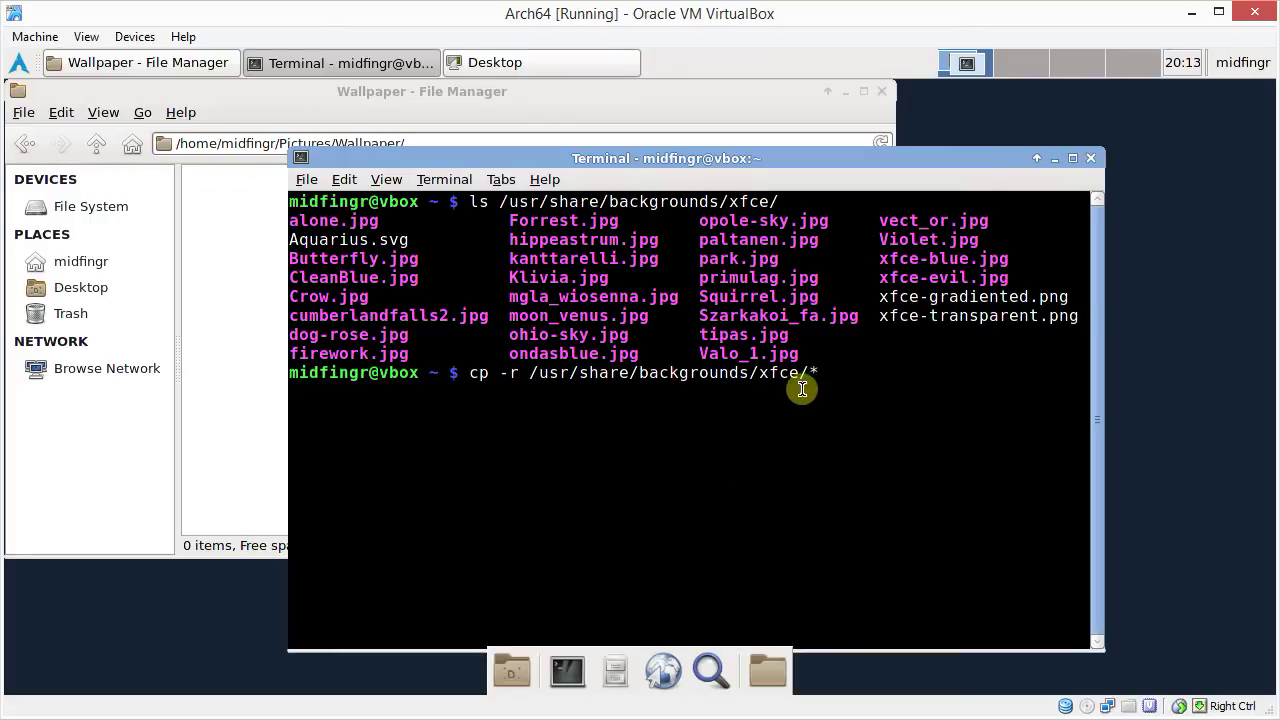
Paste the Wallpaper folder path as destination and run the copy
{"action": "left_click", "coordinate": [305, 110]}
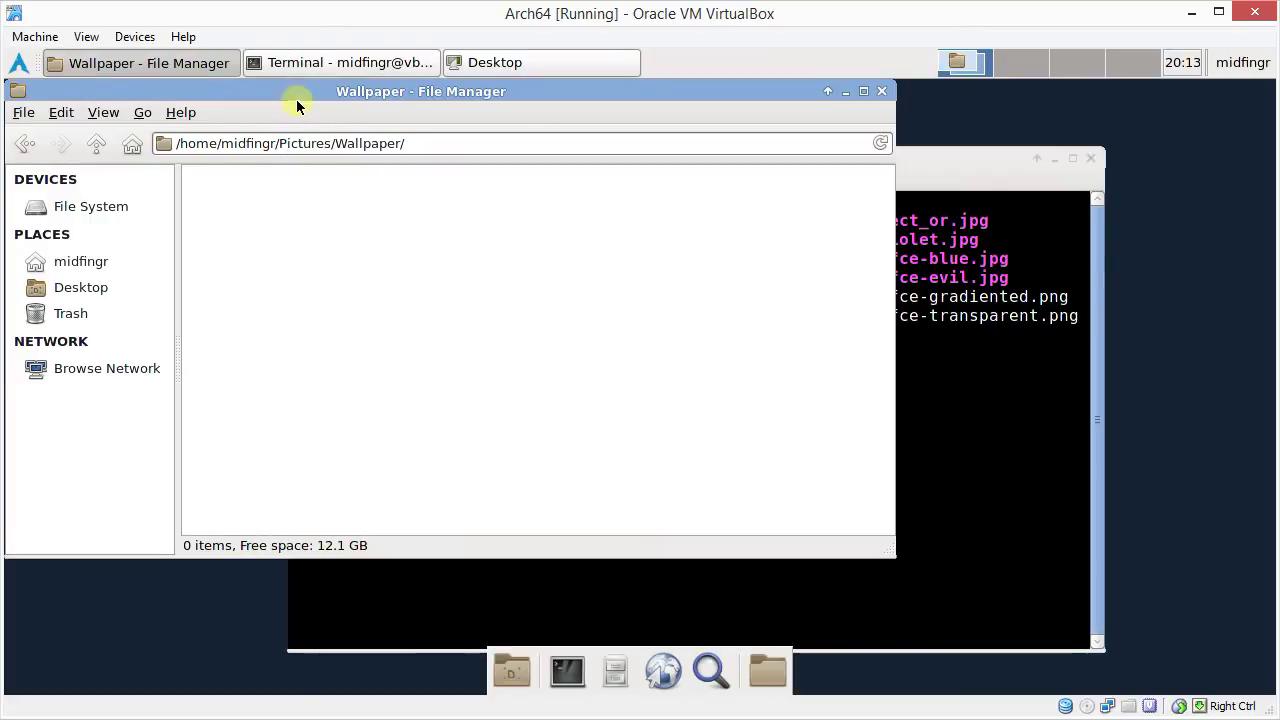
{"action": "triple_click", "coordinate": [307, 141]}
{"action": "right_click", "coordinate": [307, 143]}
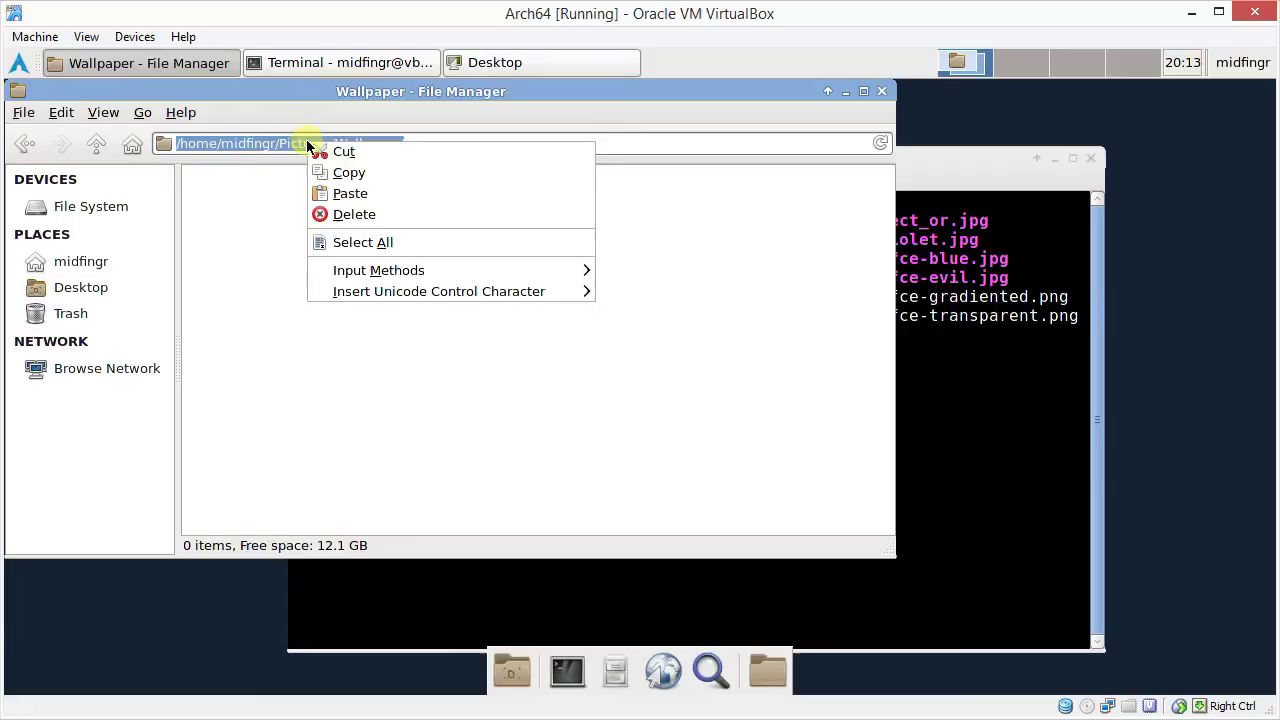
{"action": "left_click", "coordinate": [322, 171]}
{"action": "left_click", "coordinate": [936, 391]}
{"action": "right_click", "coordinate": [922, 373]}
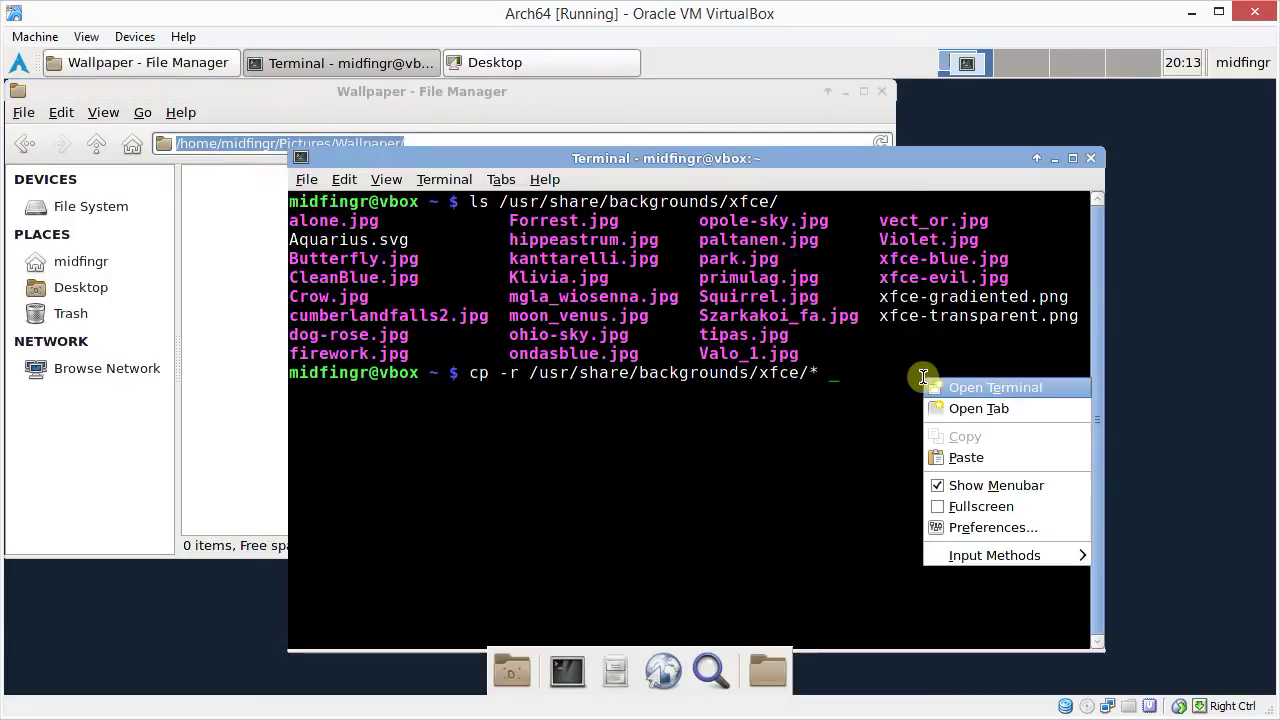
{"action": "left_click", "coordinate": [960, 453]}
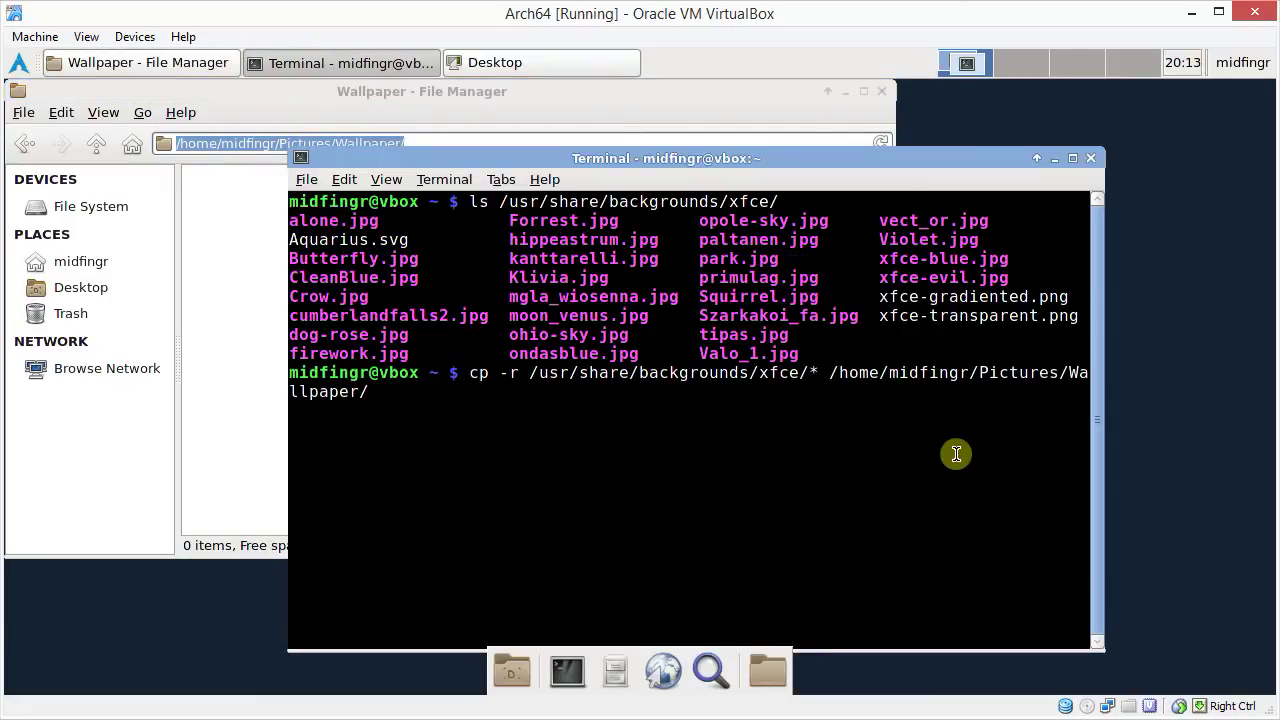
{"action": "key", "text": "Return"}
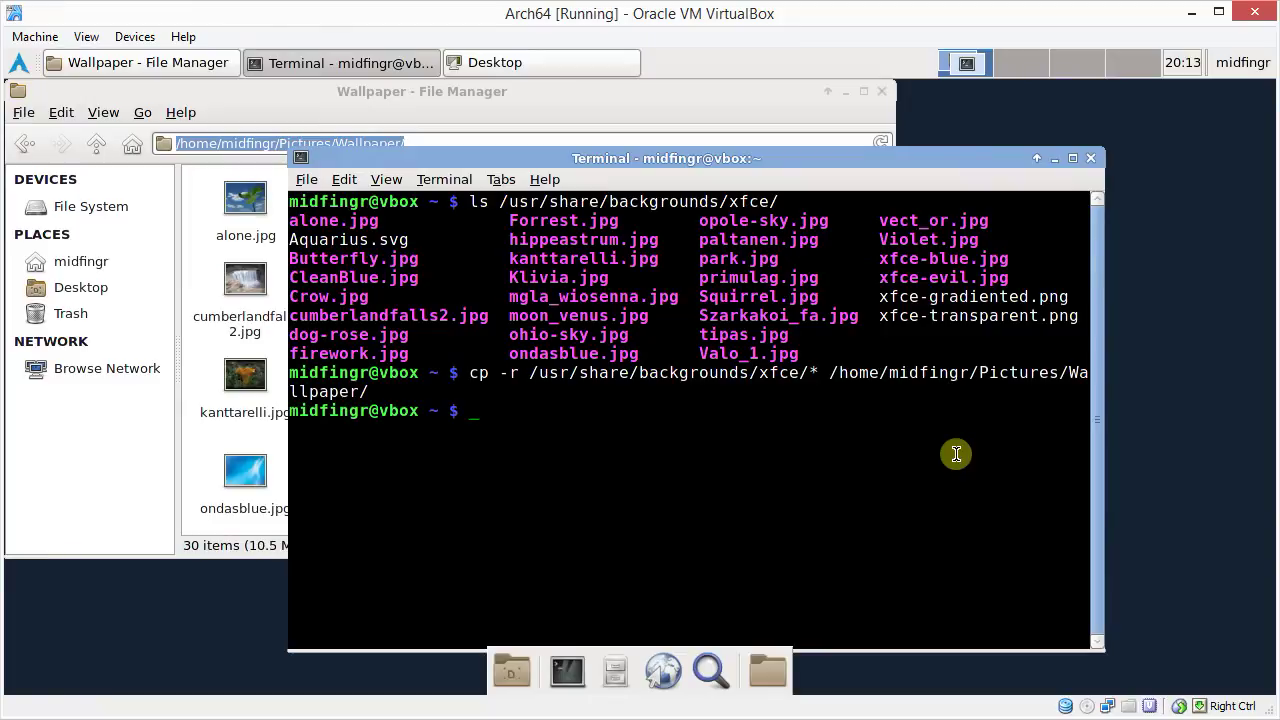
Check the copied images in the Wallpaper folder in the file manager
{"action": "left_click", "coordinate": [572, 113]}
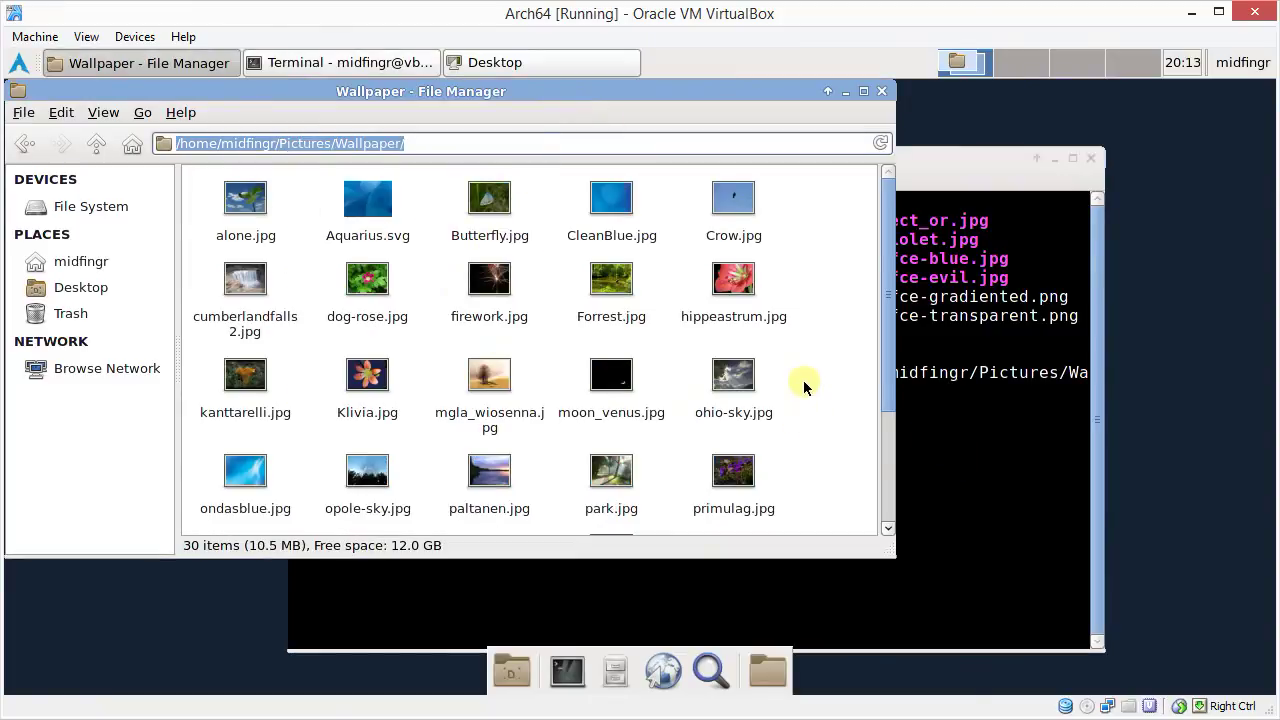
{"action": "scroll", "coordinate": [820, 440], "scroll_direction": "down", "scroll_amount": 3}
{"action": "scroll", "coordinate": [835, 430], "scroll_direction": "up", "scroll_amount": 3}
{"action": "left_click", "coordinate": [988, 444]}
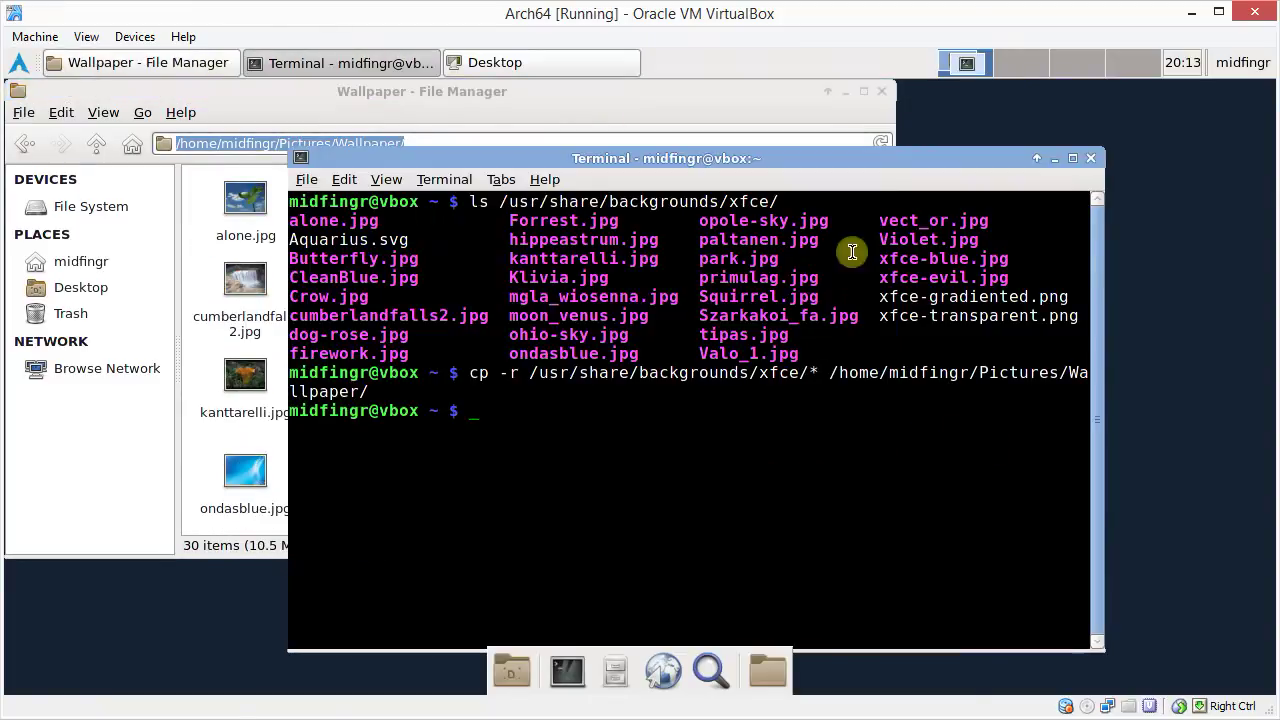
{"action": "left_click", "coordinate": [610, 113]}
{"action": "left_click", "coordinate": [466, 143]}
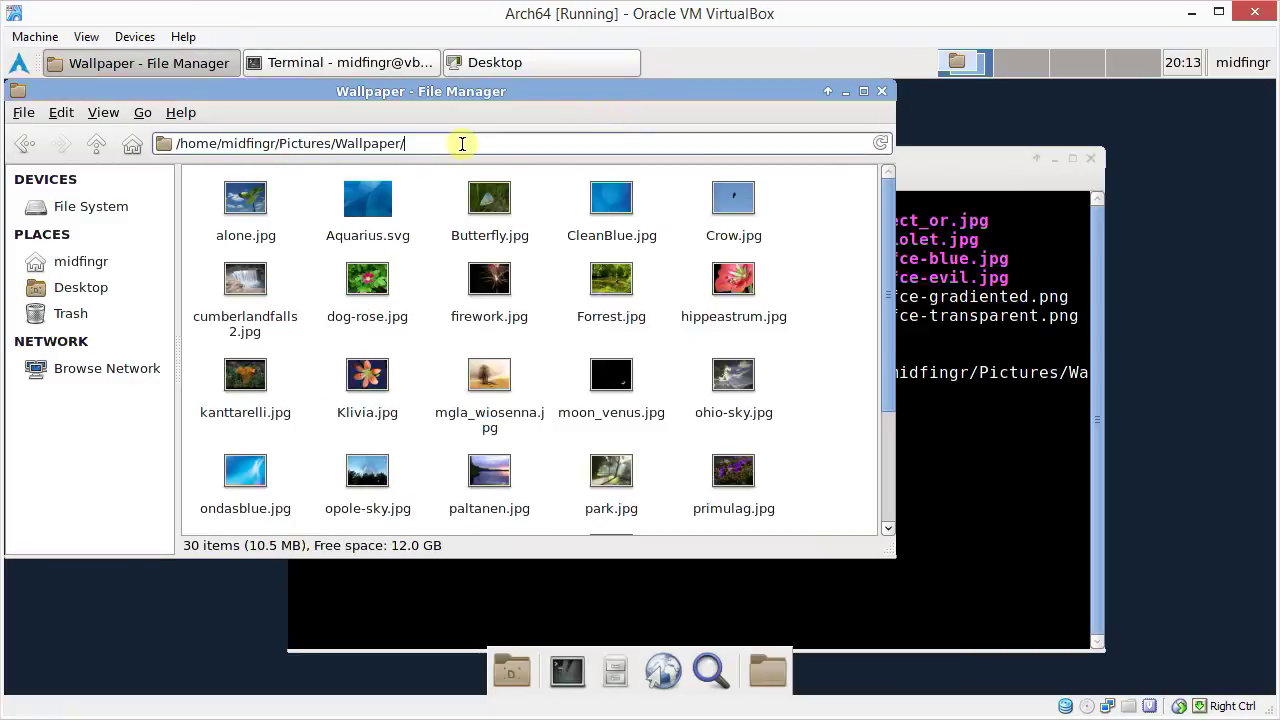
Add every image from Pictures/Wallpaper to the background image list
{"action": "left_click", "coordinate": [881, 91]}
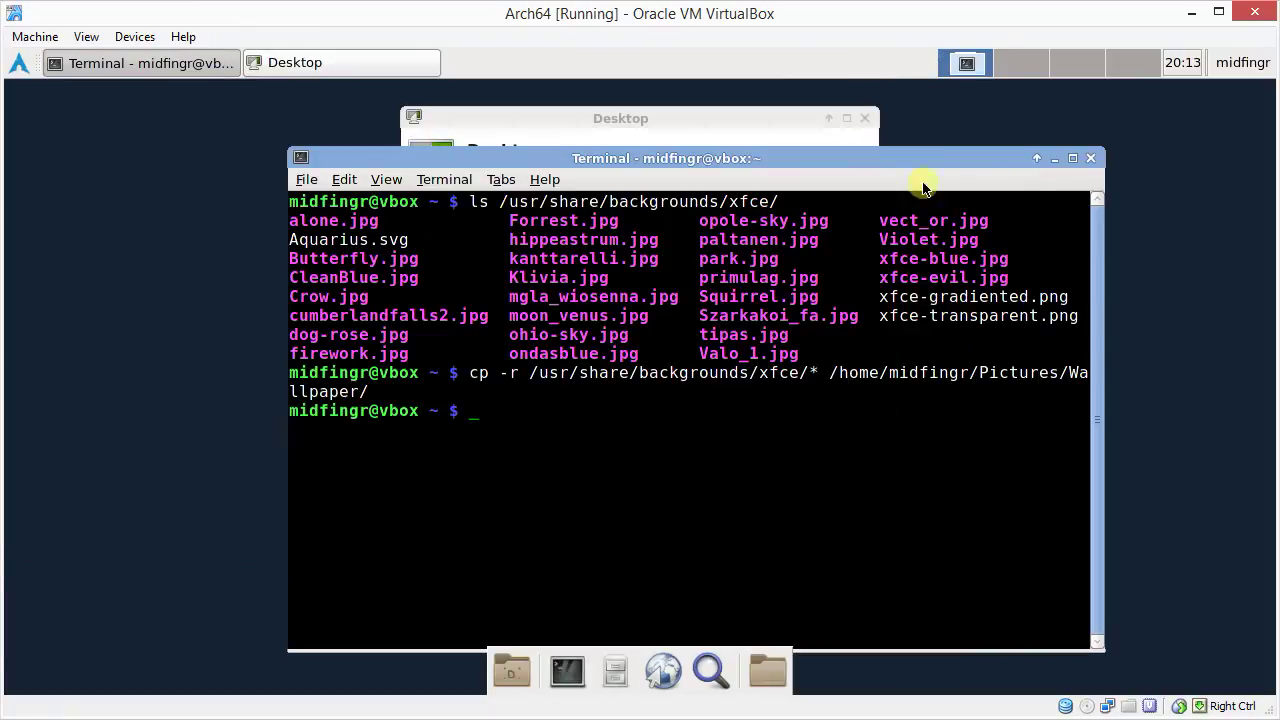
{"action": "left_click", "coordinate": [1053, 158]}
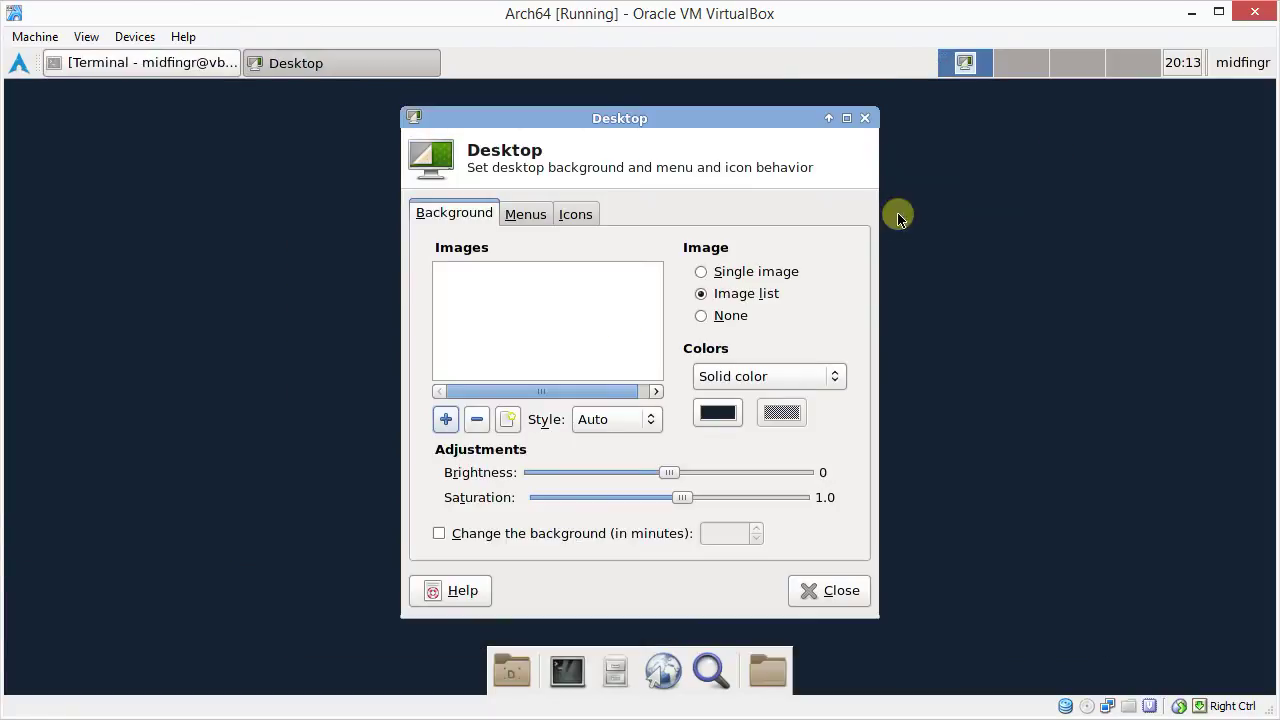
{"action": "left_click", "coordinate": [446, 420]}
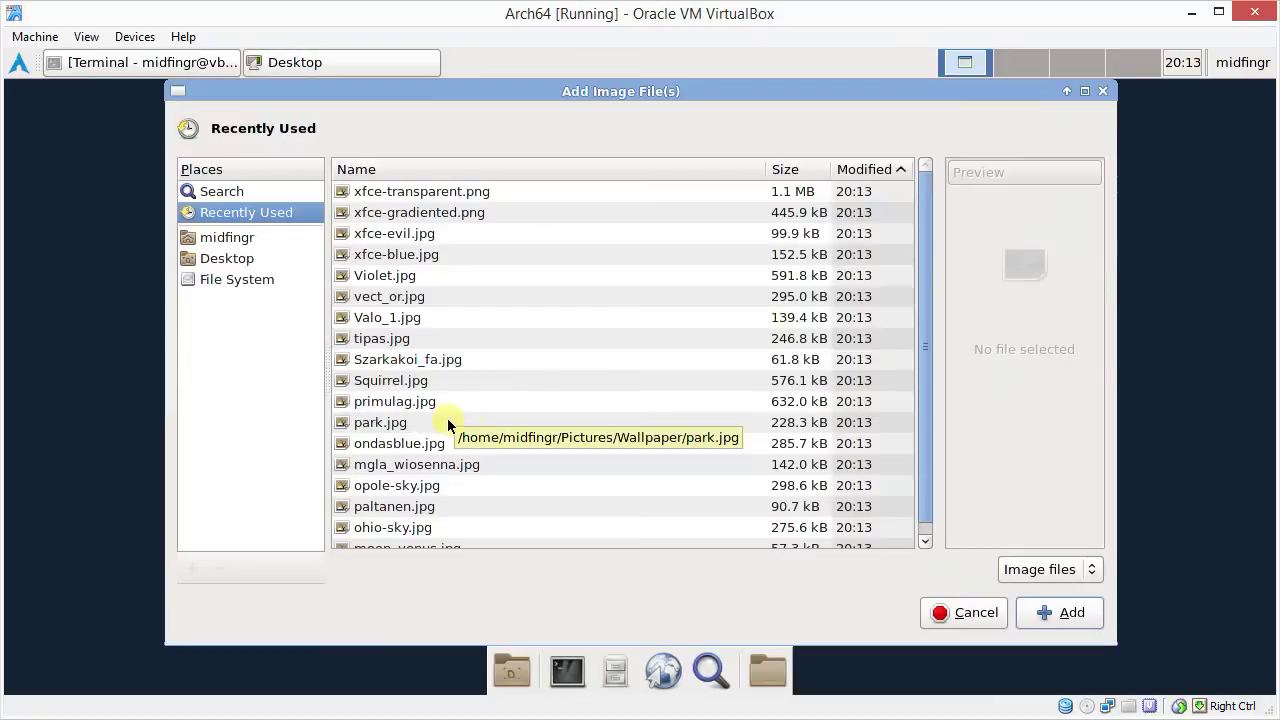
{"action": "left_click", "coordinate": [226, 256]}
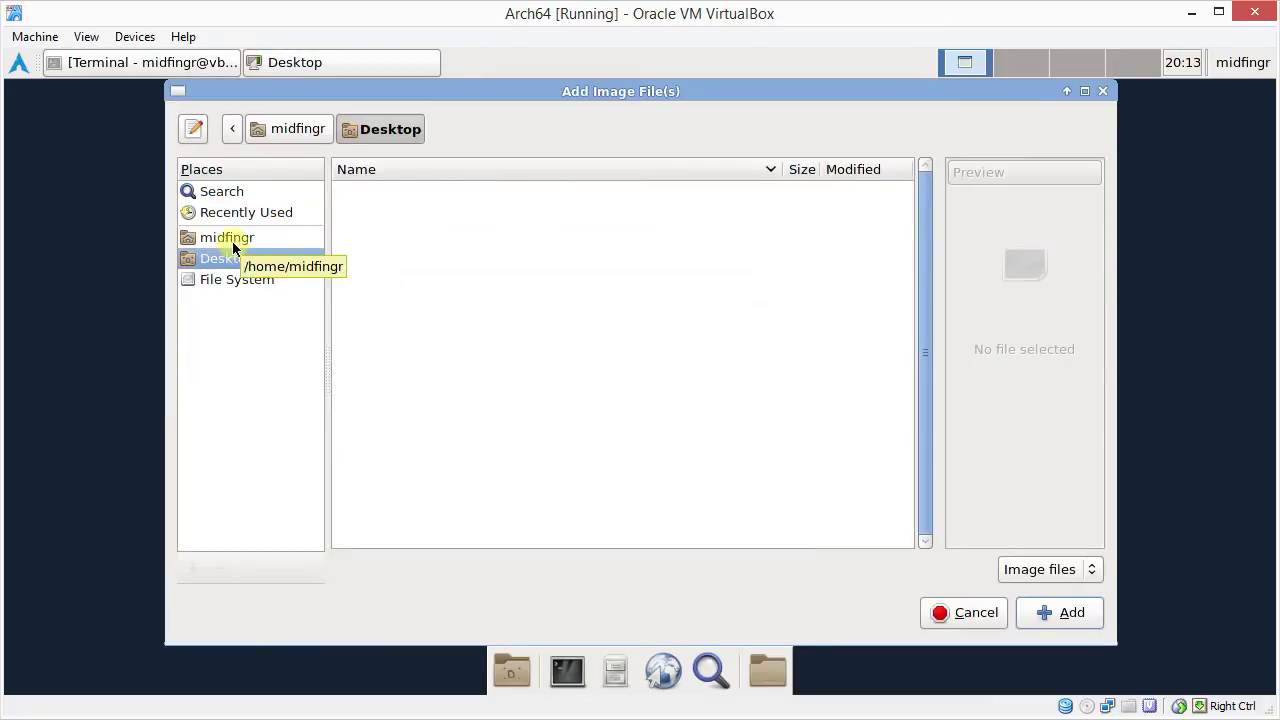
{"action": "left_click", "coordinate": [233, 247]}
{"action": "double_click", "coordinate": [392, 276]}
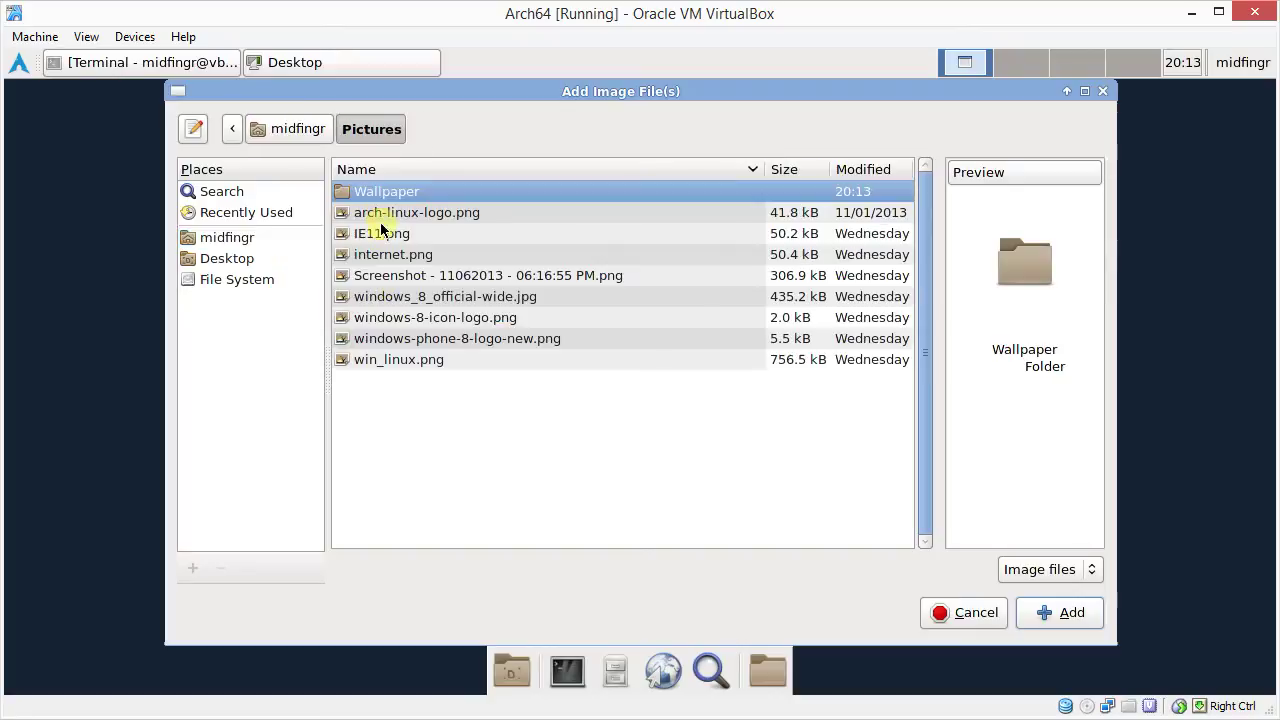
{"action": "double_click", "coordinate": [383, 194]}
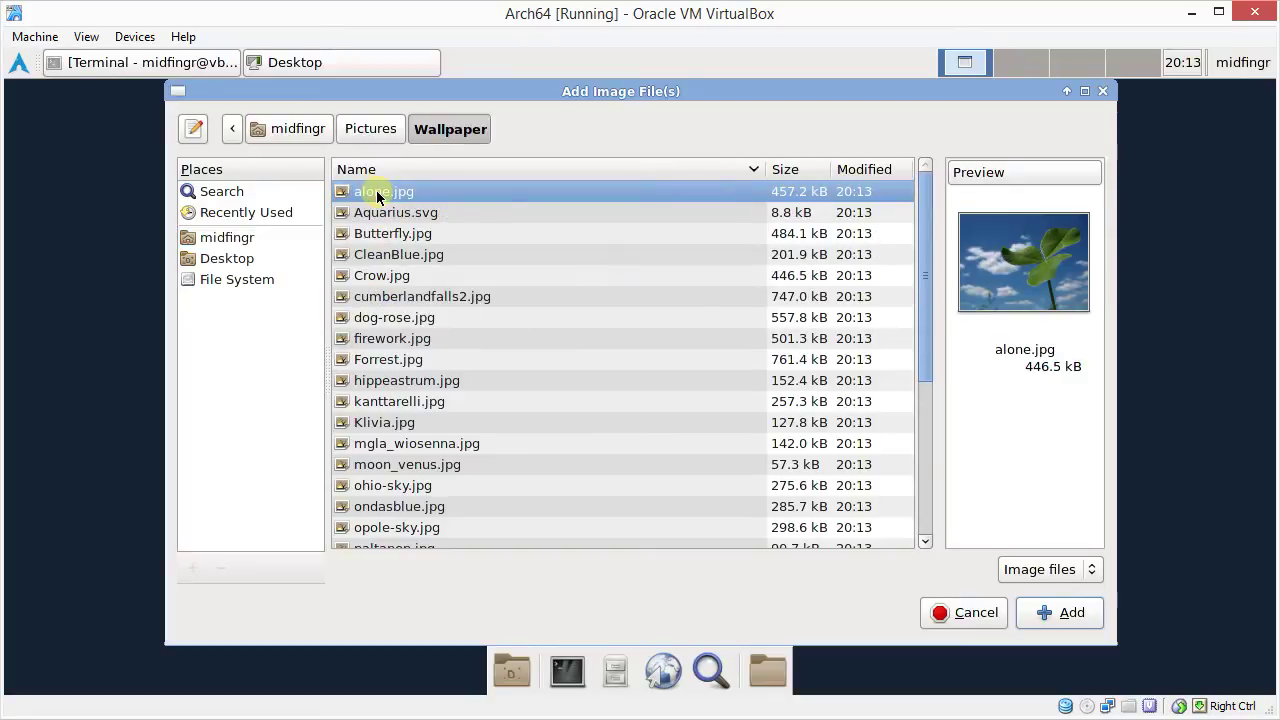
{"action": "scroll", "coordinate": [377, 197], "scroll_direction": "down", "scroll_amount": 1}
{"action": "scroll", "coordinate": [471, 320], "scroll_direction": "down", "scroll_amount": 4}
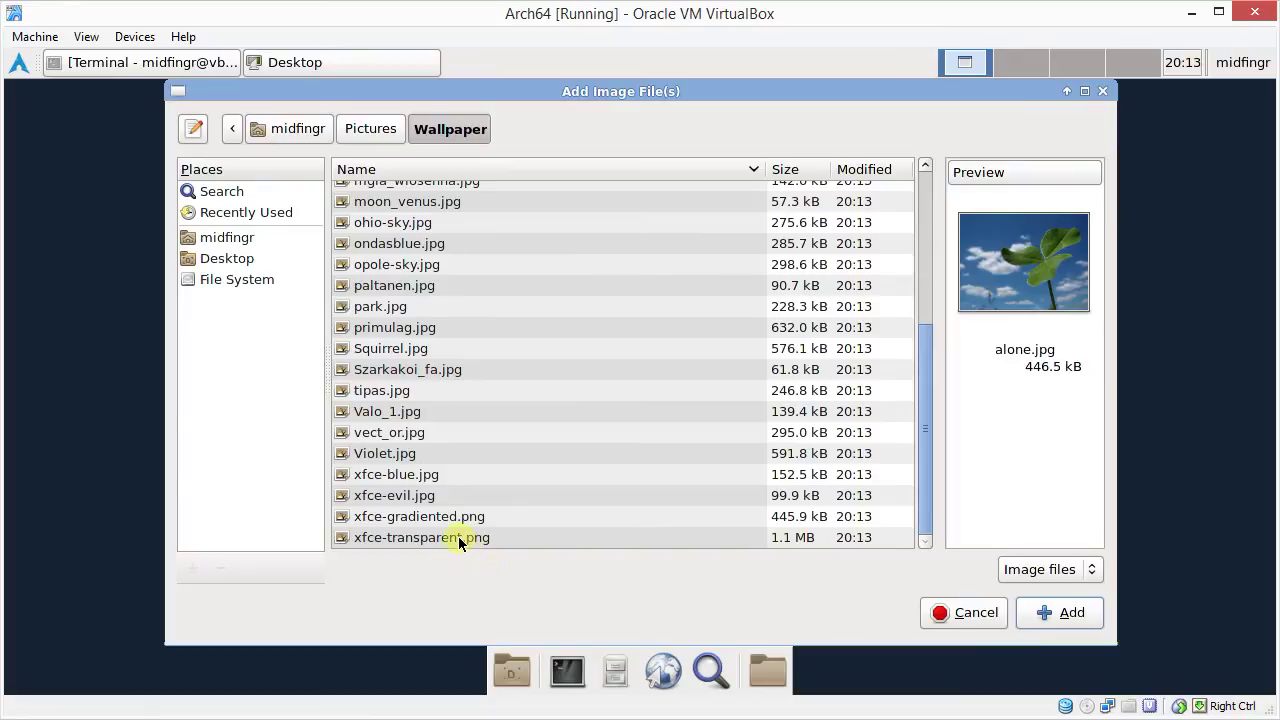
{"action": "left_click", "coordinate": [458, 536], "text": "shift"}
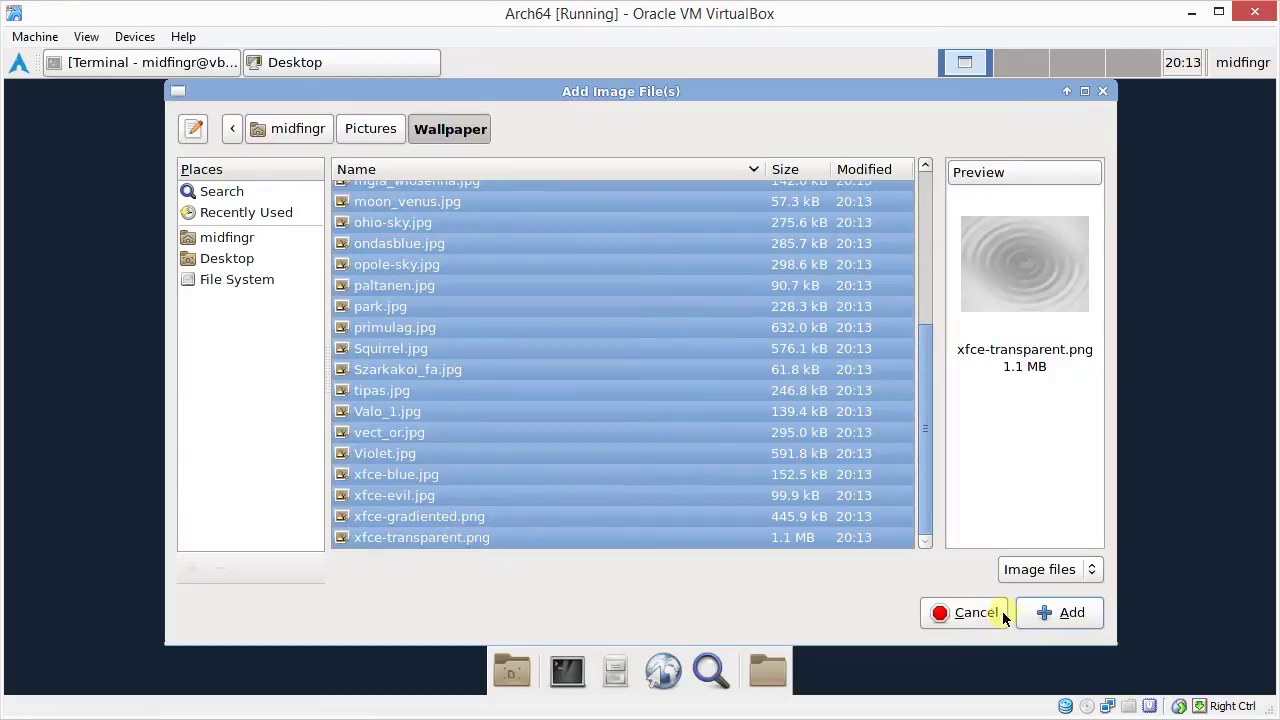
{"action": "left_click", "coordinate": [1023, 614]}
Enable changing the background every 1 minute and close Desktop Settings
{"action": "left_click", "coordinate": [439, 533]}
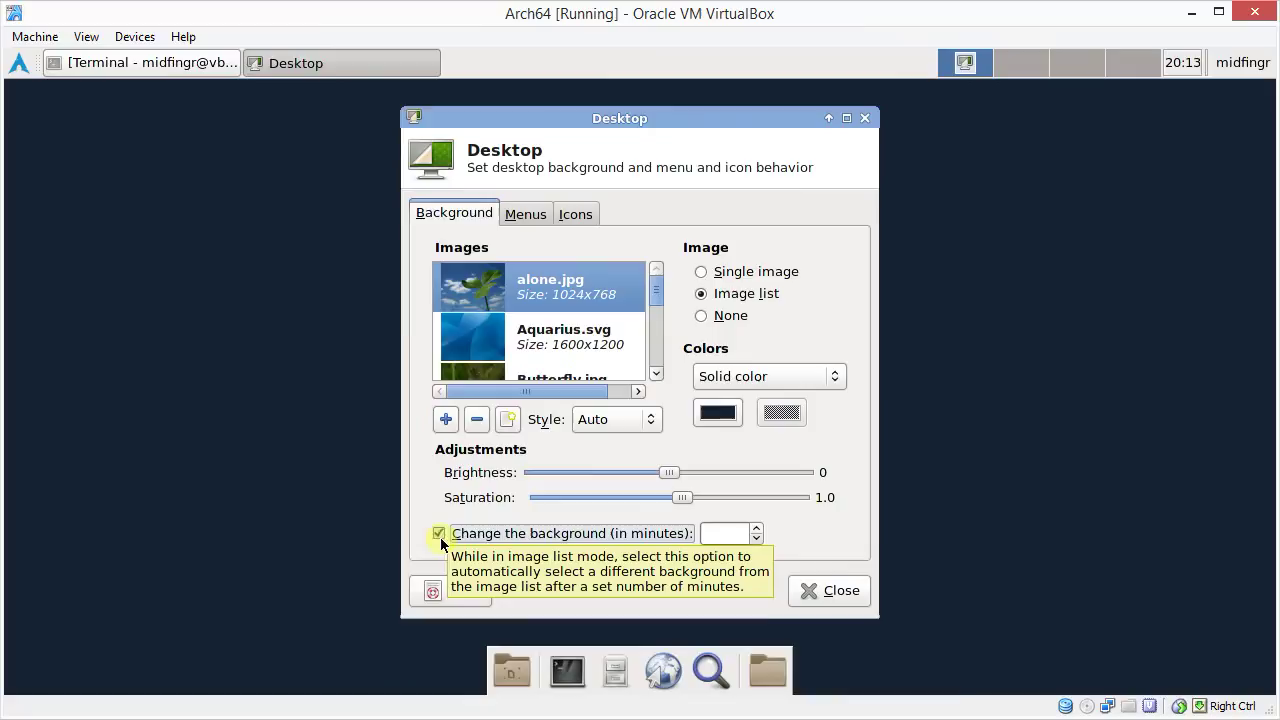
{"action": "left_click", "coordinate": [439, 533]}
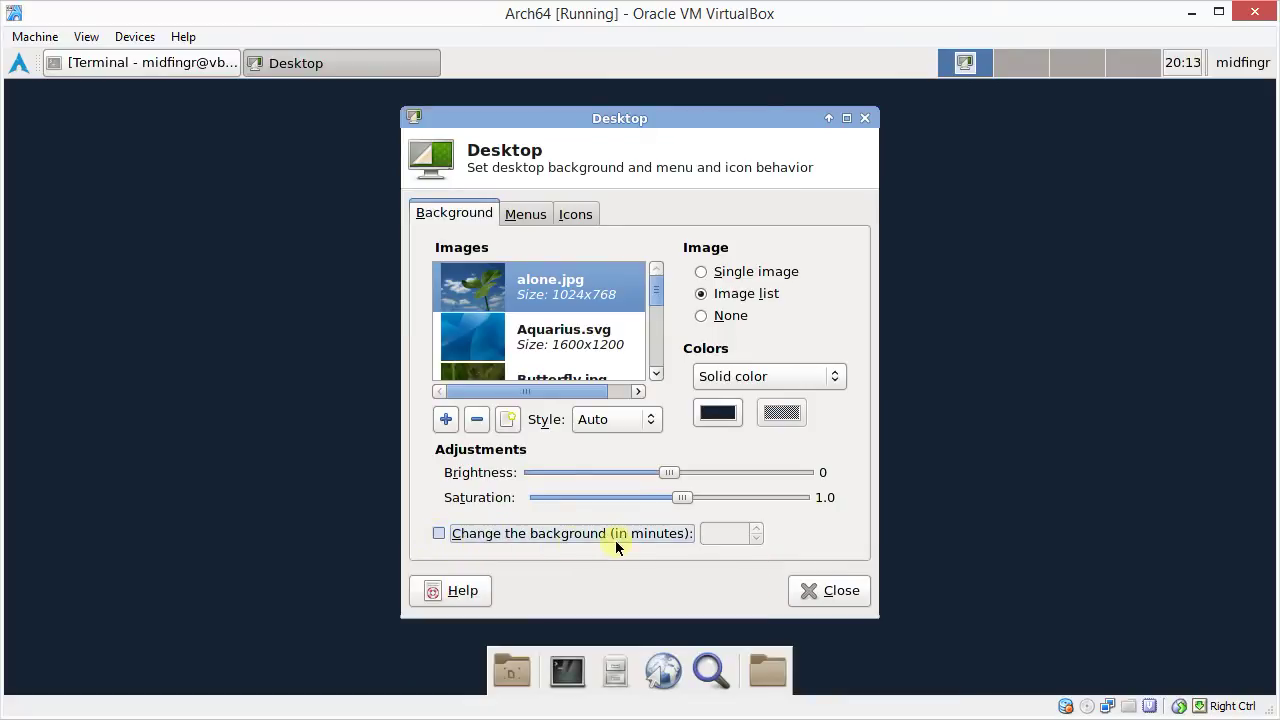
{"action": "left_click", "coordinate": [540, 535]}
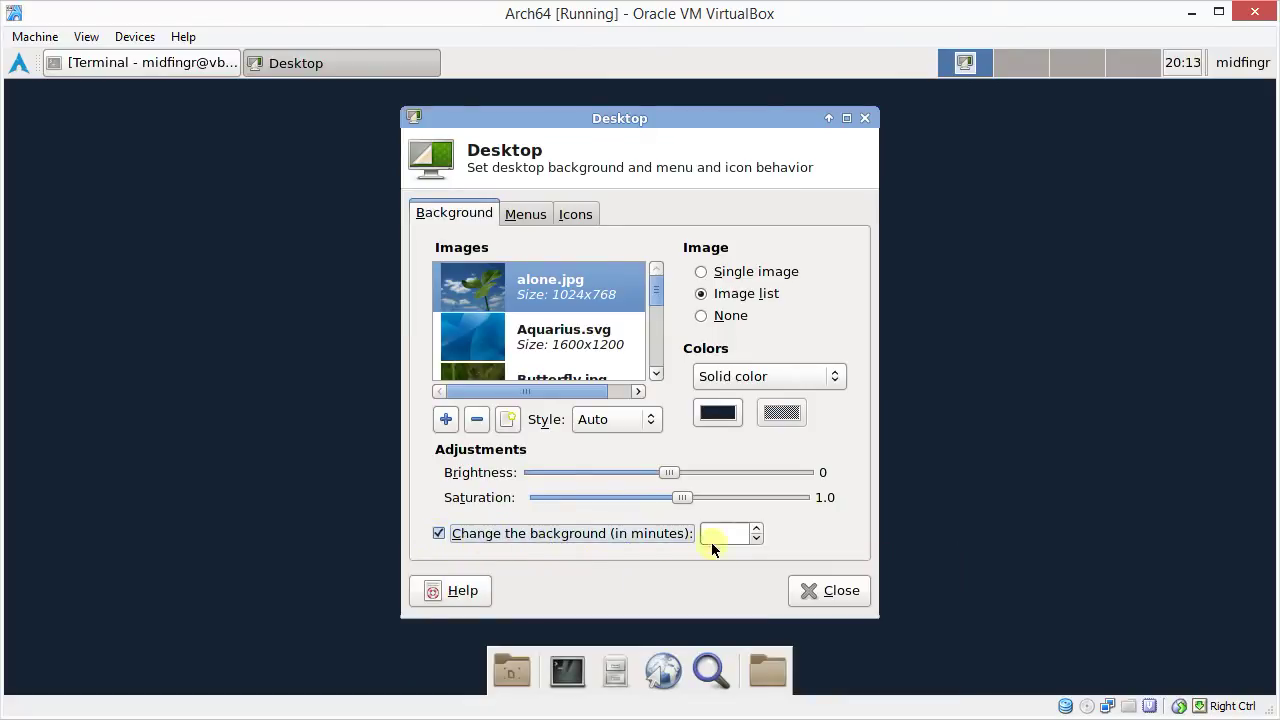
{"action": "left_click", "coordinate": [753, 540]}
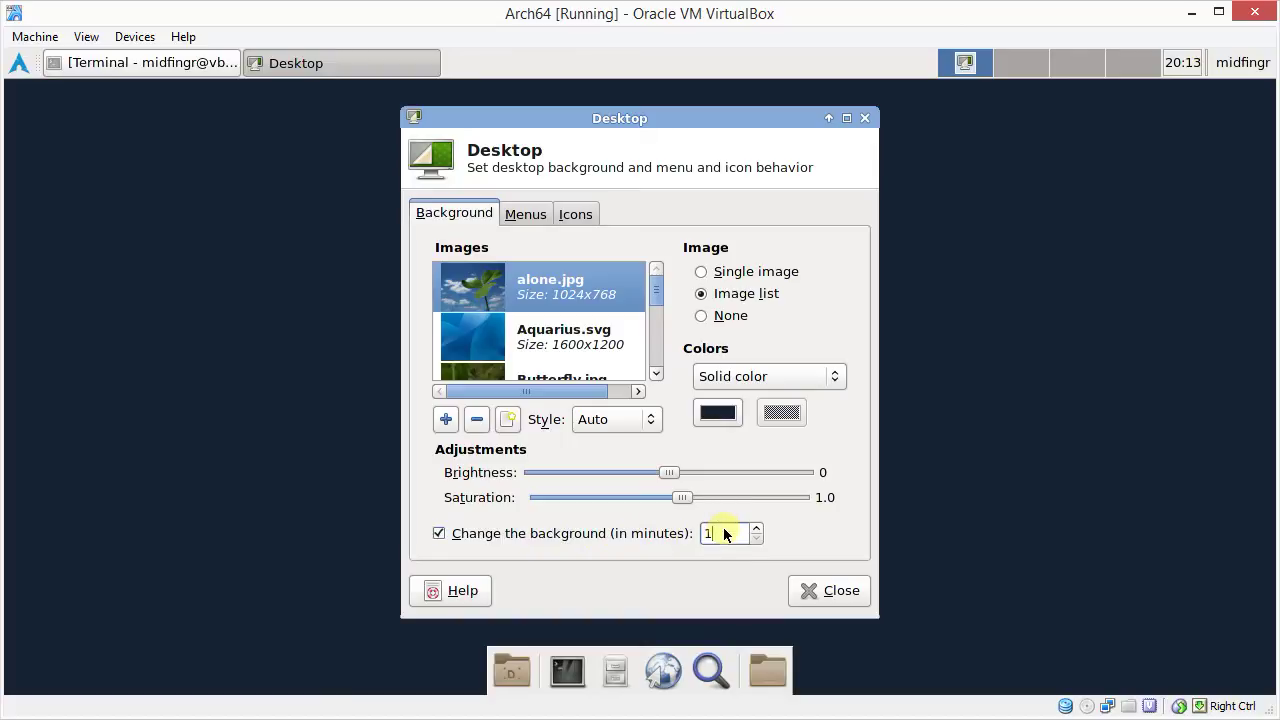
{"action": "left_click", "coordinate": [825, 594]}
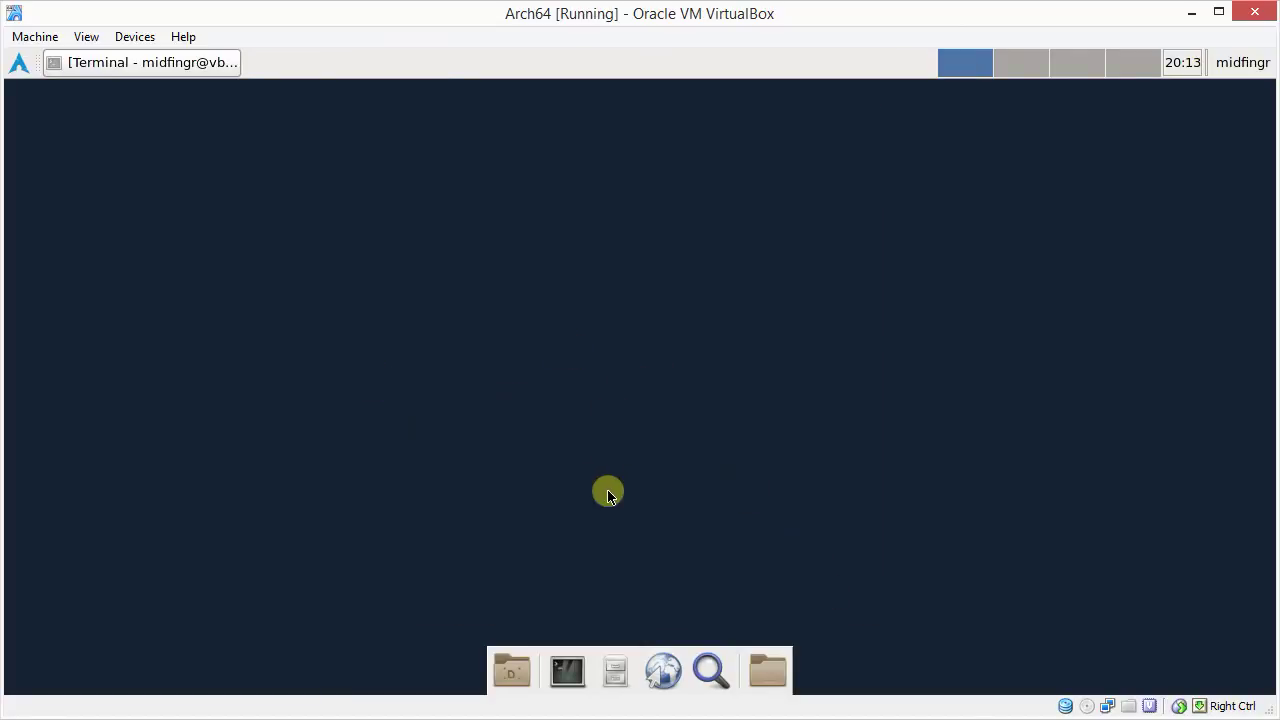
In a new terminal, search pacman for wallpaper packages and copy 'archlinux-wallpaper'
{"action": "left_click", "coordinate": [567, 671]}
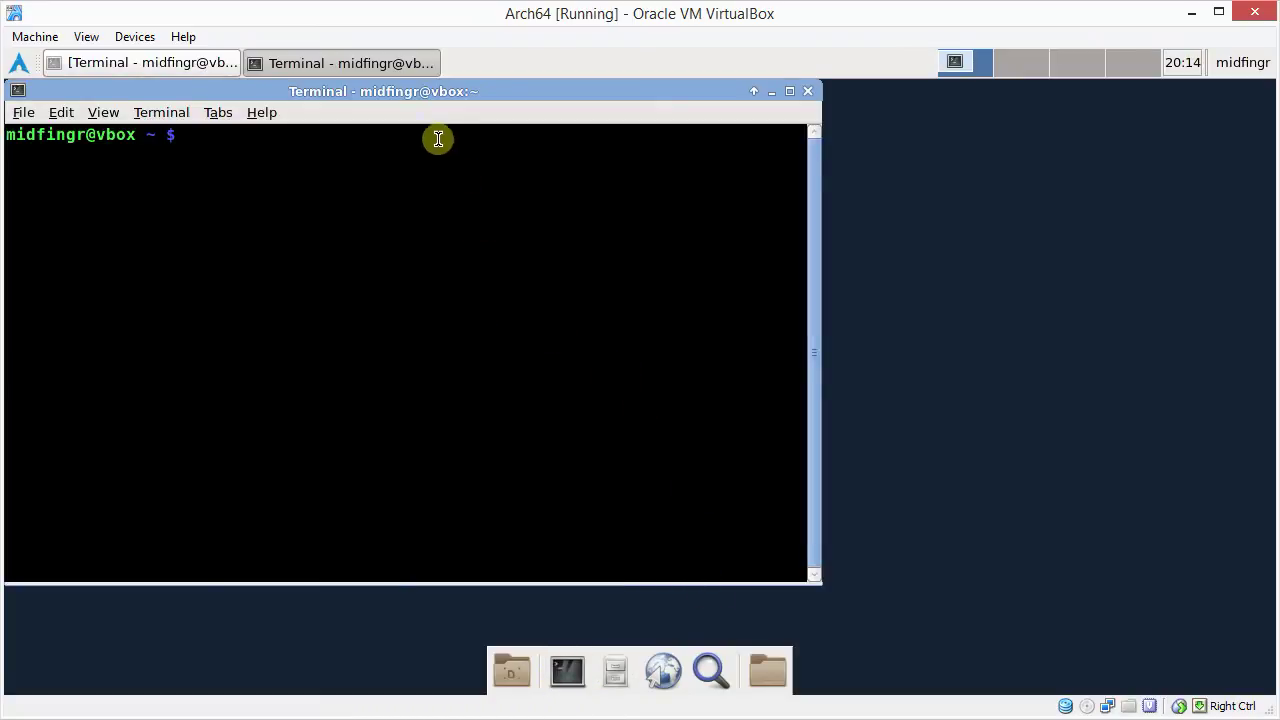
{"action": "left_click_drag", "start_coordinate": [385, 95], "coordinate": [576, 122]}
{"action": "type", "text": "sudo pacman -Ss wallpaper"}
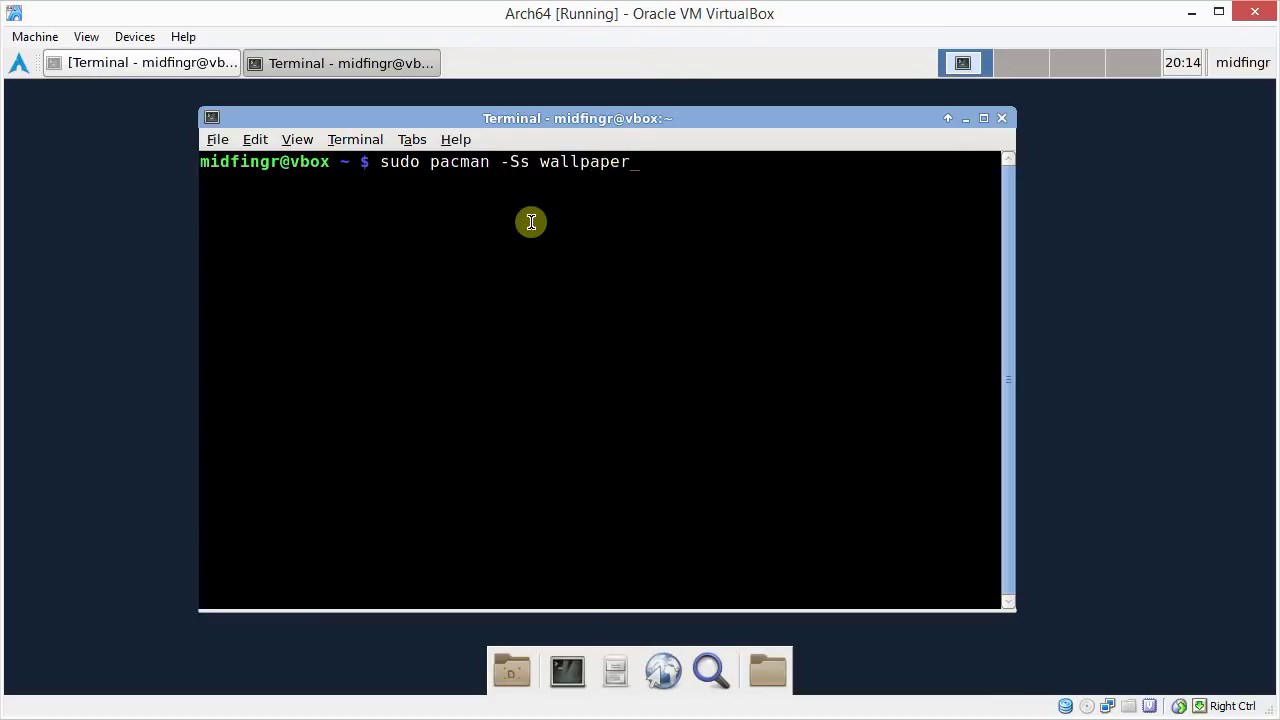
{"action": "key", "text": "Return"}
{"action": "scroll", "coordinate": [493, 460], "scroll_direction": "up", "scroll_amount": 1}
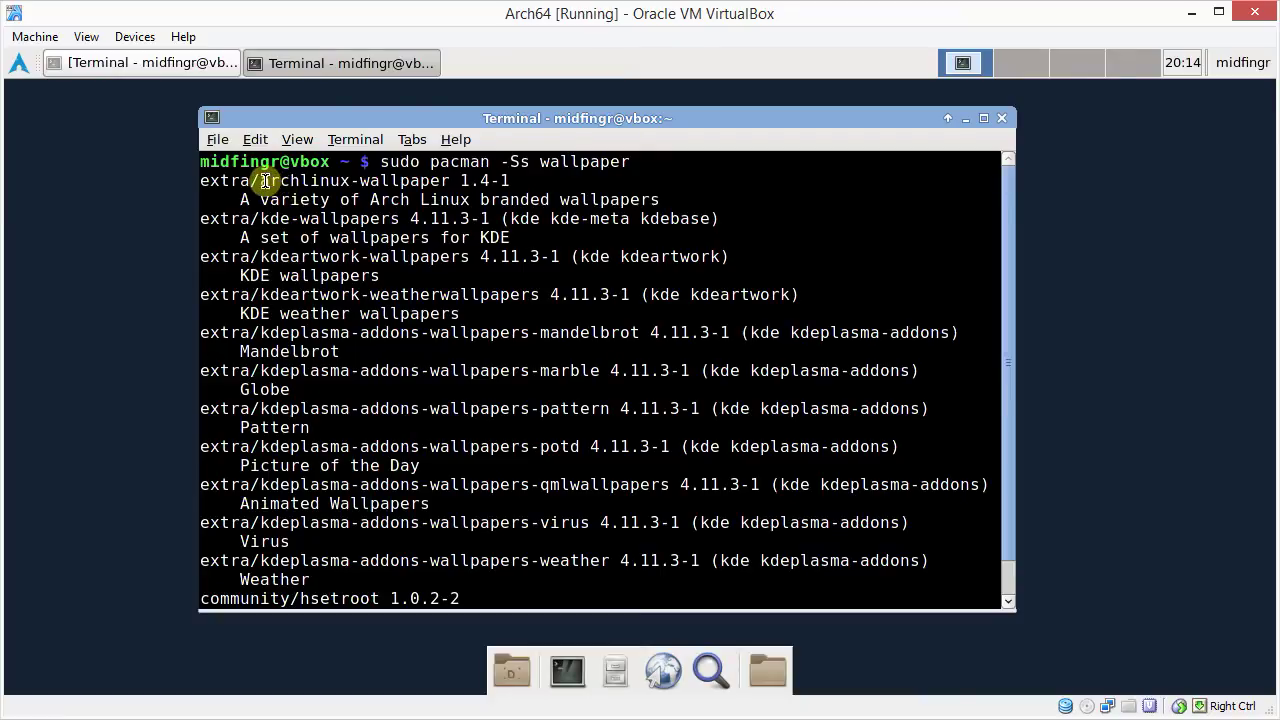
{"action": "left_click_drag", "start_coordinate": [262, 180], "coordinate": [442, 180]}
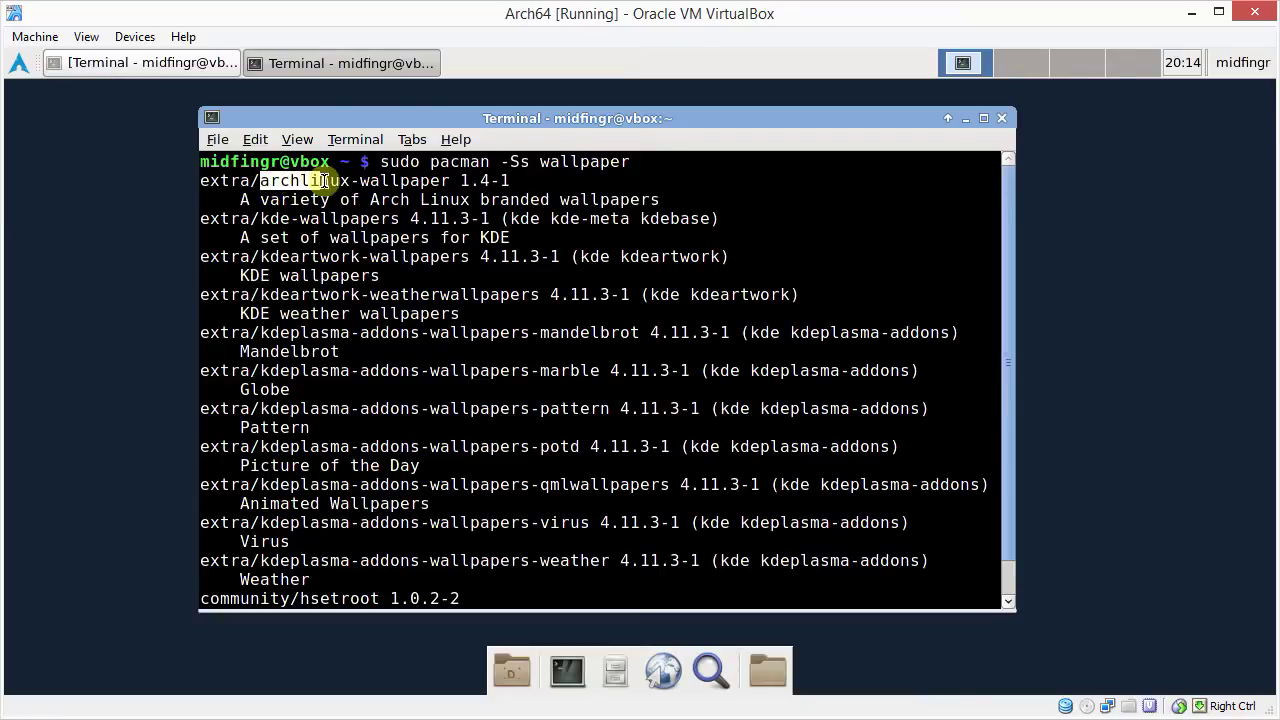
{"action": "right_click", "coordinate": [416, 183]}
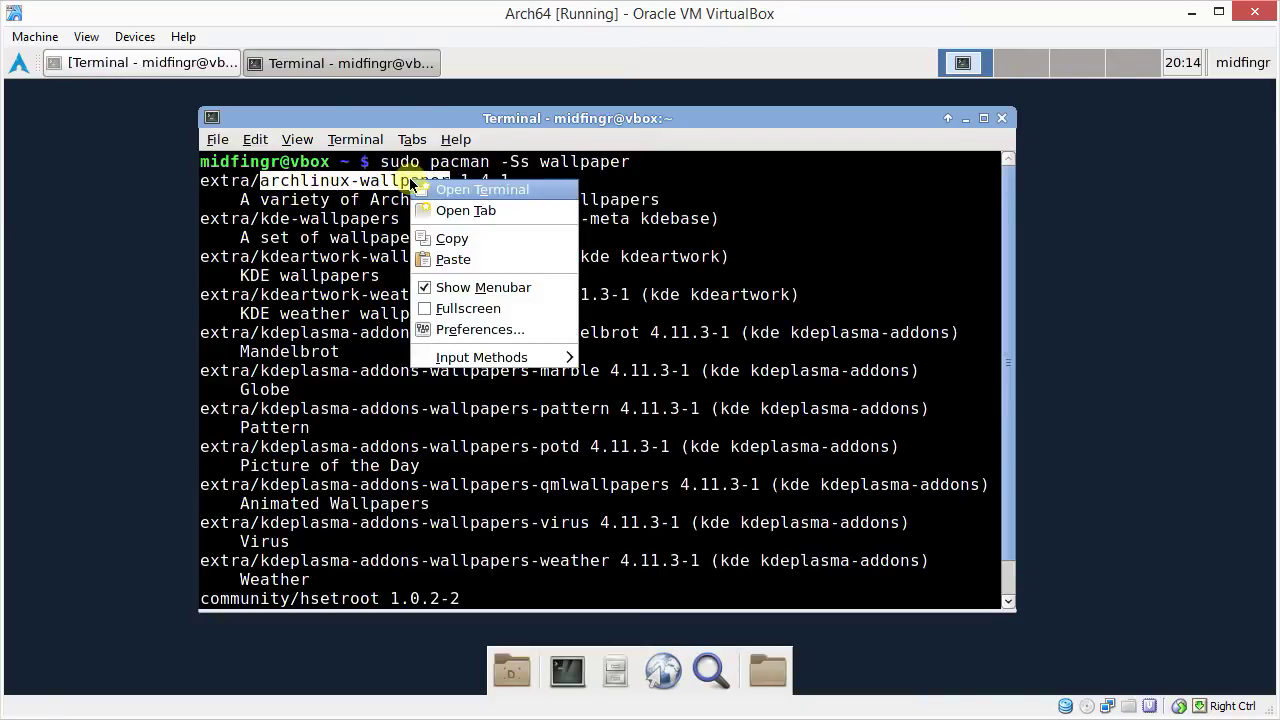
{"action": "left_click", "coordinate": [460, 237]}
Install archlinux-wallpaper with sudo pacman -S and select its wallpaper install path
{"action": "key", "text": "ctrl+l"}
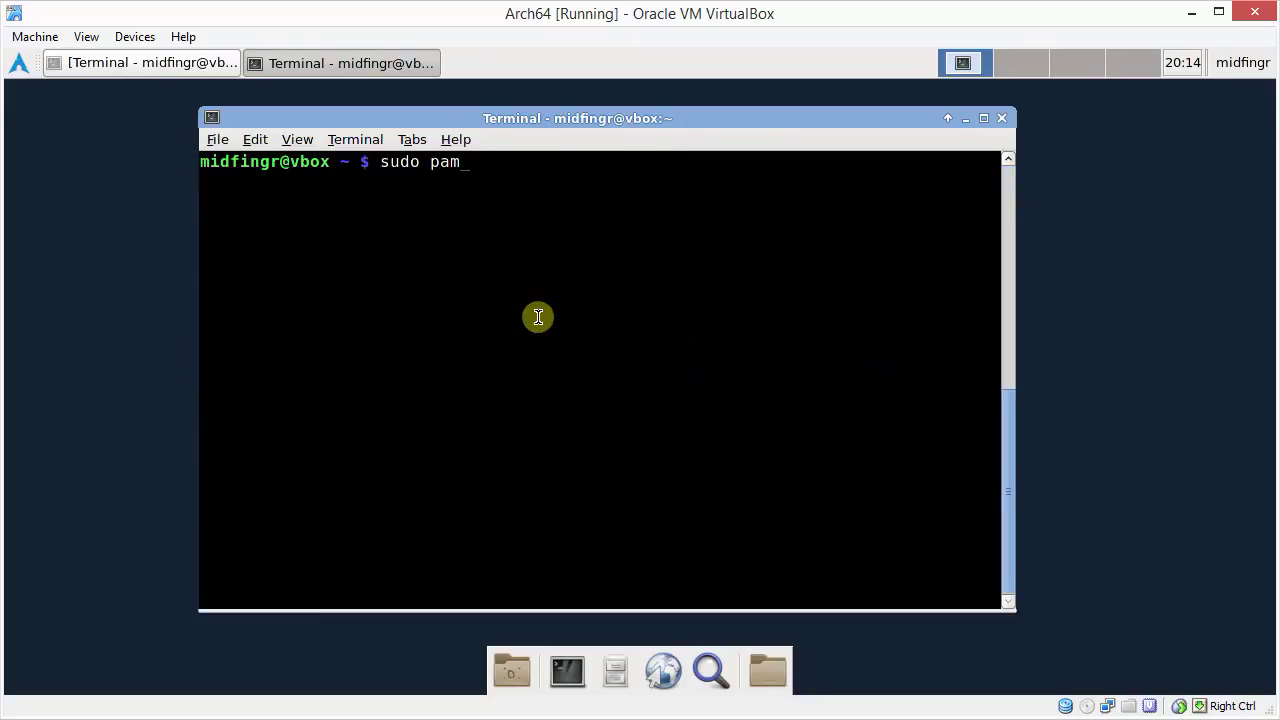
{"action": "type", "text": "cman -S"}
{"action": "key", "text": "ctrl+shift+v"}
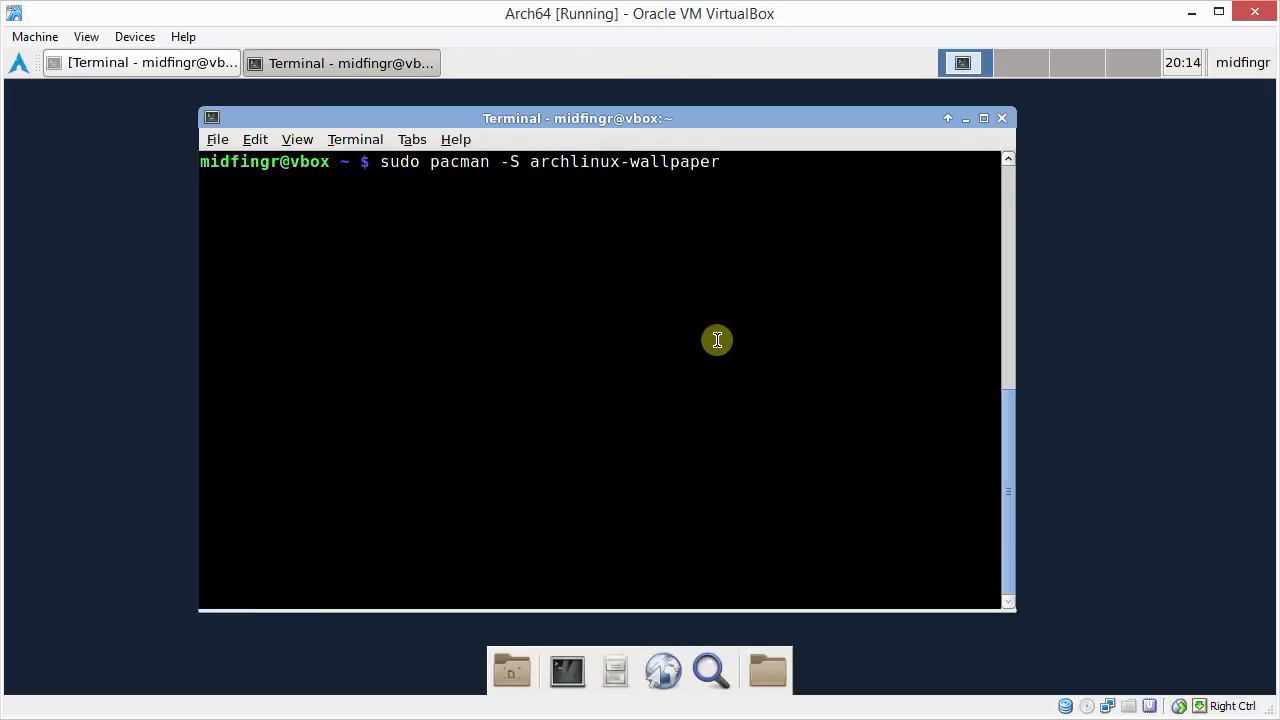
{"action": "key", "text": "Return"}
{"action": "key", "text": "Return"}
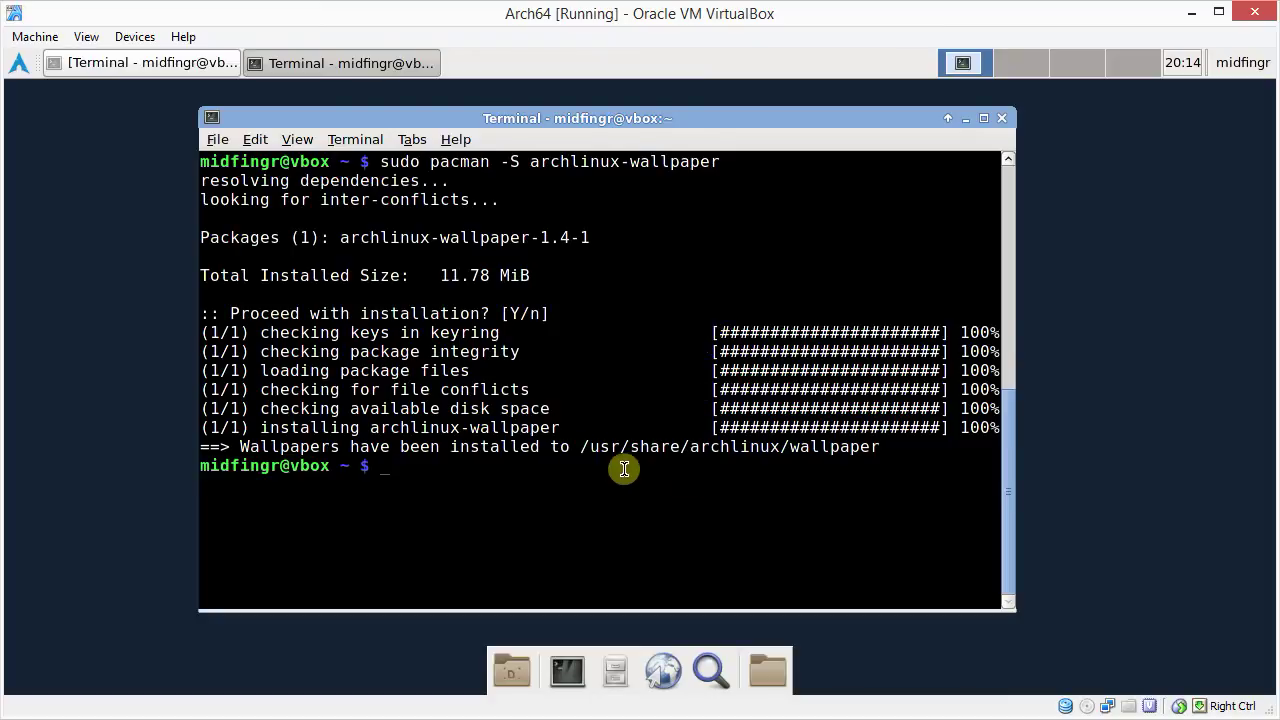
{"action": "left_click_drag", "start_coordinate": [580, 446], "coordinate": [880, 447]}
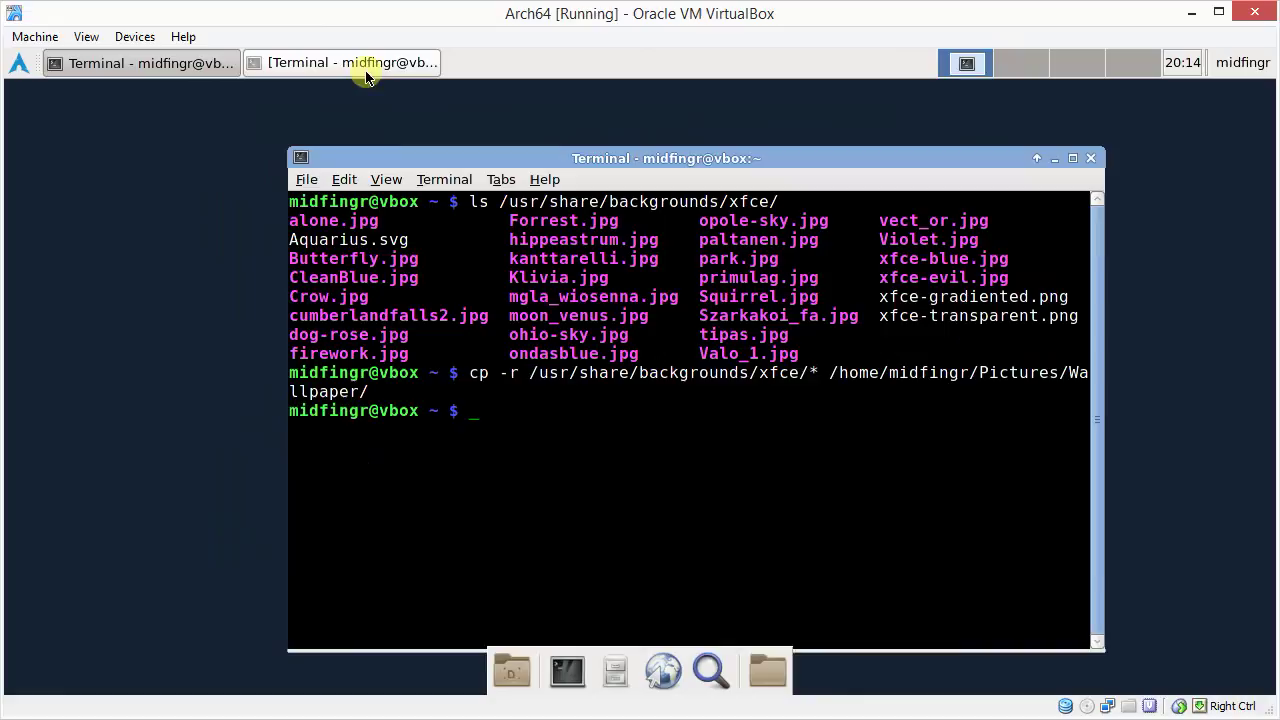
List the files in /usr/share/archlinux/wallpaper using the copied install path, then minimize both terminals
{"action": "left_click", "coordinate": [363, 63]}
{"action": "right_click", "coordinate": [668, 451]}
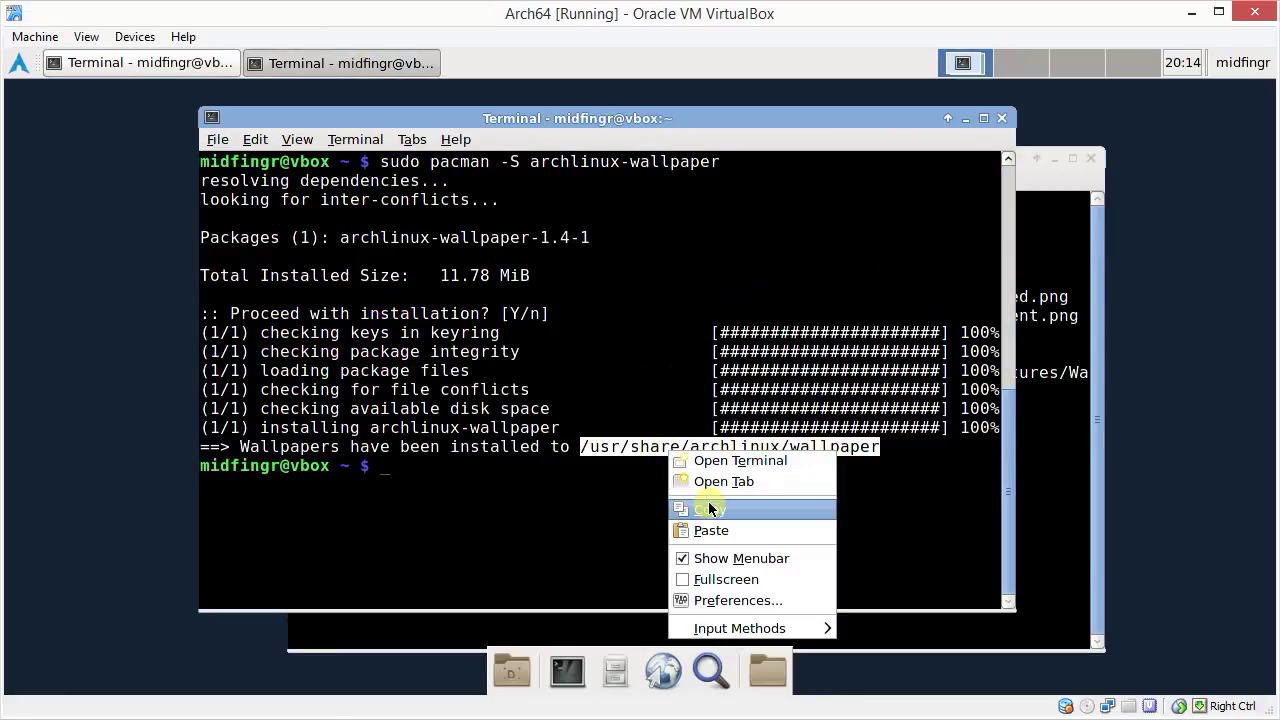
{"action": "left_click", "coordinate": [710, 512]}
{"action": "left_click", "coordinate": [1043, 509]}
{"action": "type", "text": "ls"}
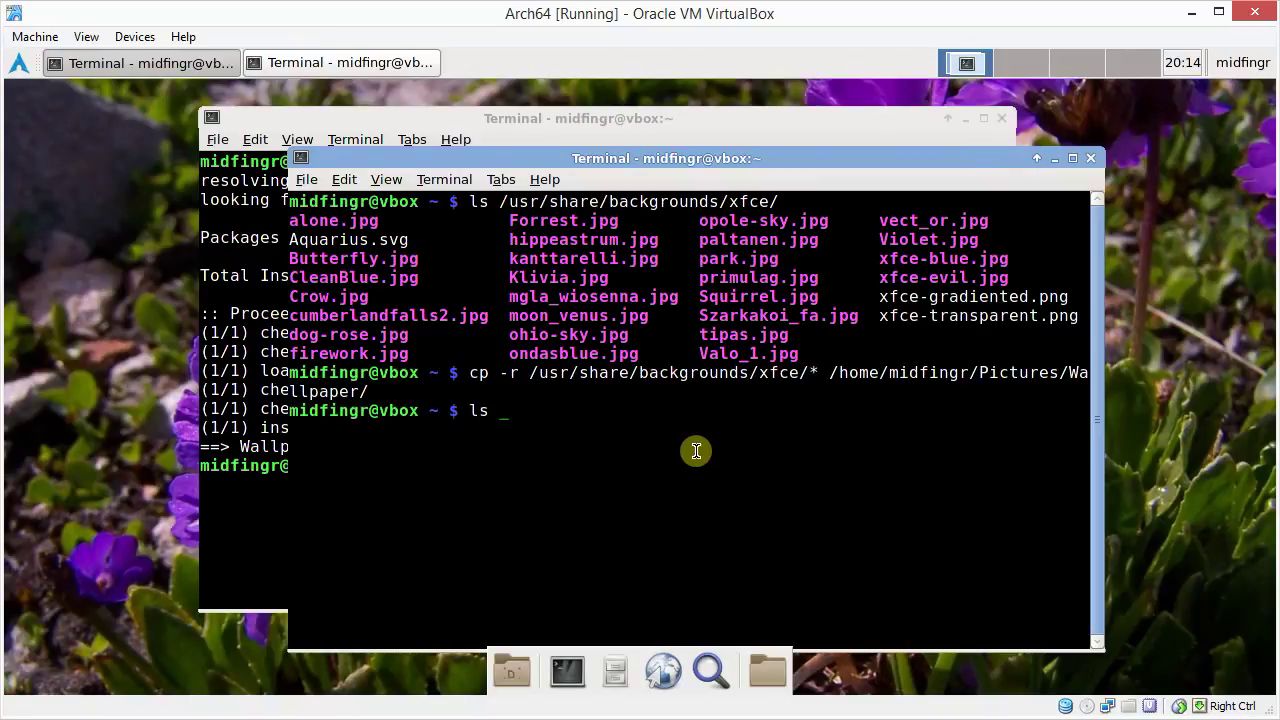
{"action": "key", "text": "ctrl+shift+v"}
{"action": "key", "text": "Return"}
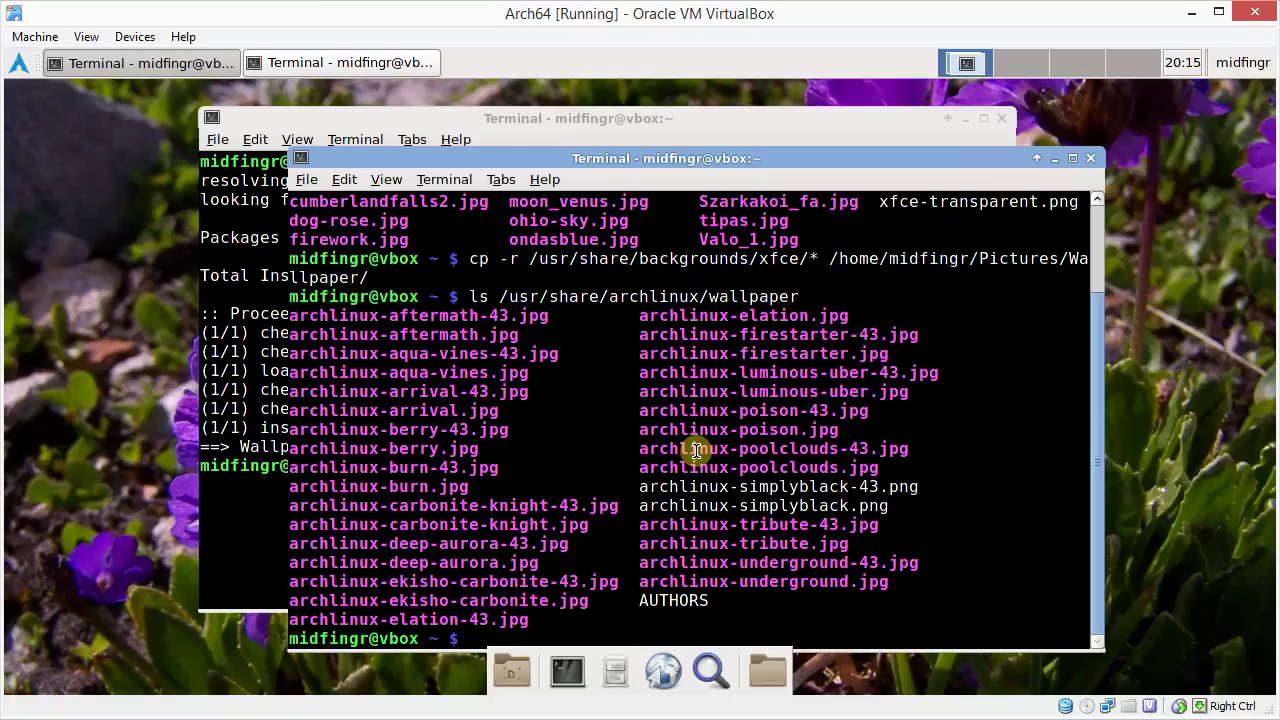
{"action": "left_click", "coordinate": [1054, 158]}
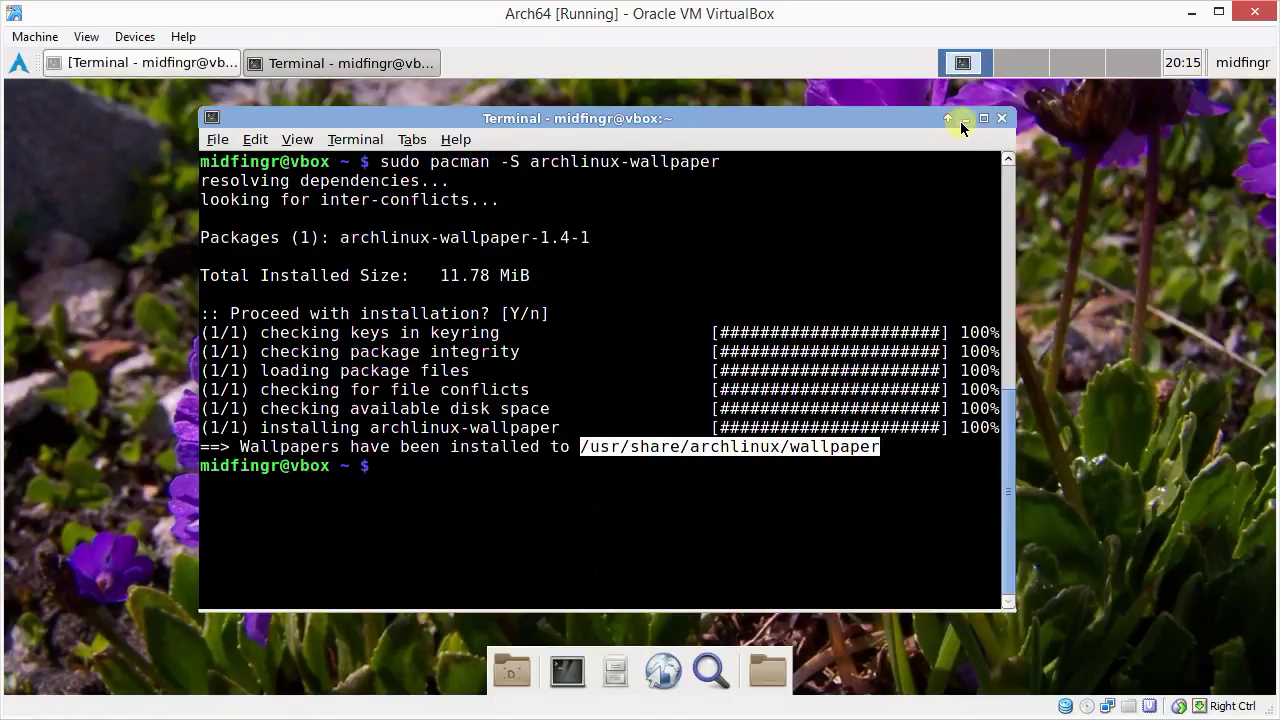
{"action": "left_click", "coordinate": [962, 121]}
Switch the desktop background to a single image, then bring up the file manager at home
{"action": "right_click", "coordinate": [639, 286]}
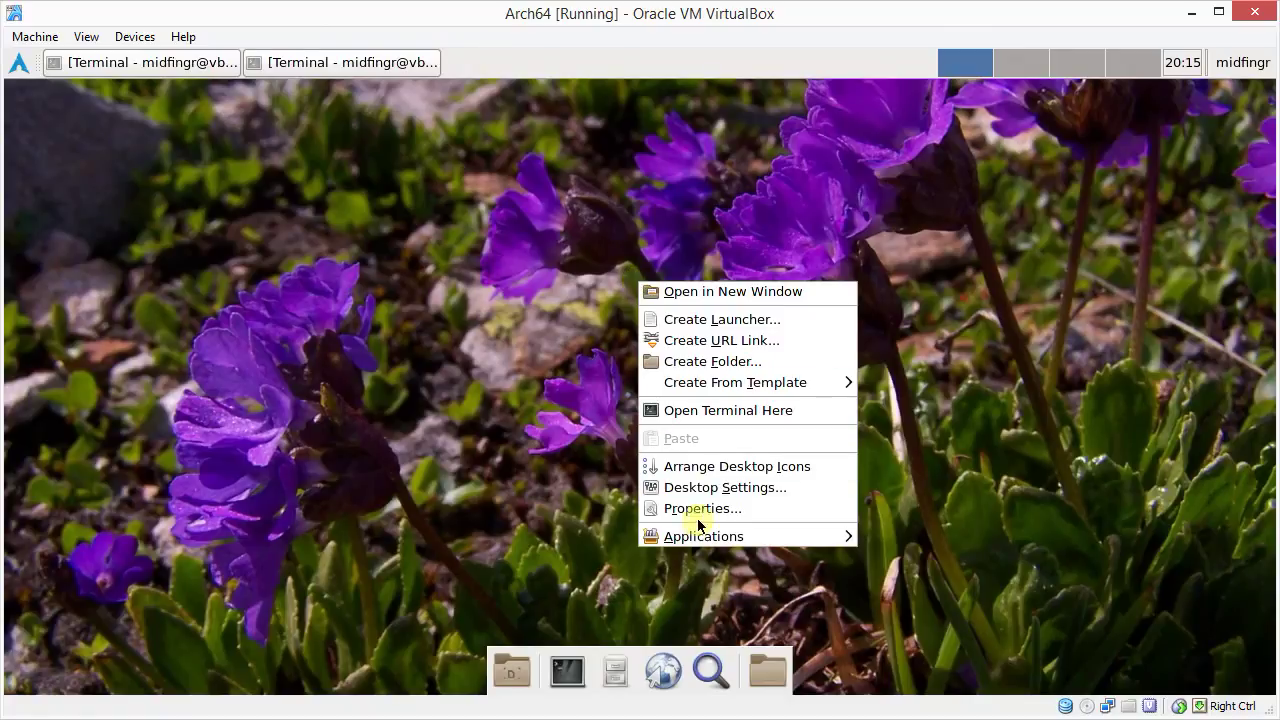
{"action": "left_click", "coordinate": [700, 487]}
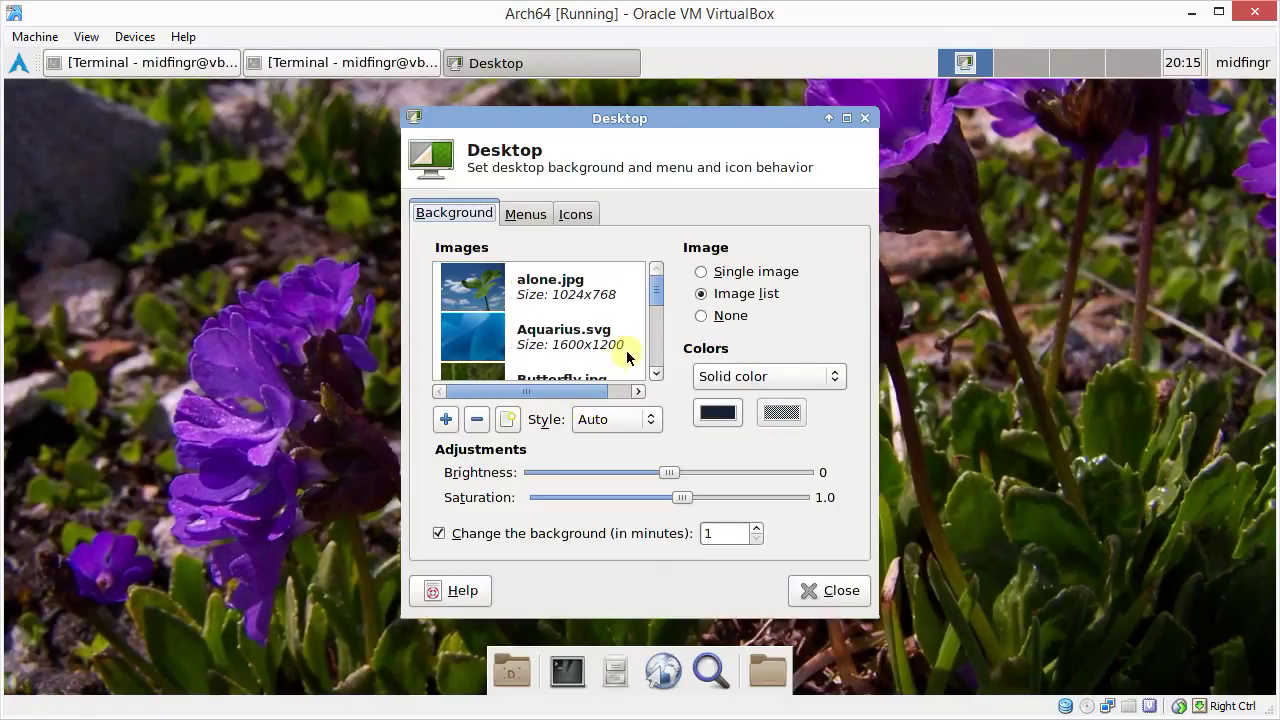
{"action": "left_click", "coordinate": [740, 271]}
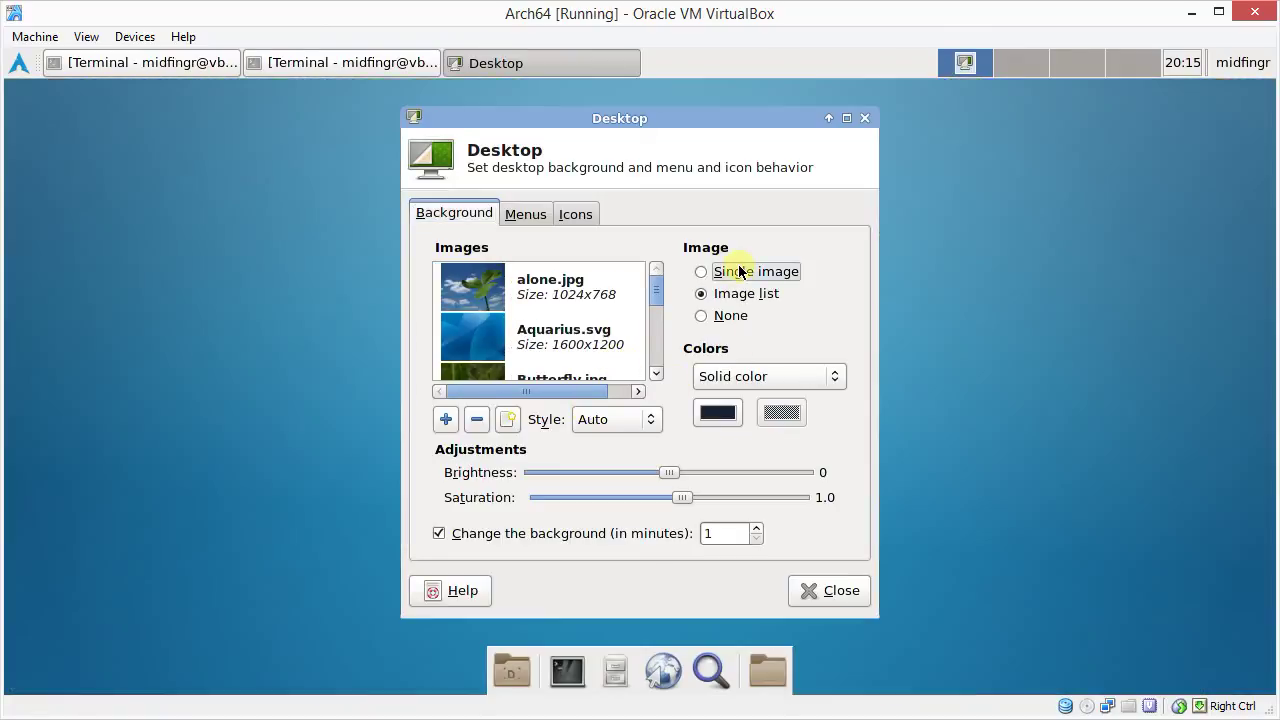
{"action": "left_click", "coordinate": [845, 592]}
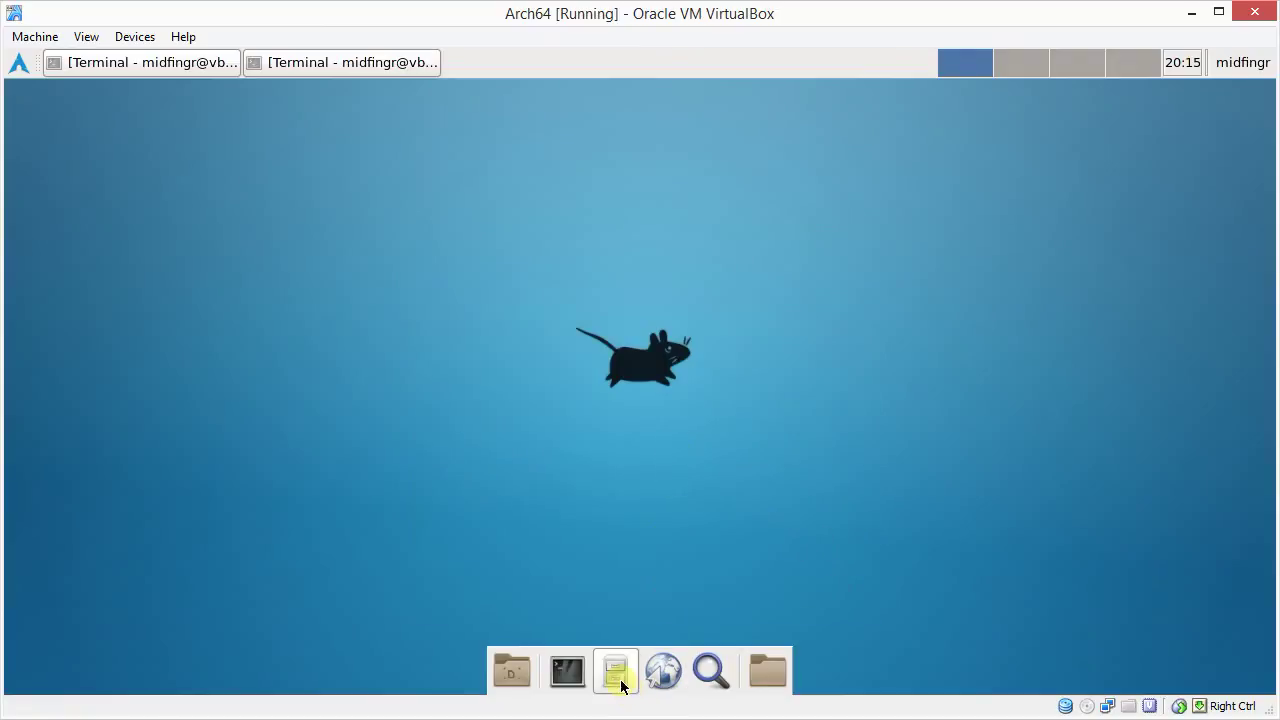
{"action": "left_click", "coordinate": [615, 671]}
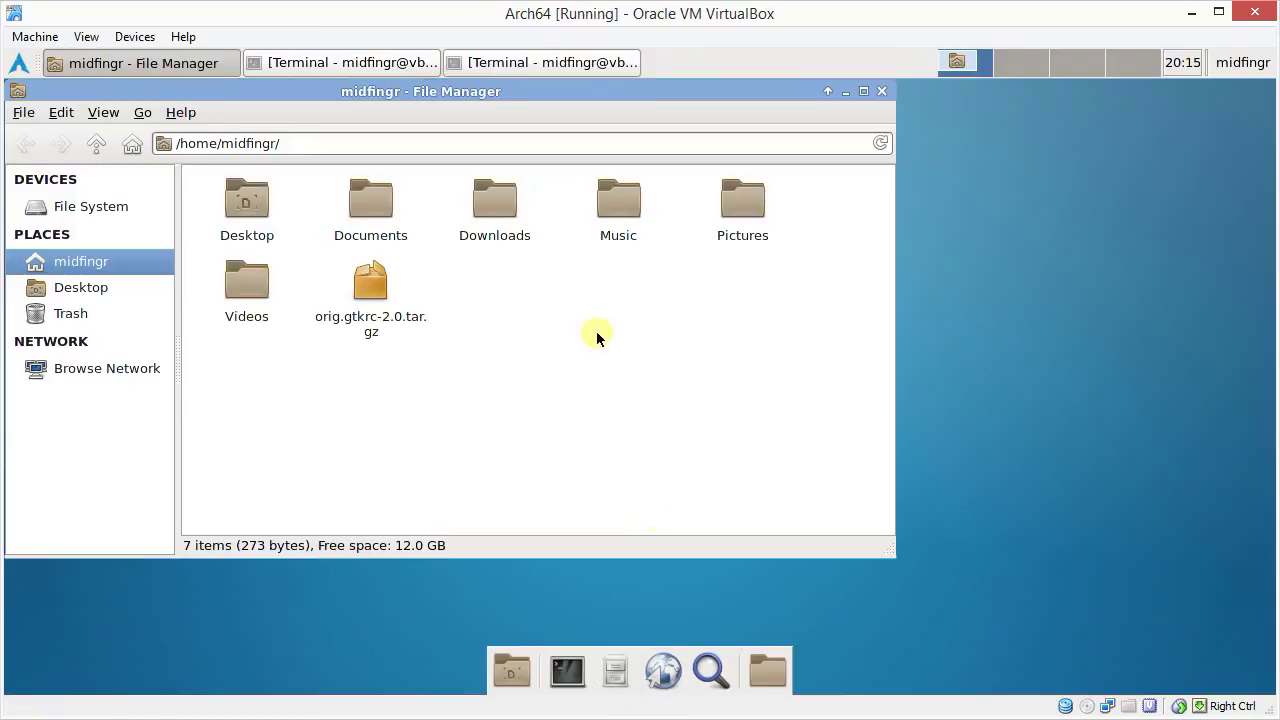
Permanently delete all 30 images in Pictures/Wallpaper, leaving the folder empty
{"action": "double_click", "coordinate": [740, 200]}
{"action": "double_click", "coordinate": [260, 213]}
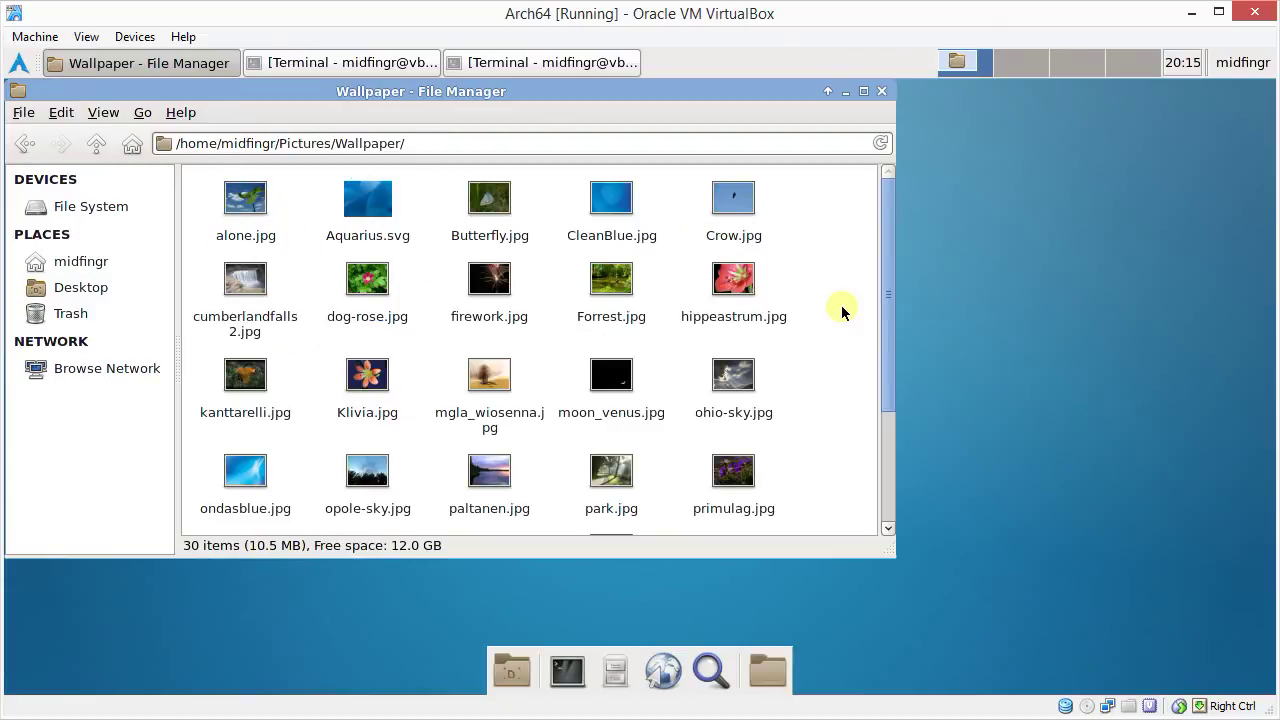
{"action": "key", "text": "ctrl+a"}
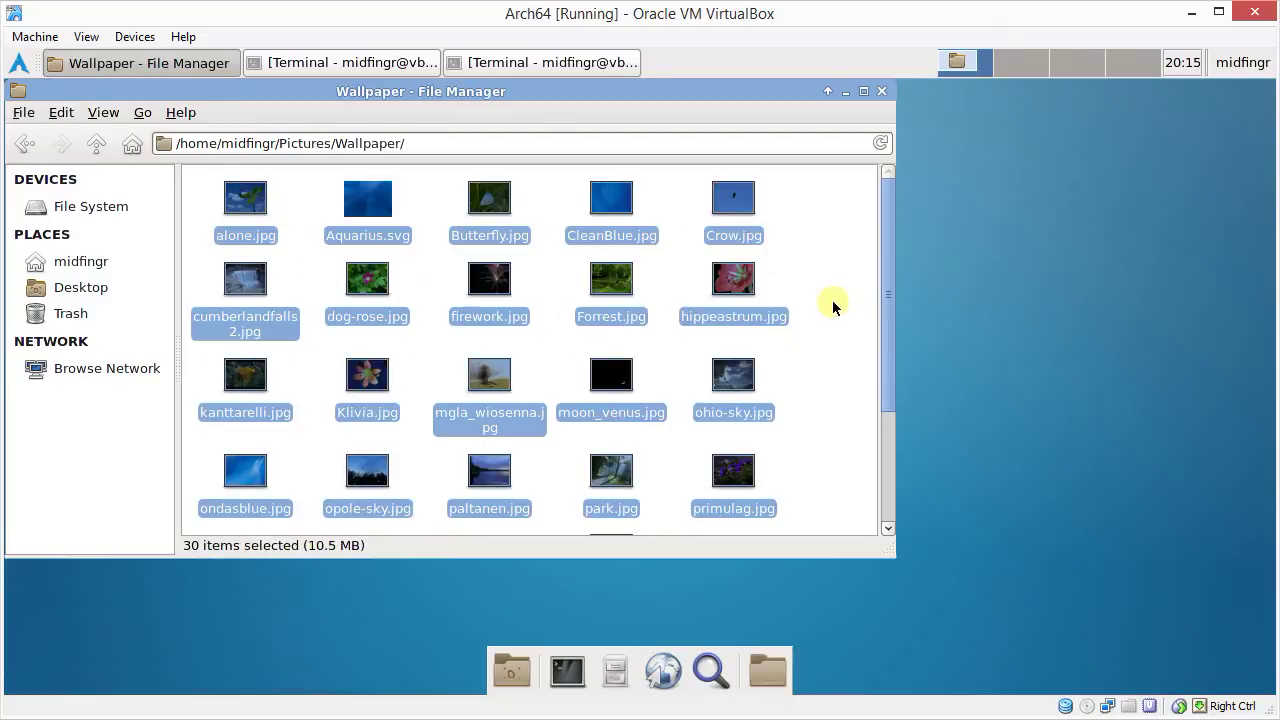
{"action": "key", "text": "shift+Delete"}
{"action": "key", "text": "Return"}
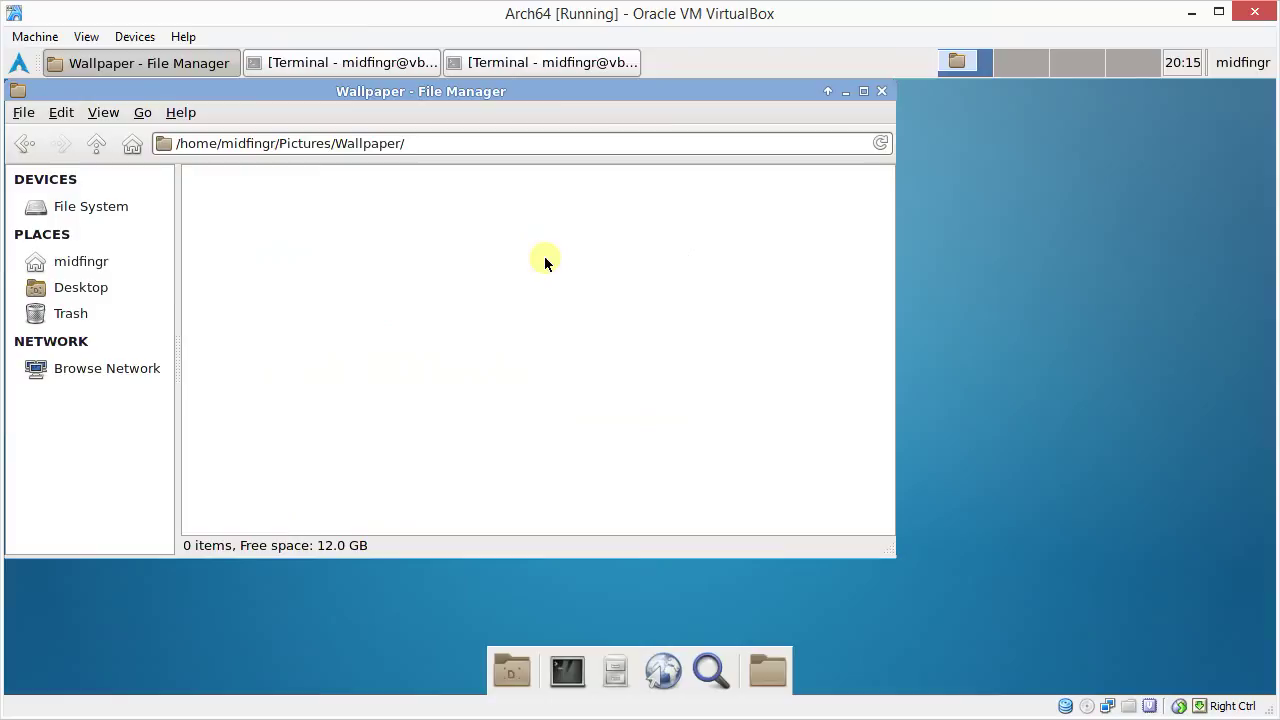
{"action": "left_click", "coordinate": [443, 145]}
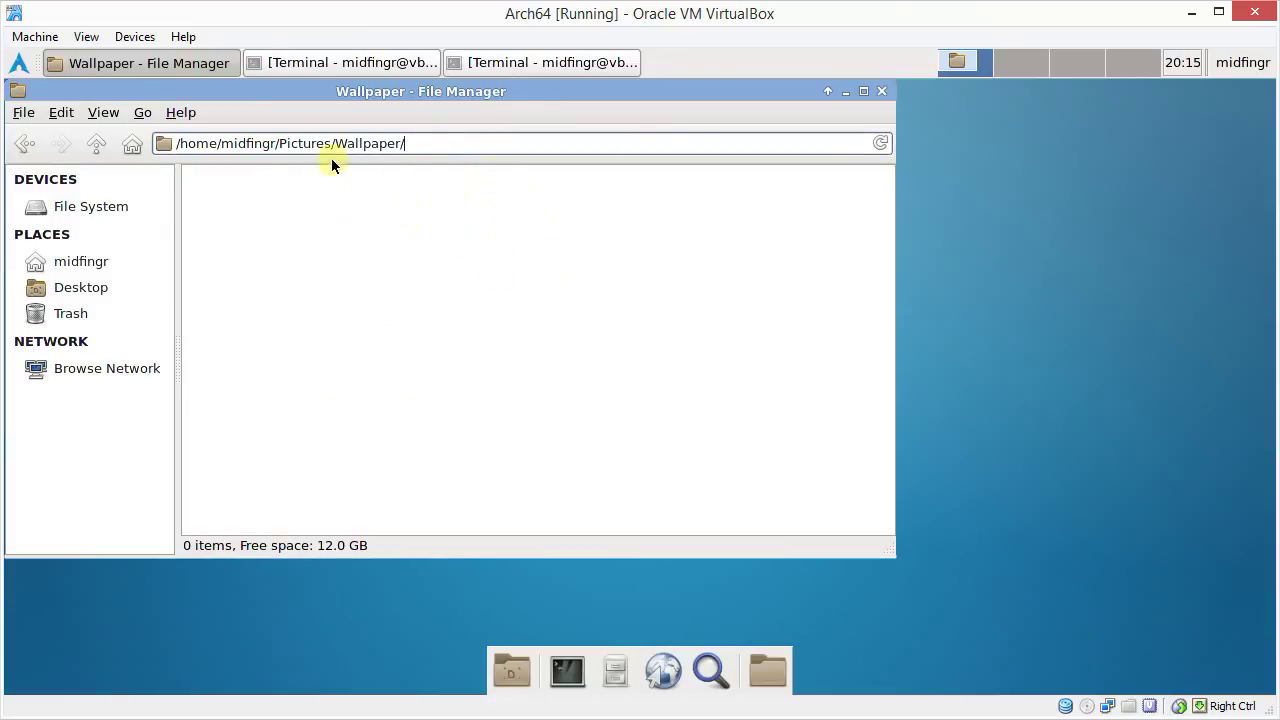
Close the install terminal and start a cp -r command with /usr/share/archlinux/wallpaper/* as source
{"action": "left_click", "coordinate": [530, 62]}
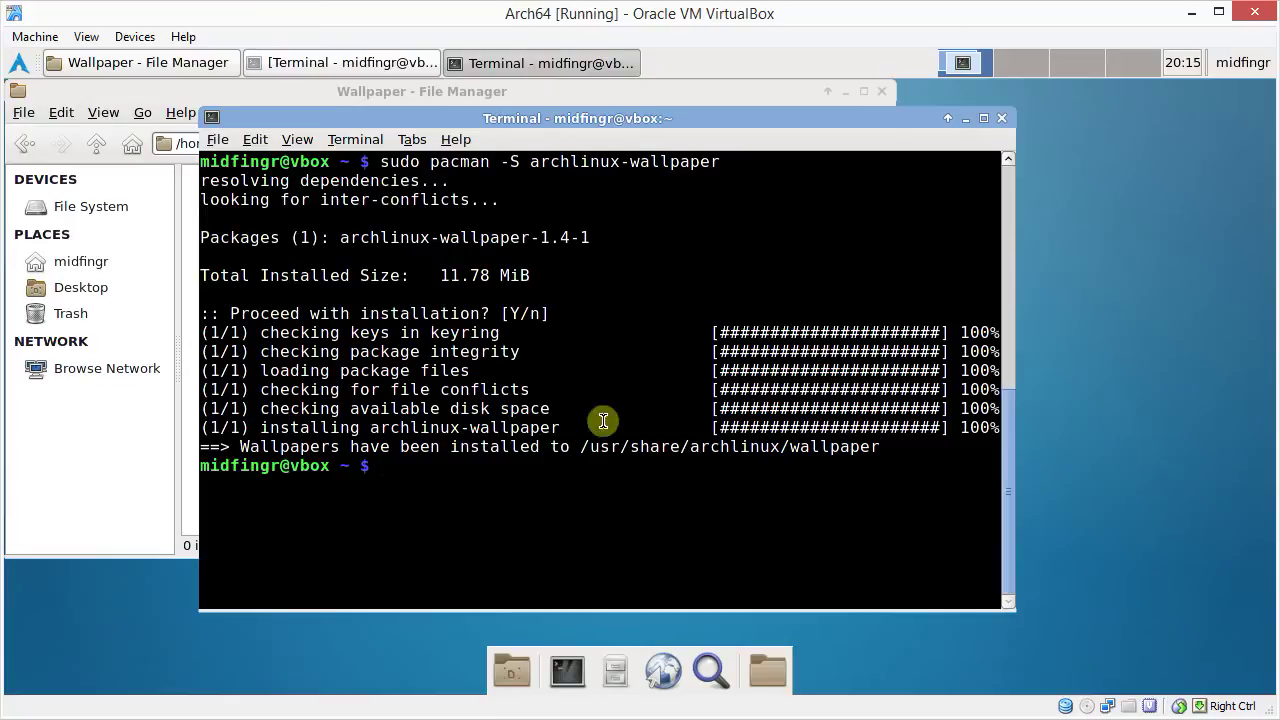
{"action": "left_click", "coordinate": [1001, 118]}
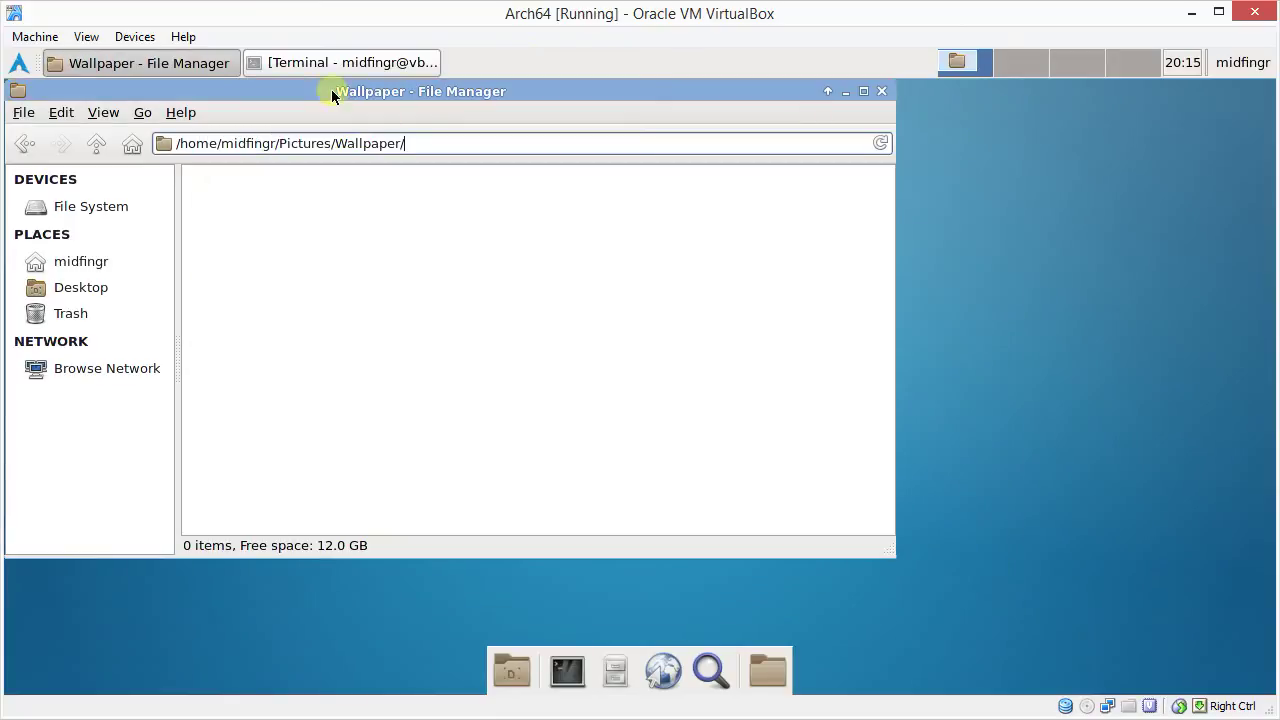
{"action": "left_click", "coordinate": [331, 60]}
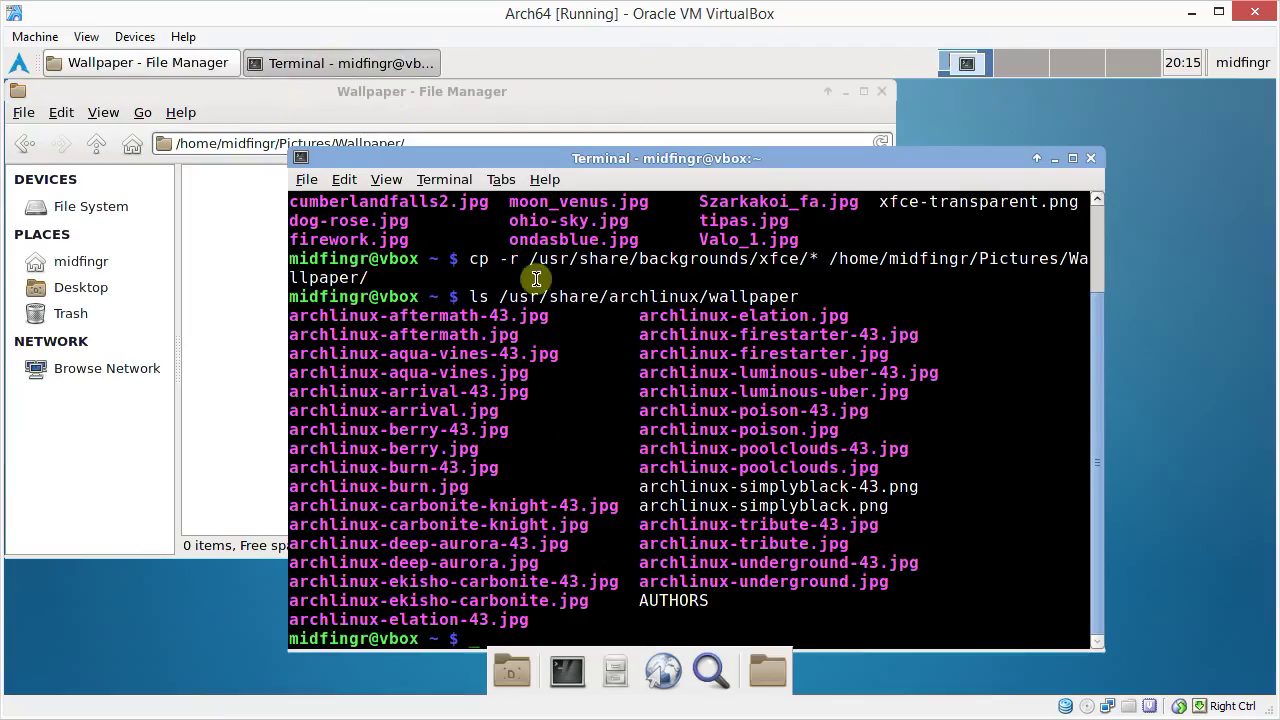
{"action": "left_click_drag", "start_coordinate": [501, 295], "coordinate": [800, 296]}
{"action": "right_click", "coordinate": [786, 295]}
{"action": "left_click", "coordinate": [822, 344]}
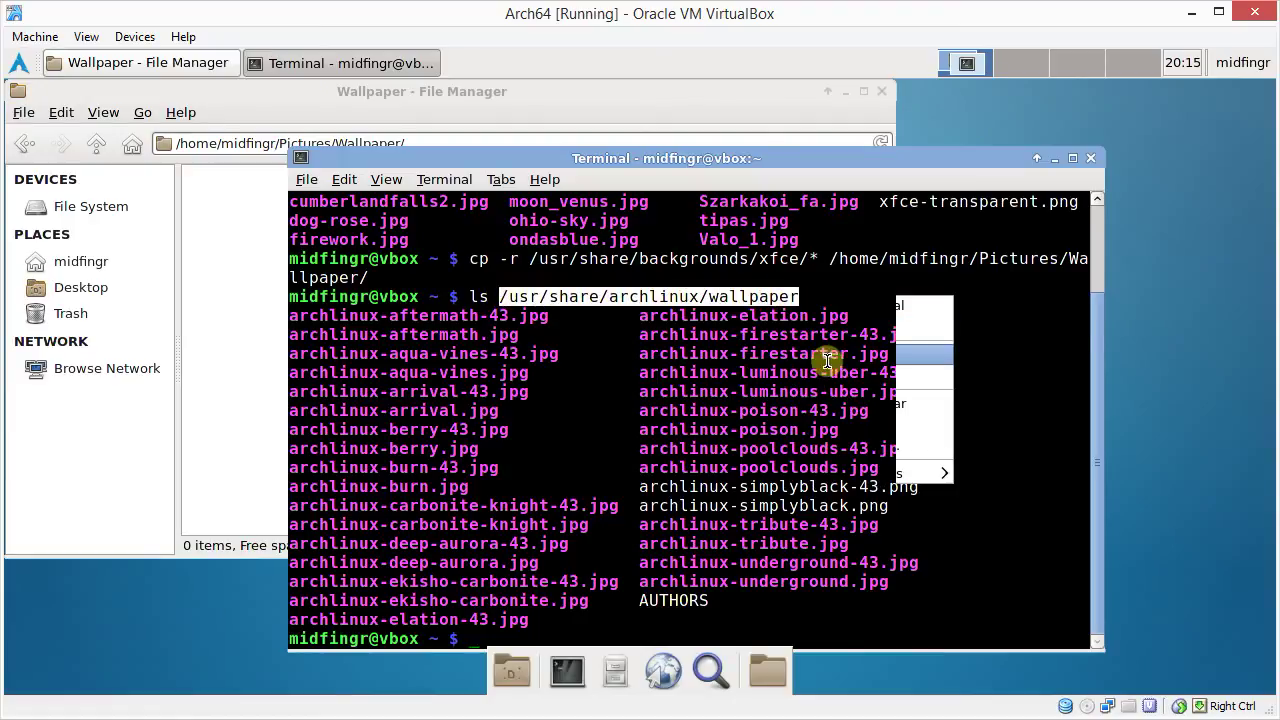
{"action": "key", "text": "ctrl+l"}
{"action": "type", "text": "cp -r"}
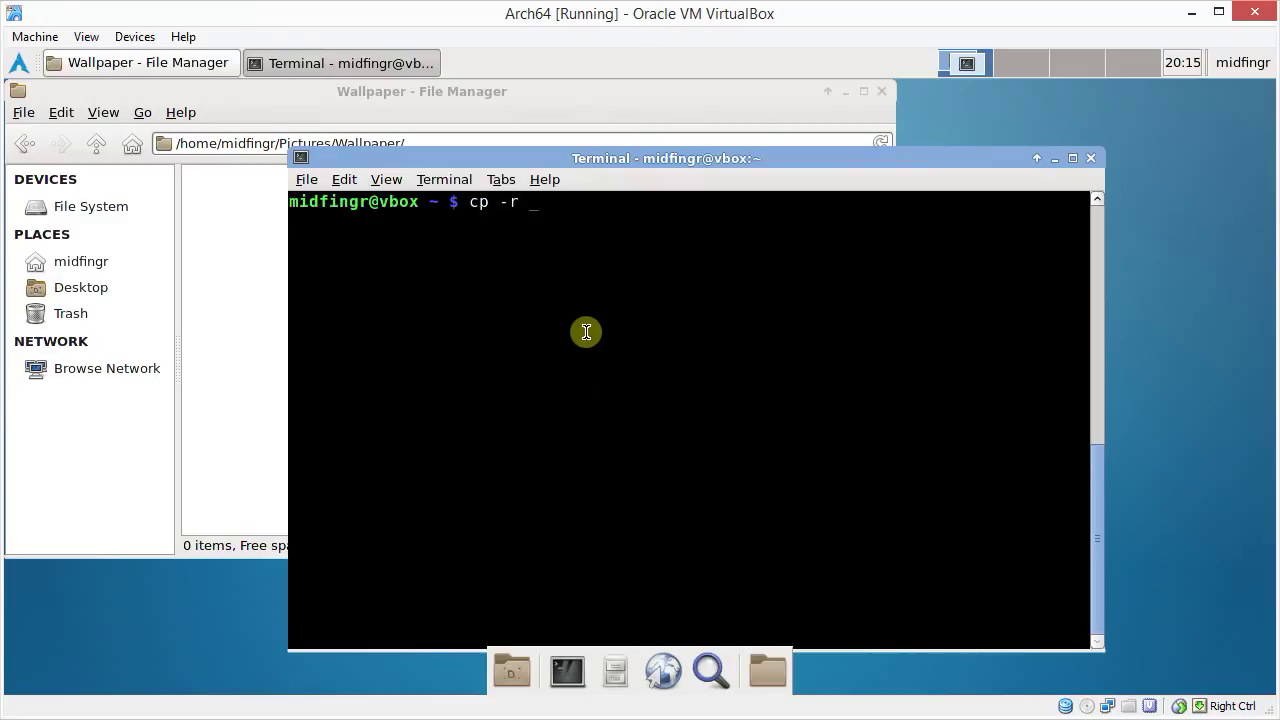
{"action": "right_click", "coordinate": [586, 332]}
{"action": "left_click", "coordinate": [611, 389]}
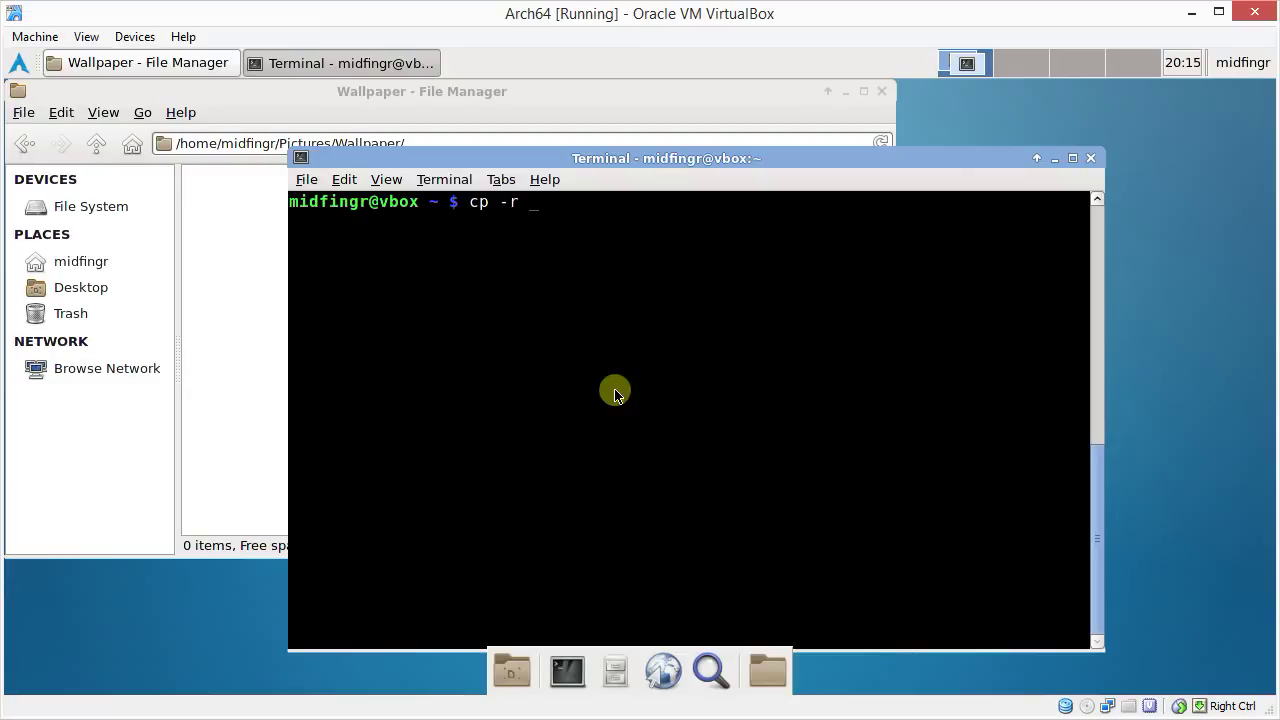
{"action": "right_click", "coordinate": [620, 280]}
{"action": "left_click", "coordinate": [660, 358]}
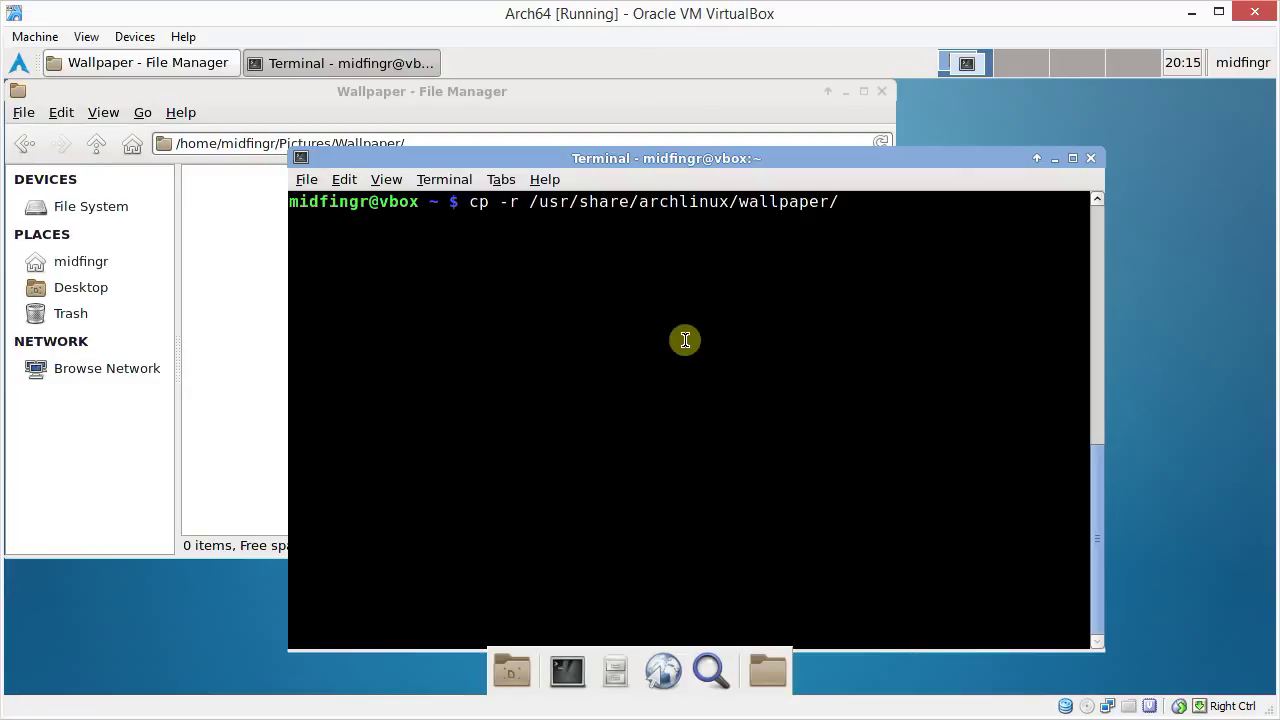
Add /home/midfingr/Pictures/Wallpaper/ as destination and run the copy, giving the folder 33 items
{"action": "left_click", "coordinate": [510, 143]}
{"action": "triple_click", "coordinate": [440, 143]}
{"action": "right_click", "coordinate": [348, 140]}
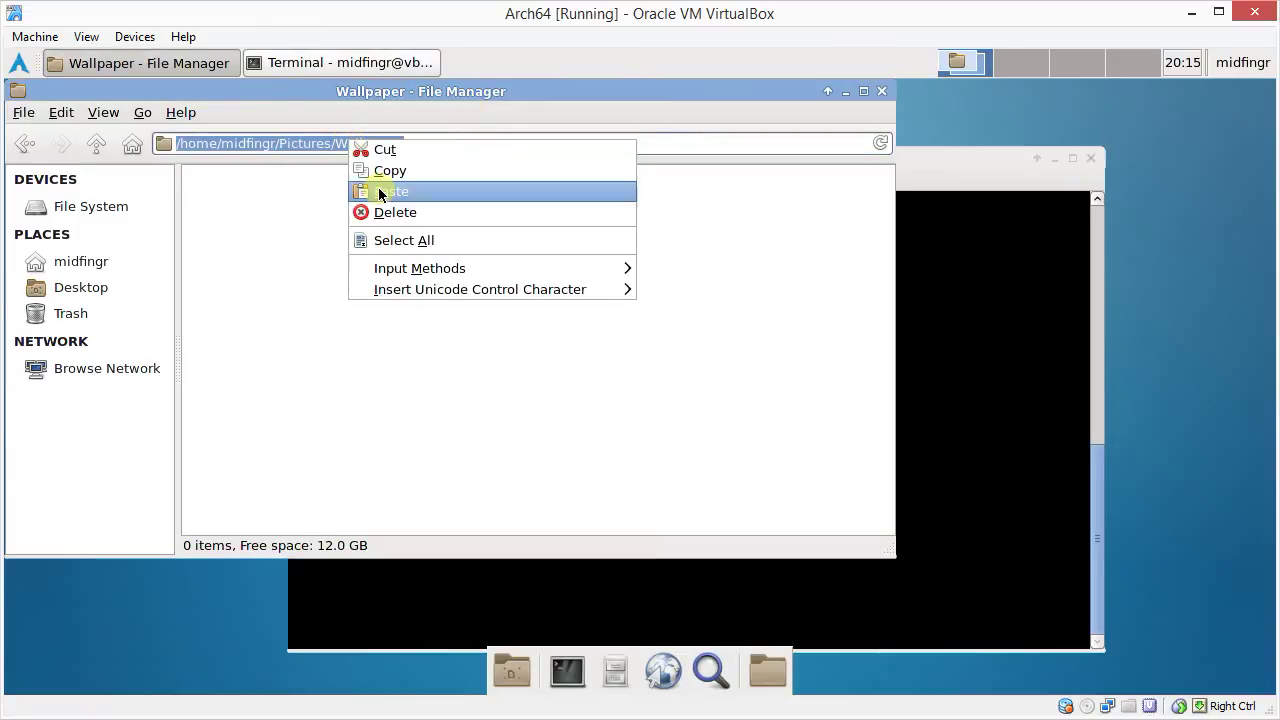
{"action": "left_click", "coordinate": [381, 172]}
{"action": "right_click", "coordinate": [920, 277]}
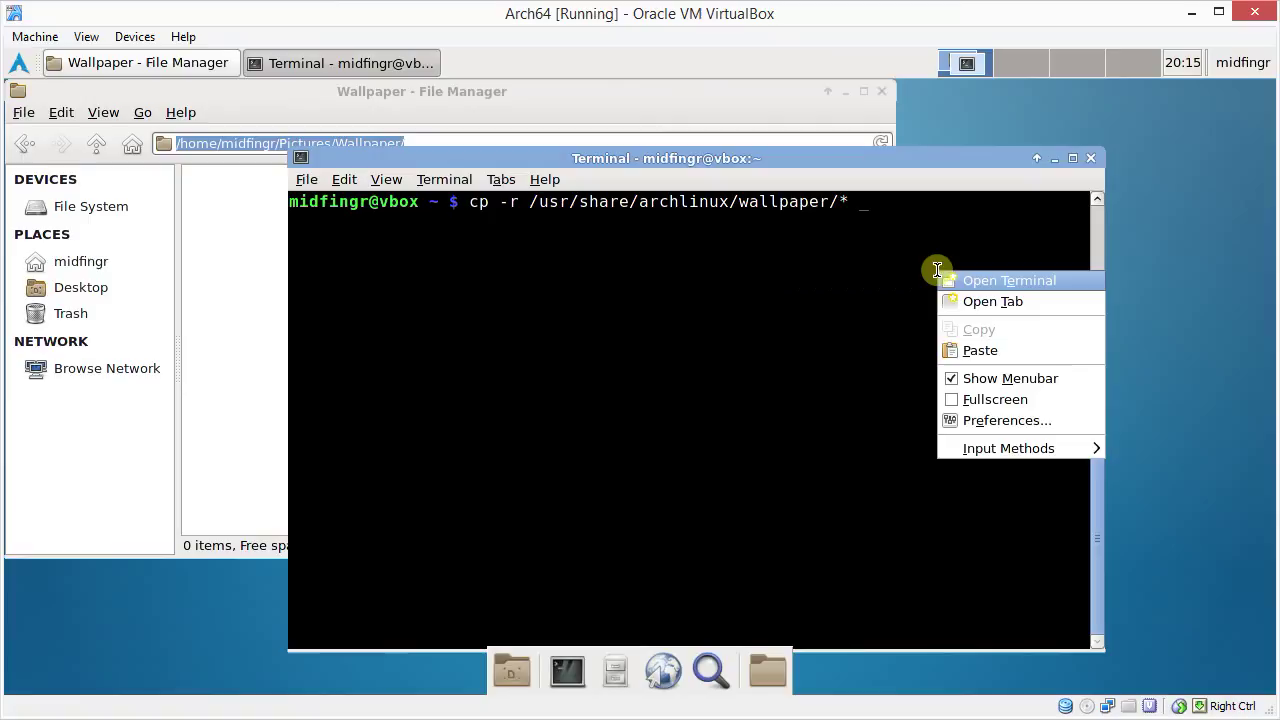
{"action": "left_click", "coordinate": [971, 349]}
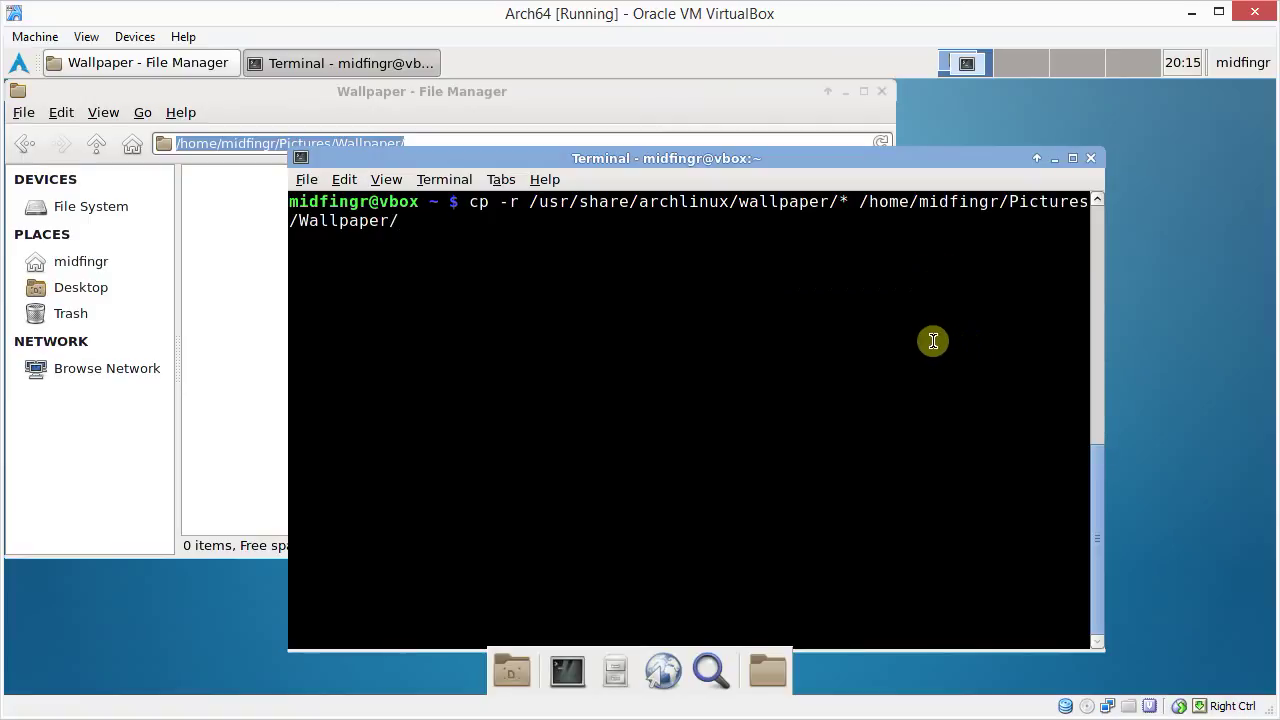
{"action": "key", "text": "Return"}
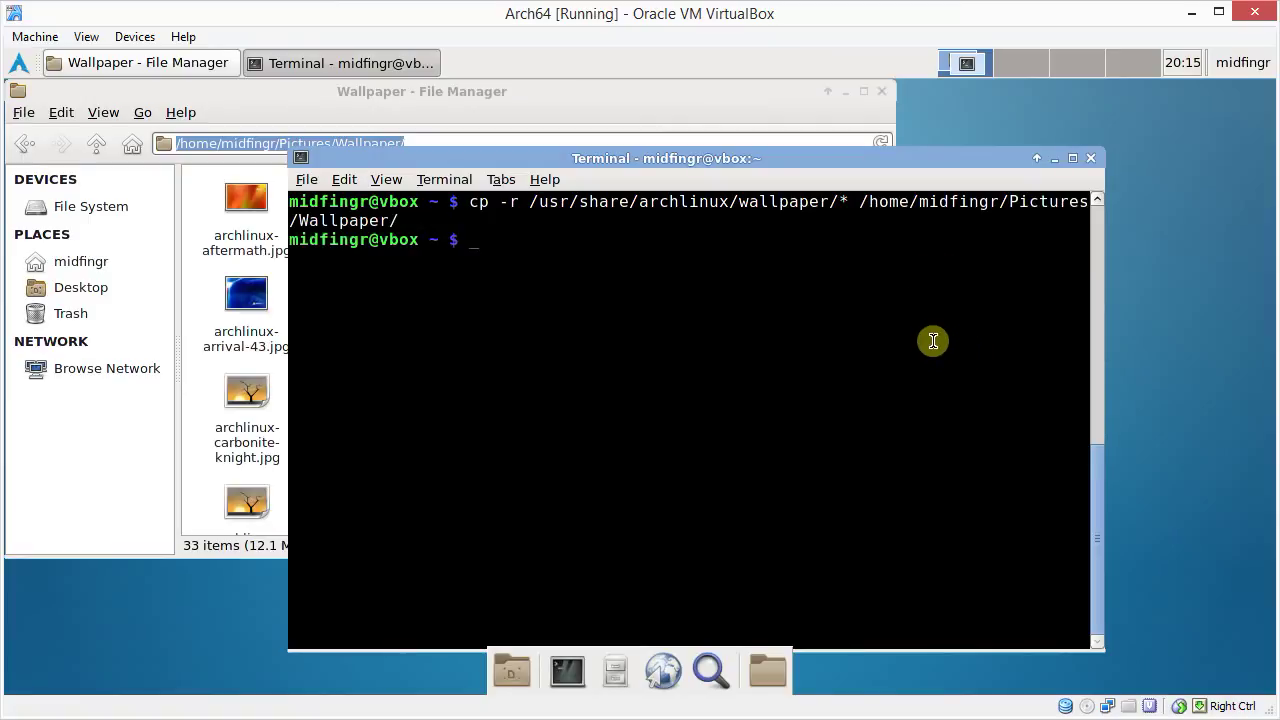
Close the terminal and file manager, then reopen the file manager at the home folder
{"action": "left_click", "coordinate": [1090, 159]}
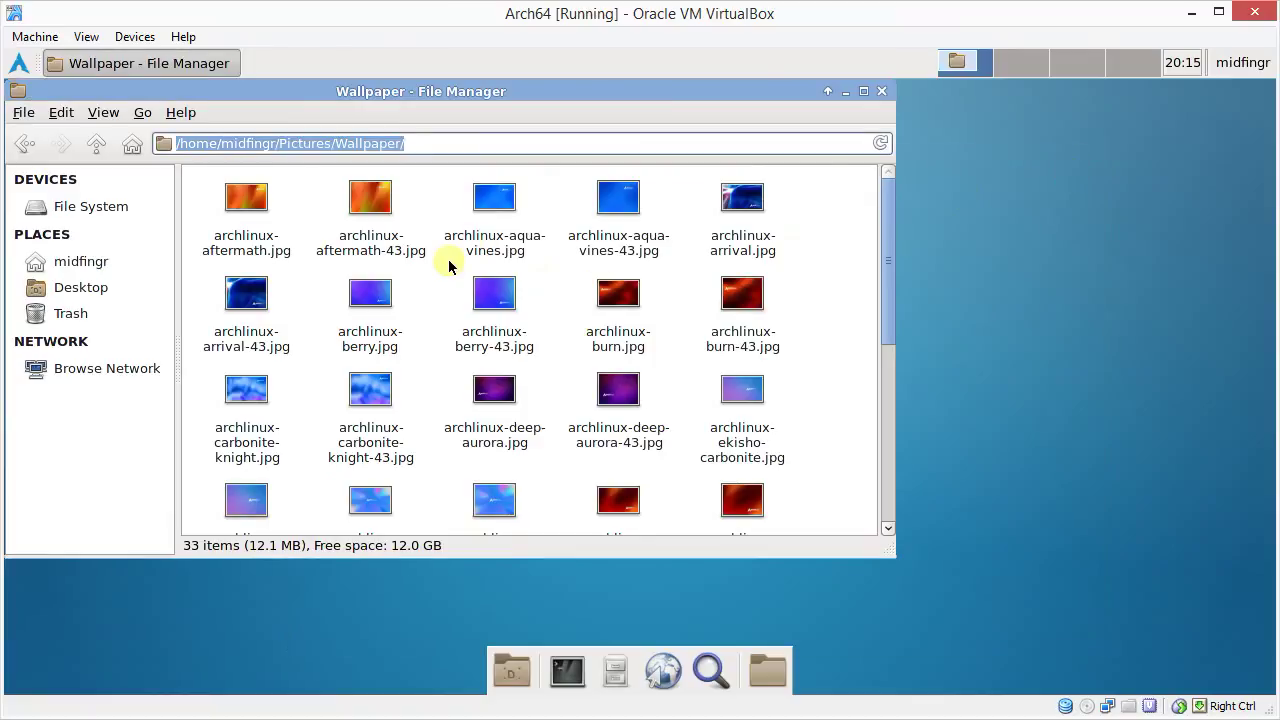
{"action": "left_click", "coordinate": [882, 92]}
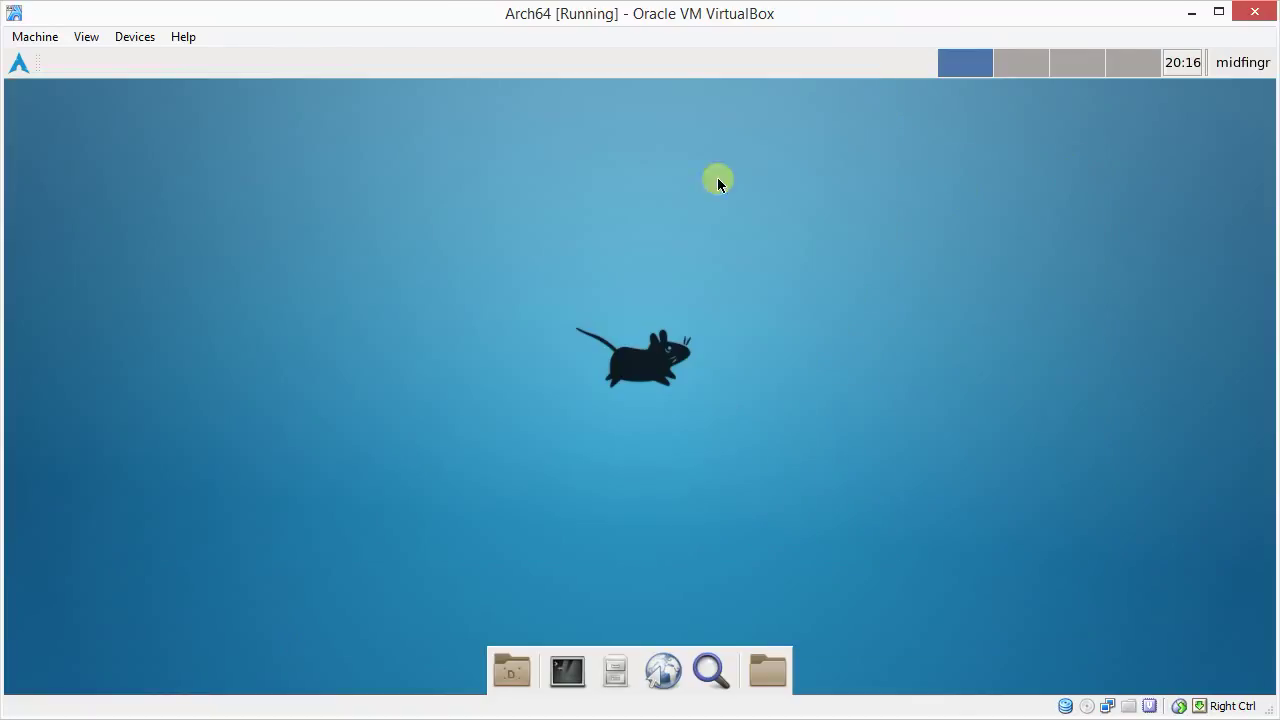
{"action": "right_click", "coordinate": [514, 261]}
{"action": "left_click", "coordinate": [363, 191]}
{"action": "left_click", "coordinate": [615, 672]}
Navigate to the hidden ~/.config/xfce4/desktop folder
{"action": "left_click", "coordinate": [380, 142]}
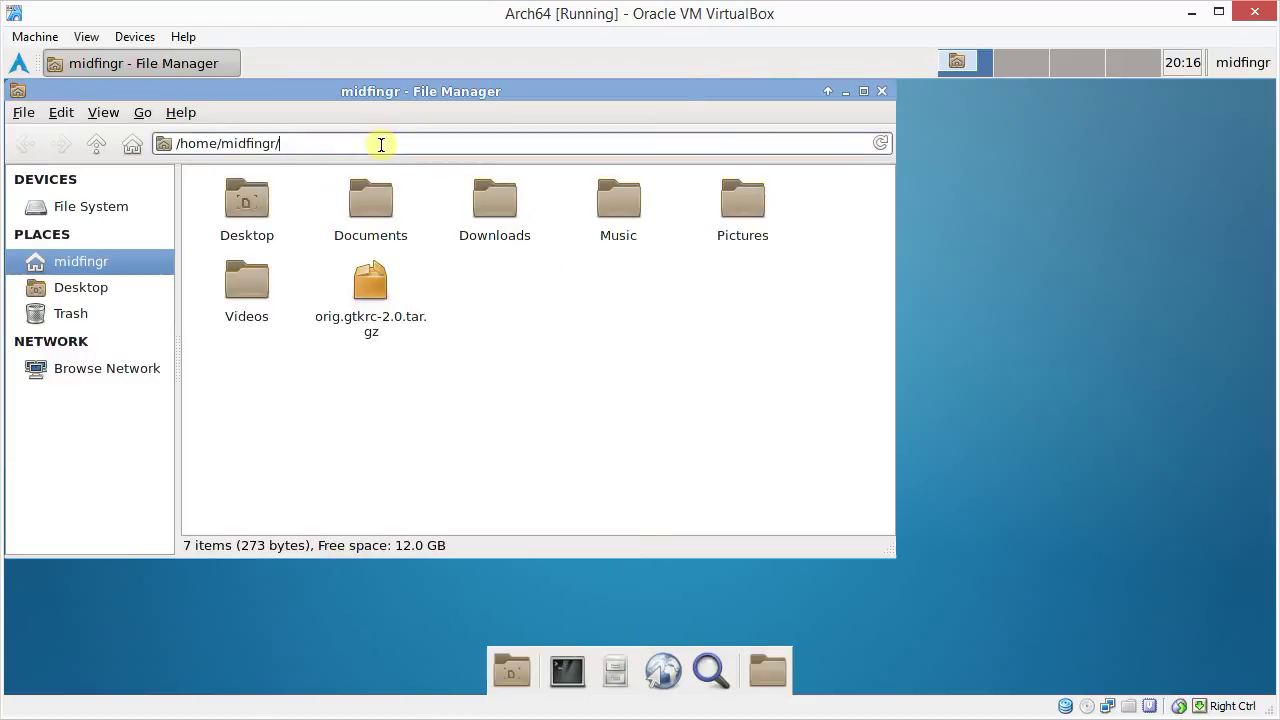
{"action": "type", "text": ".config/"}
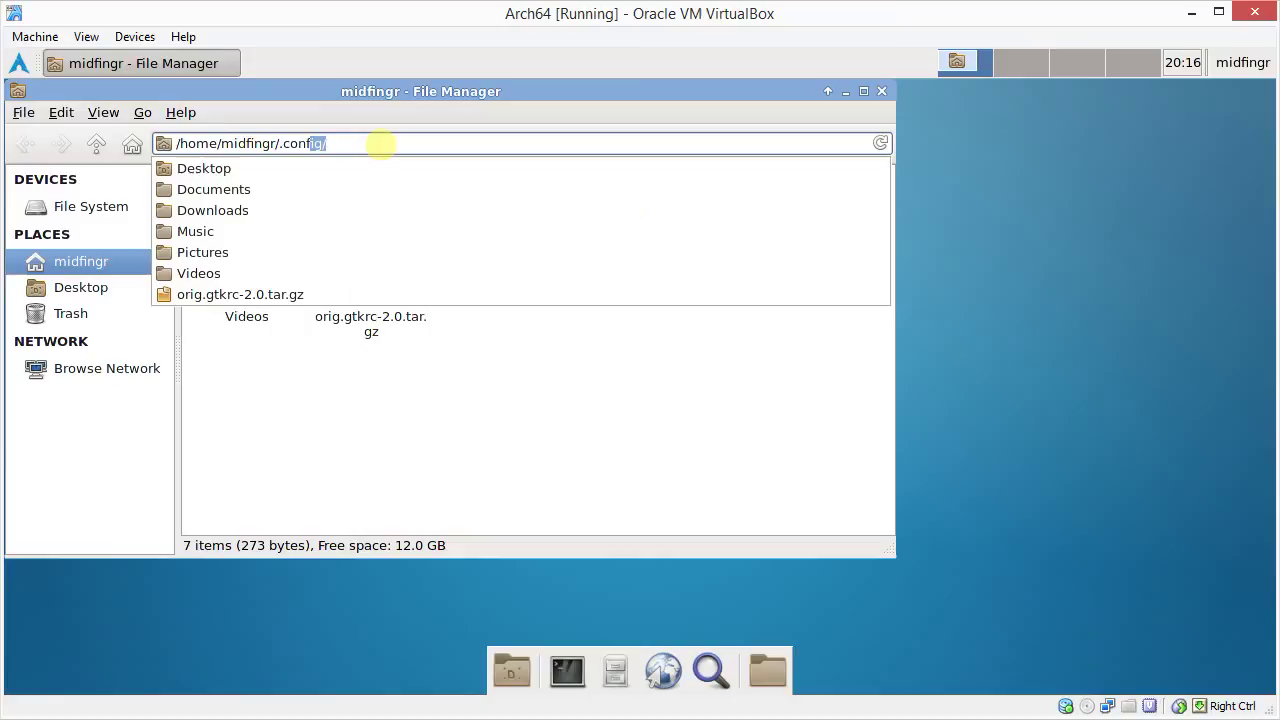
{"action": "key", "text": "Return"}
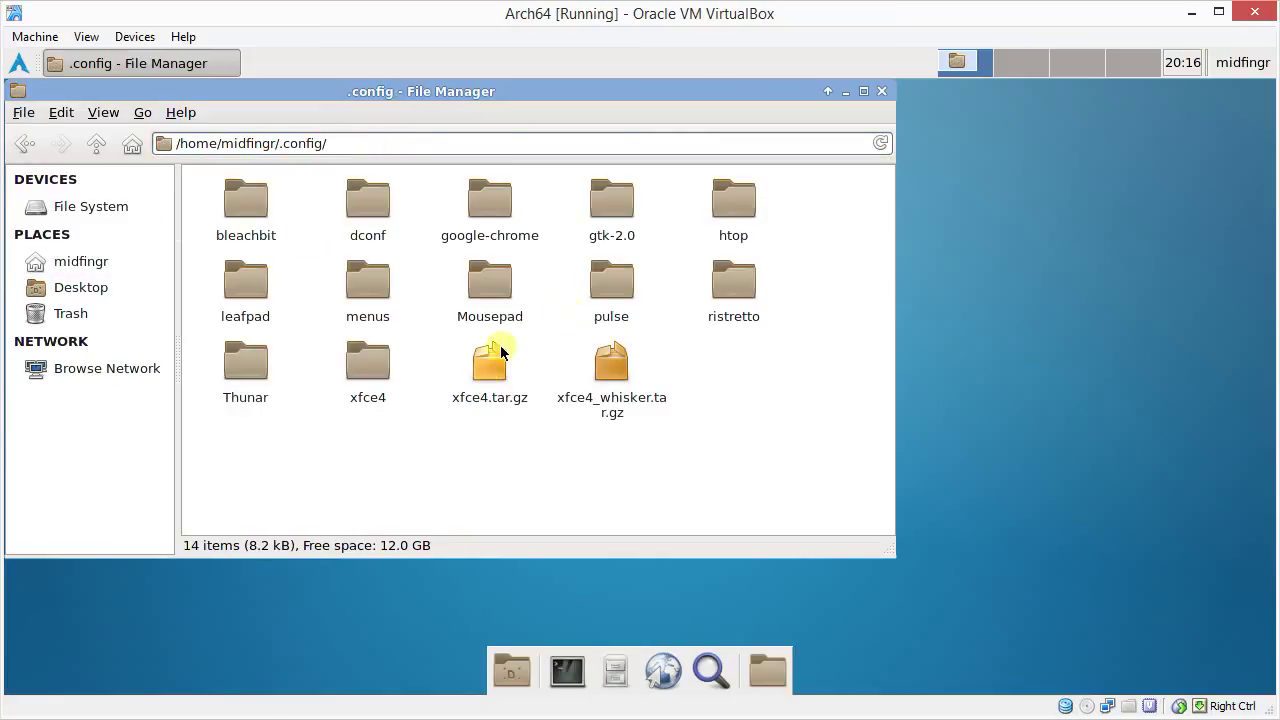
{"action": "double_click", "coordinate": [372, 373]}
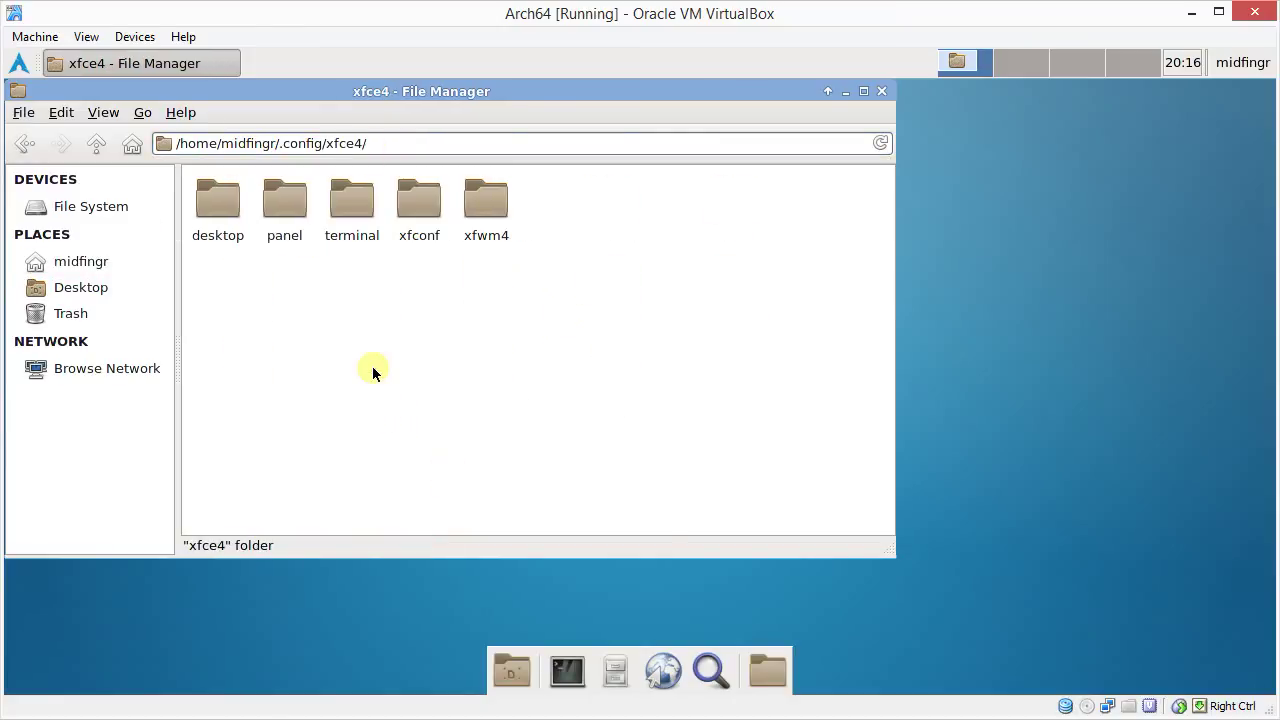
{"action": "key", "text": "alt+Left"}
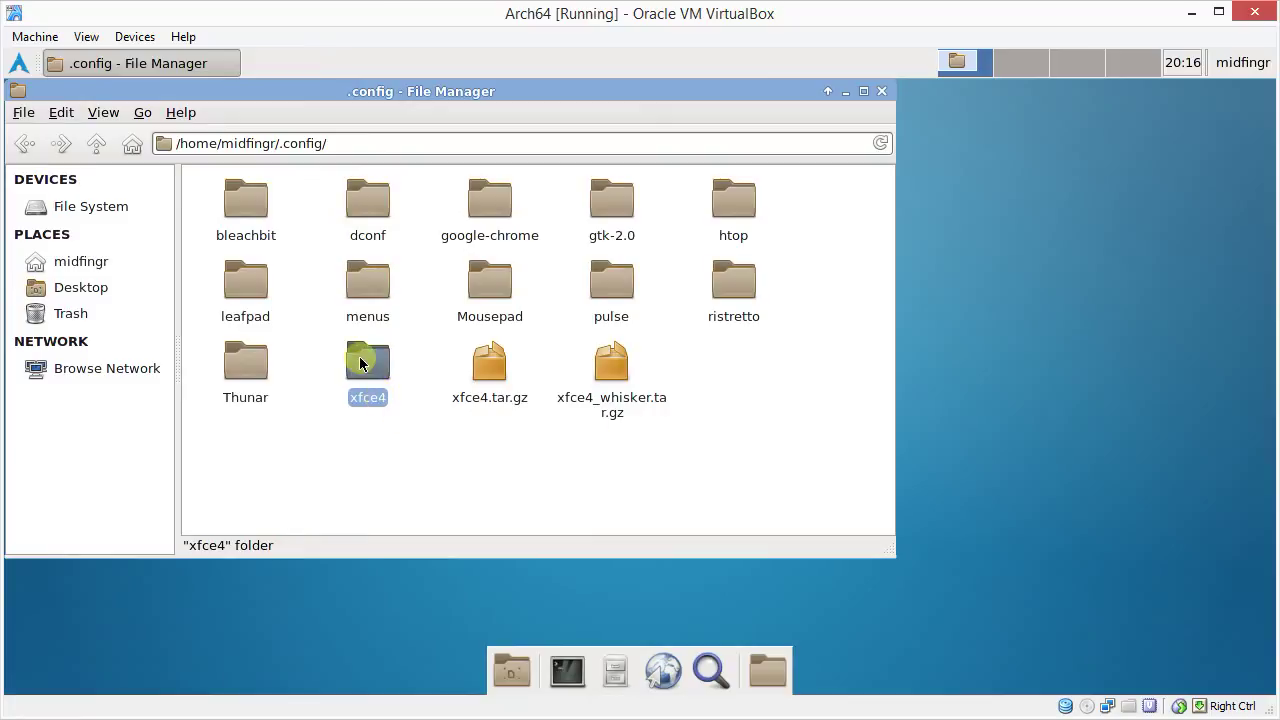
{"action": "double_click", "coordinate": [366, 360]}
{"action": "double_click", "coordinate": [214, 206]}
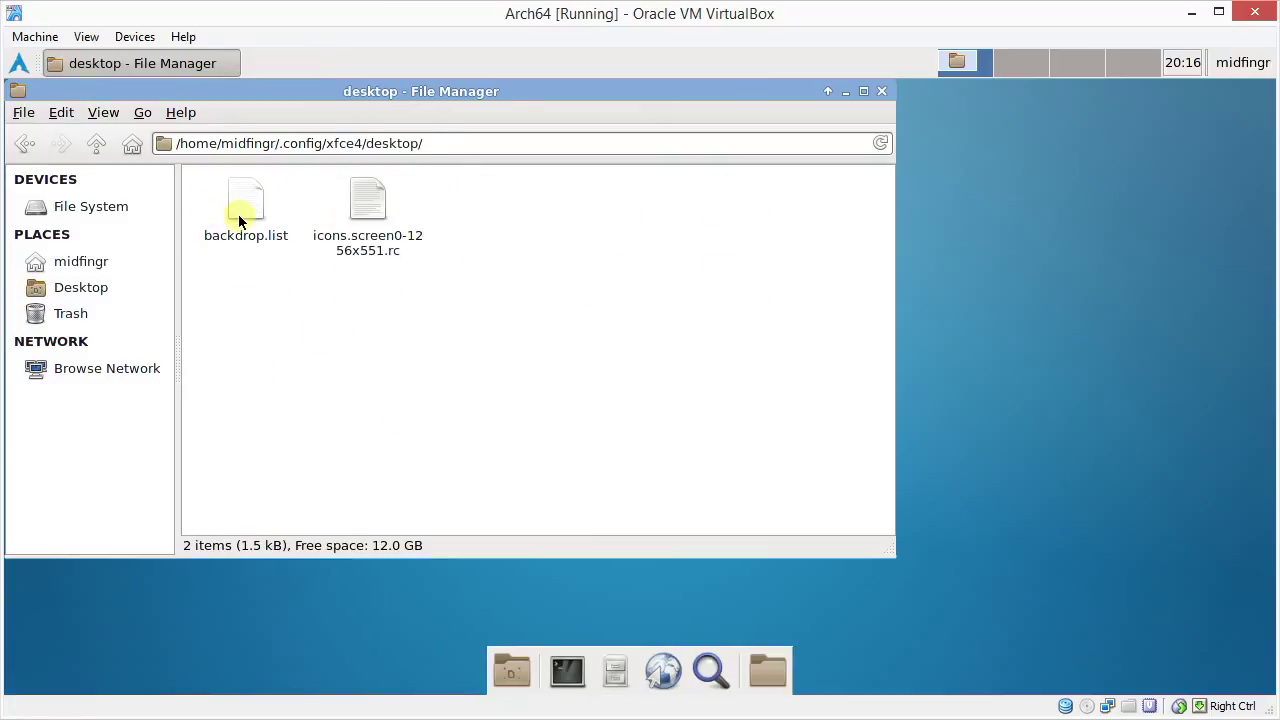
Open backdrop.list in an editor to check its contents, then close it
{"action": "left_click", "coordinate": [240, 212]}
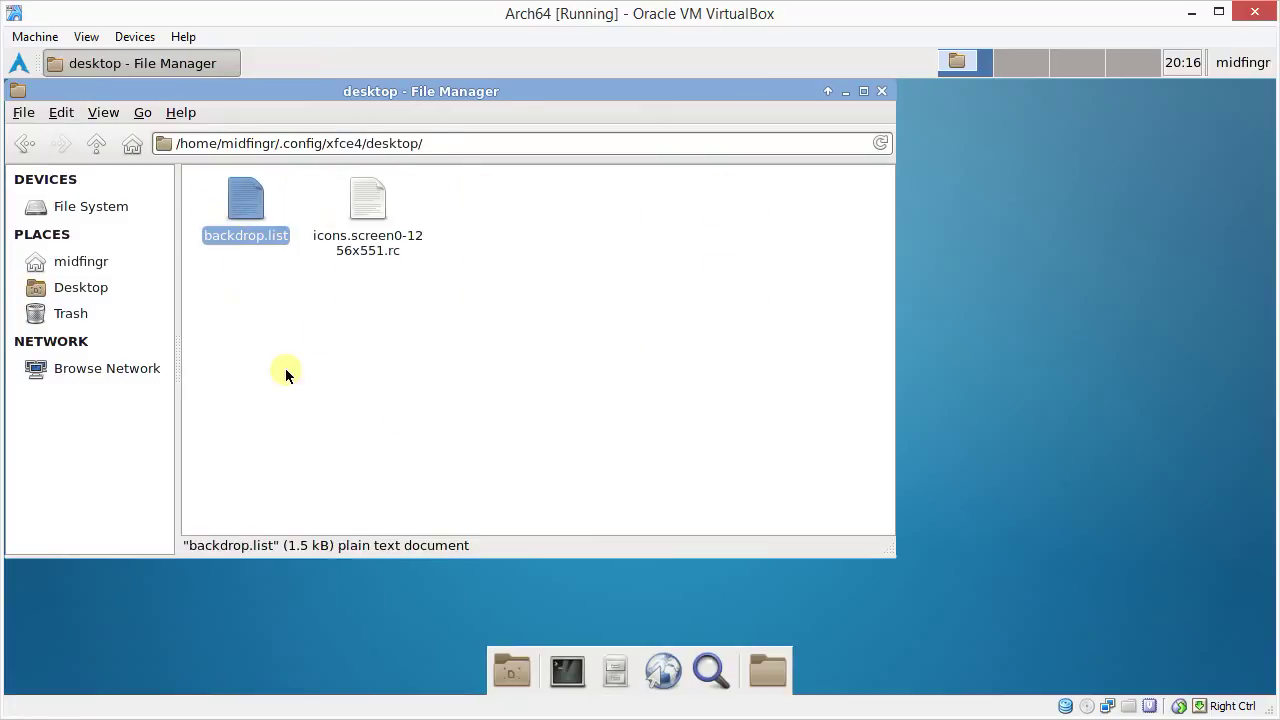
{"action": "left_click", "coordinate": [274, 277]}
{"action": "left_click", "coordinate": [251, 216]}
{"action": "double_click", "coordinate": [251, 216]}
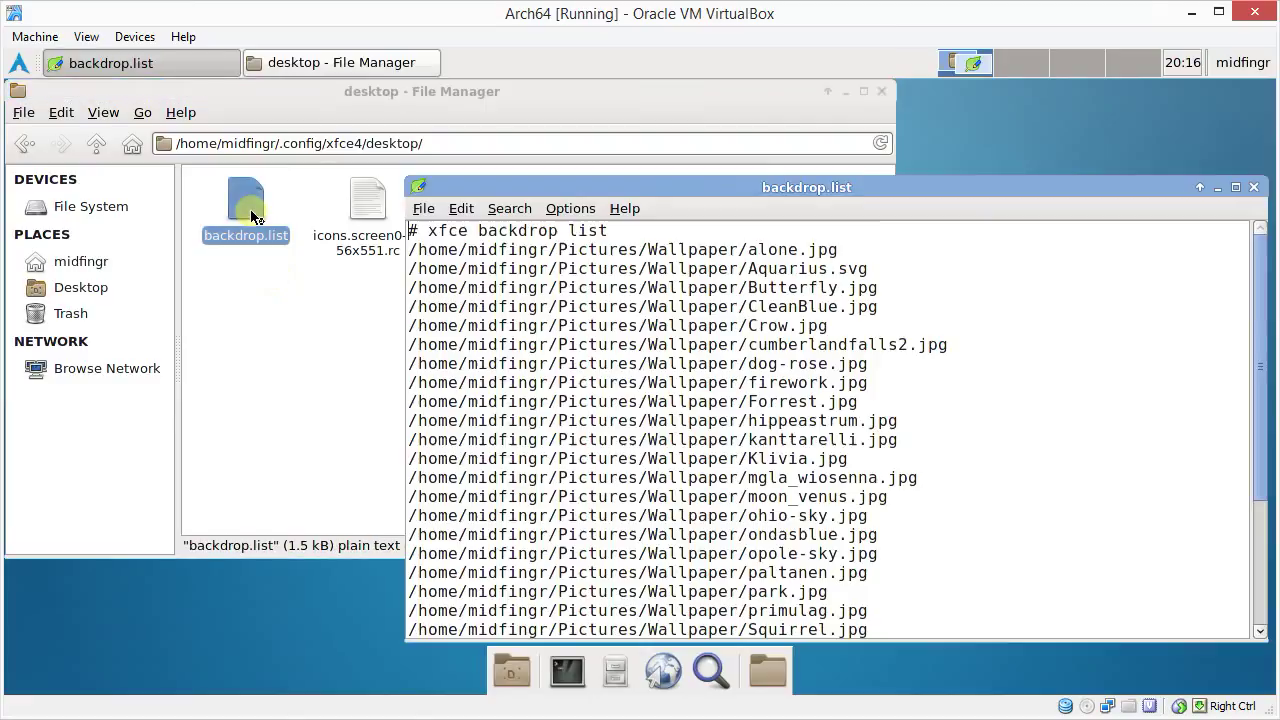
{"action": "mouse_move", "coordinate": [719, 194]}
{"action": "left_mouse_down"}
{"action": "mouse_move", "coordinate": [523, 146]}
{"action": "mouse_move", "coordinate": [532, 166]}
{"action": "left_mouse_up"}
{"action": "left_click", "coordinate": [1067, 160]}
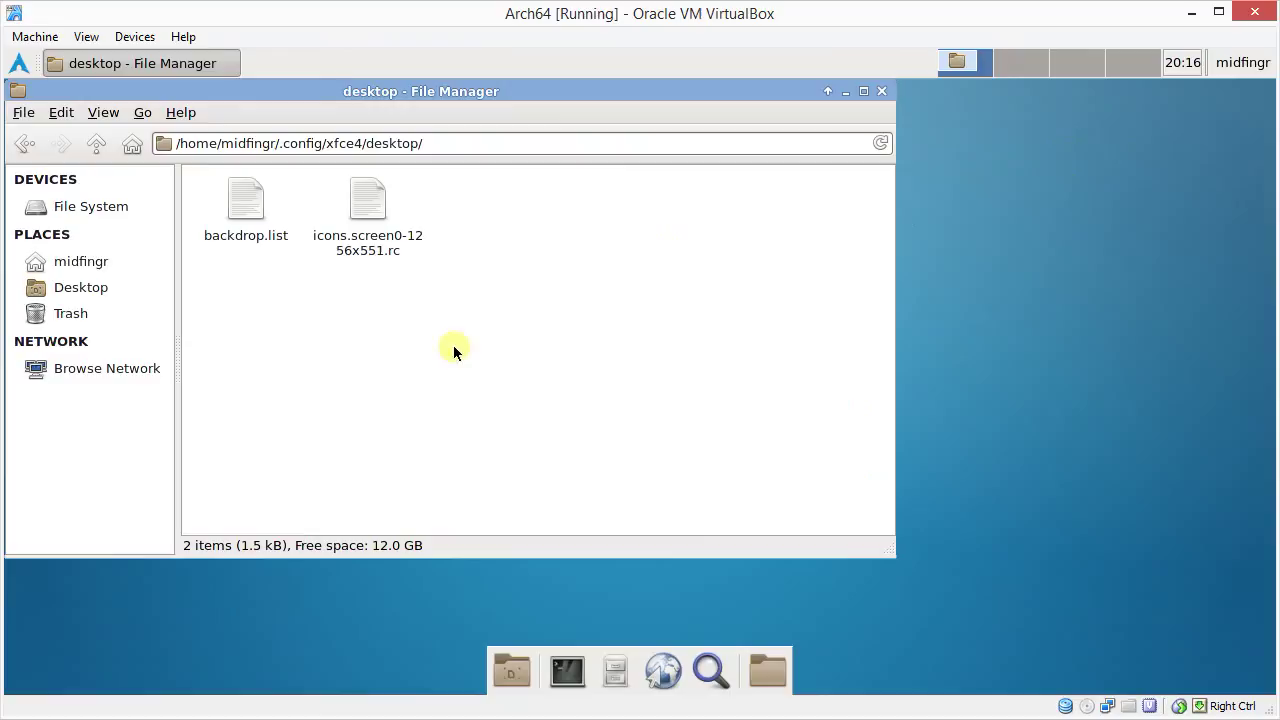
Permanently delete backdrop.list and close the file manager
{"action": "left_click", "coordinate": [246, 222]}
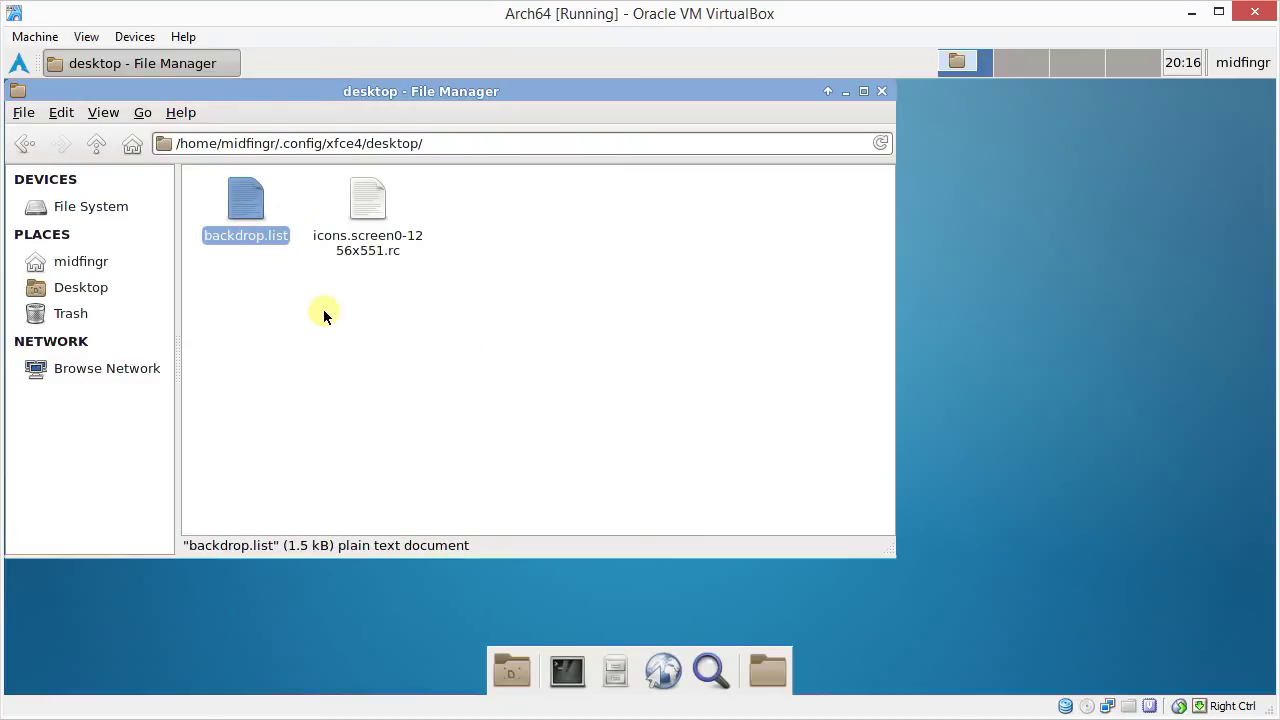
{"action": "key", "text": "shift+Delete"}
{"action": "key", "text": "Return"}
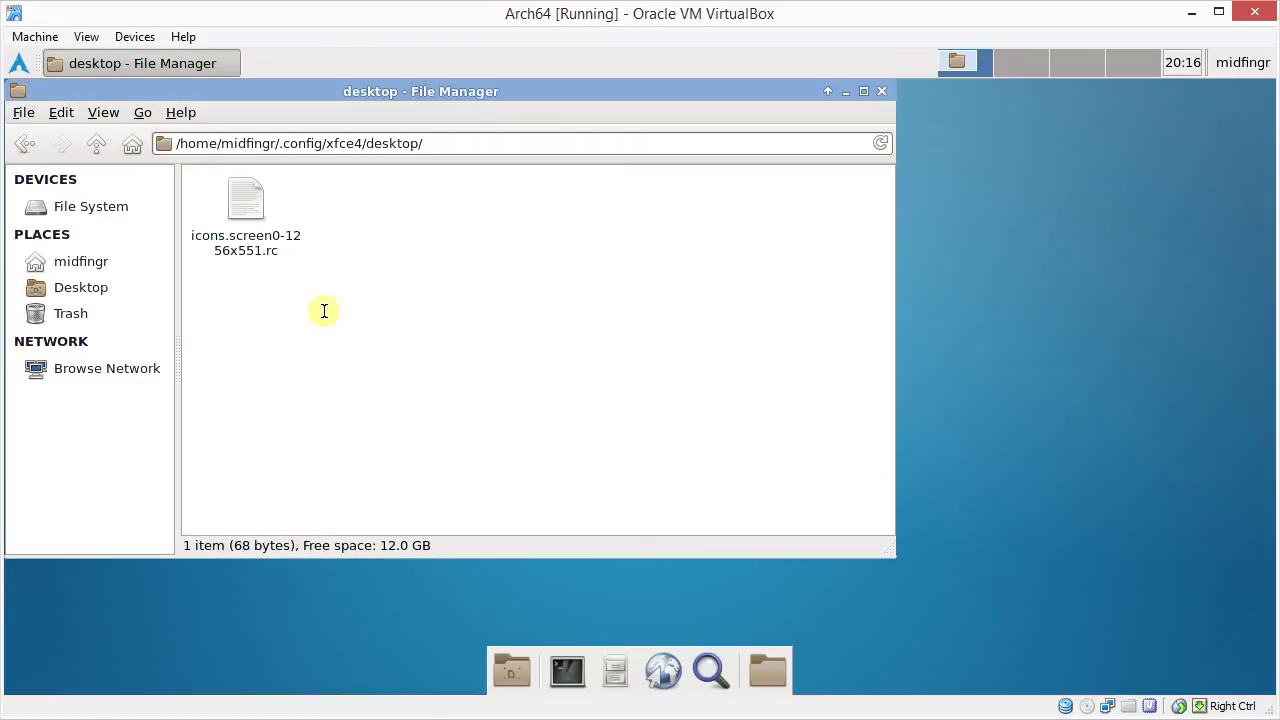
{"action": "key", "text": "ctrl+w"}
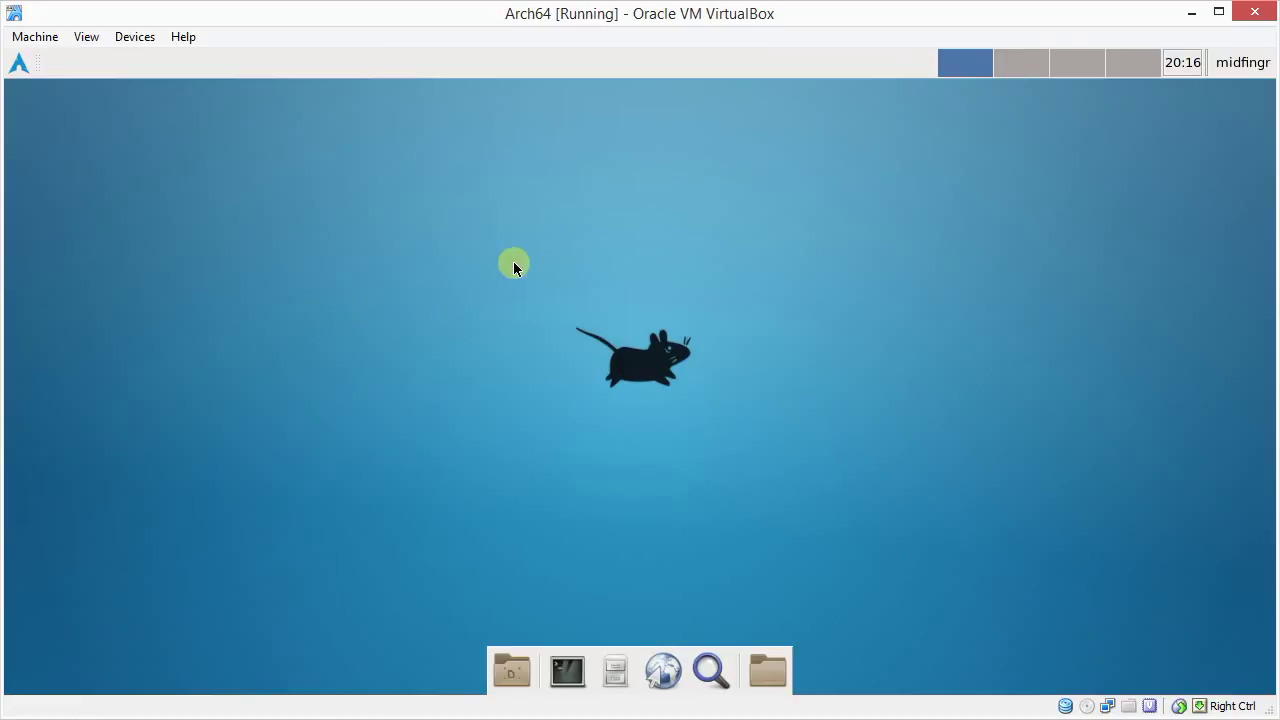
Make the background an image list of every file in Pictures/Wallpaper, changing every minute
{"action": "right_click", "coordinate": [514, 263]}
{"action": "left_click", "coordinate": [620, 468]}
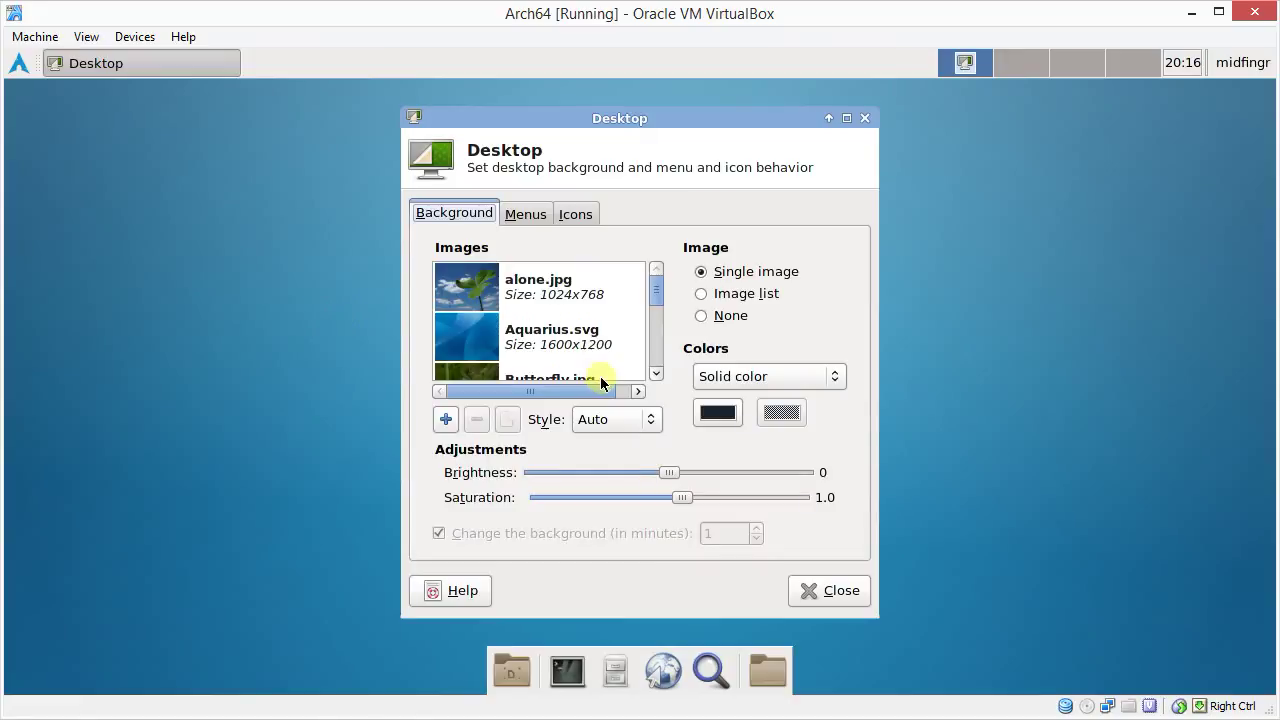
{"action": "left_click", "coordinate": [717, 294]}
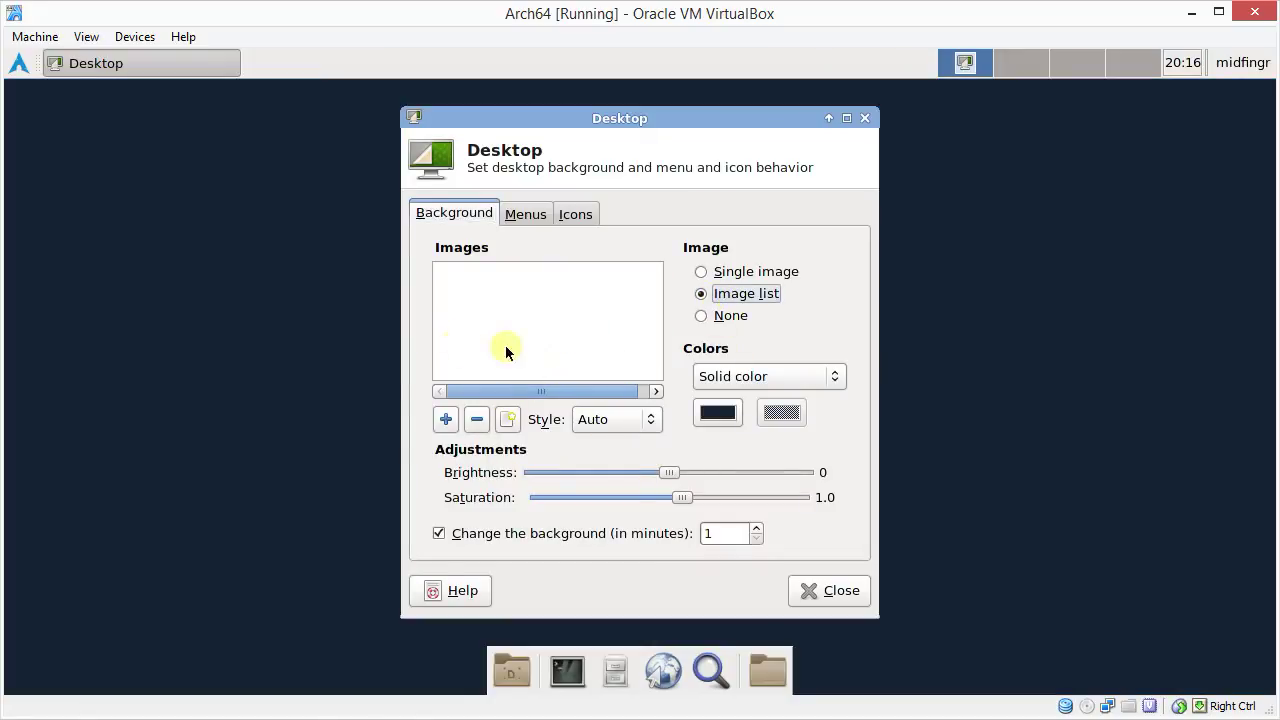
{"action": "left_click", "coordinate": [446, 420]}
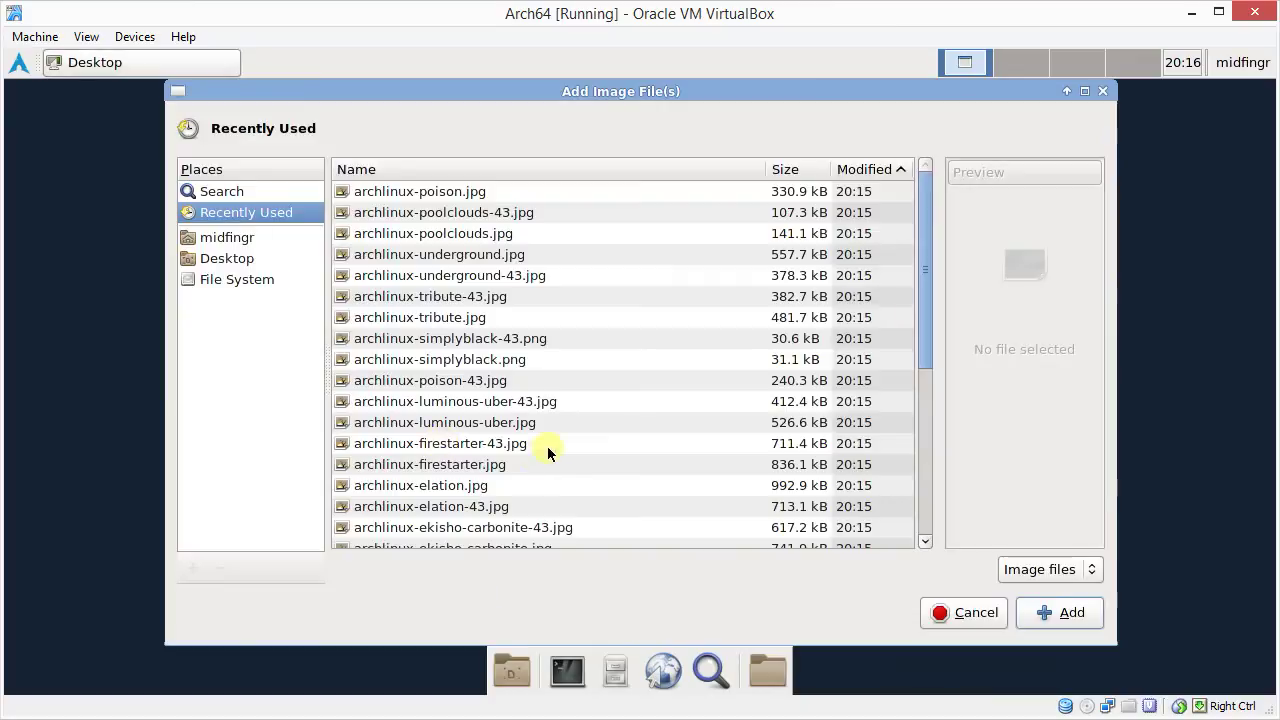
{"action": "left_click", "coordinate": [213, 241]}
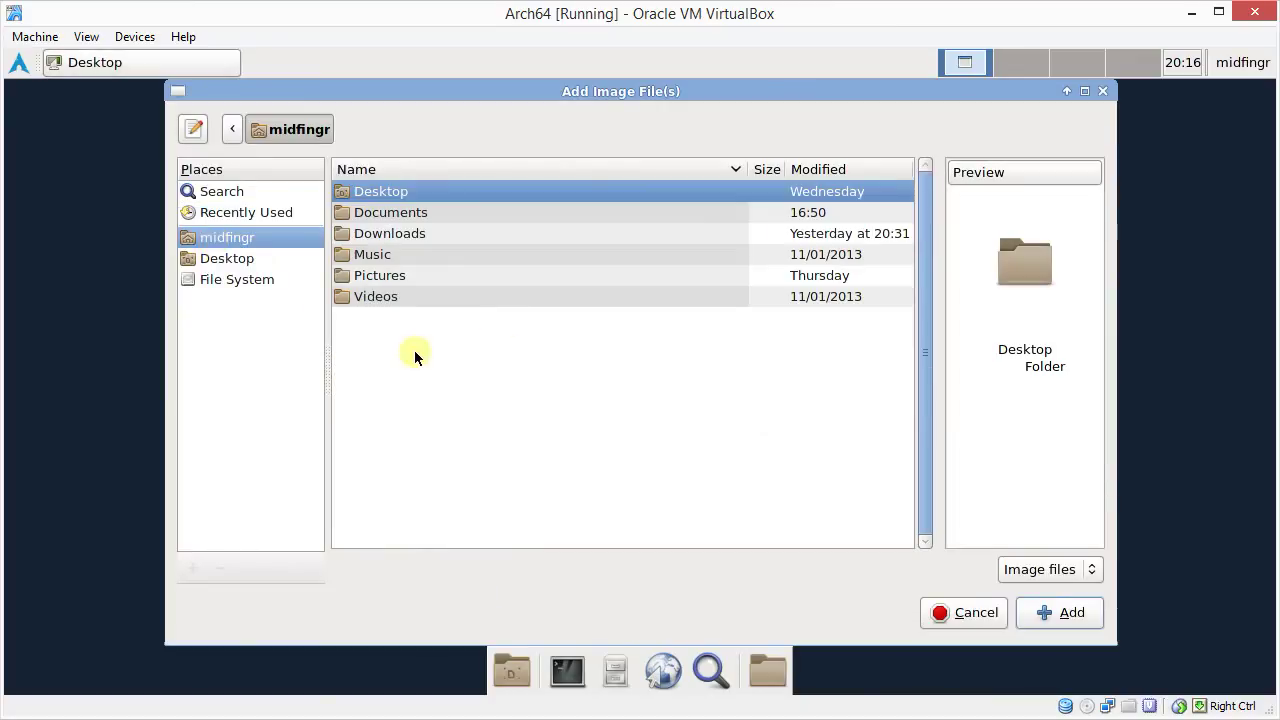
{"action": "double_click", "coordinate": [393, 276]}
{"action": "double_click", "coordinate": [377, 192]}
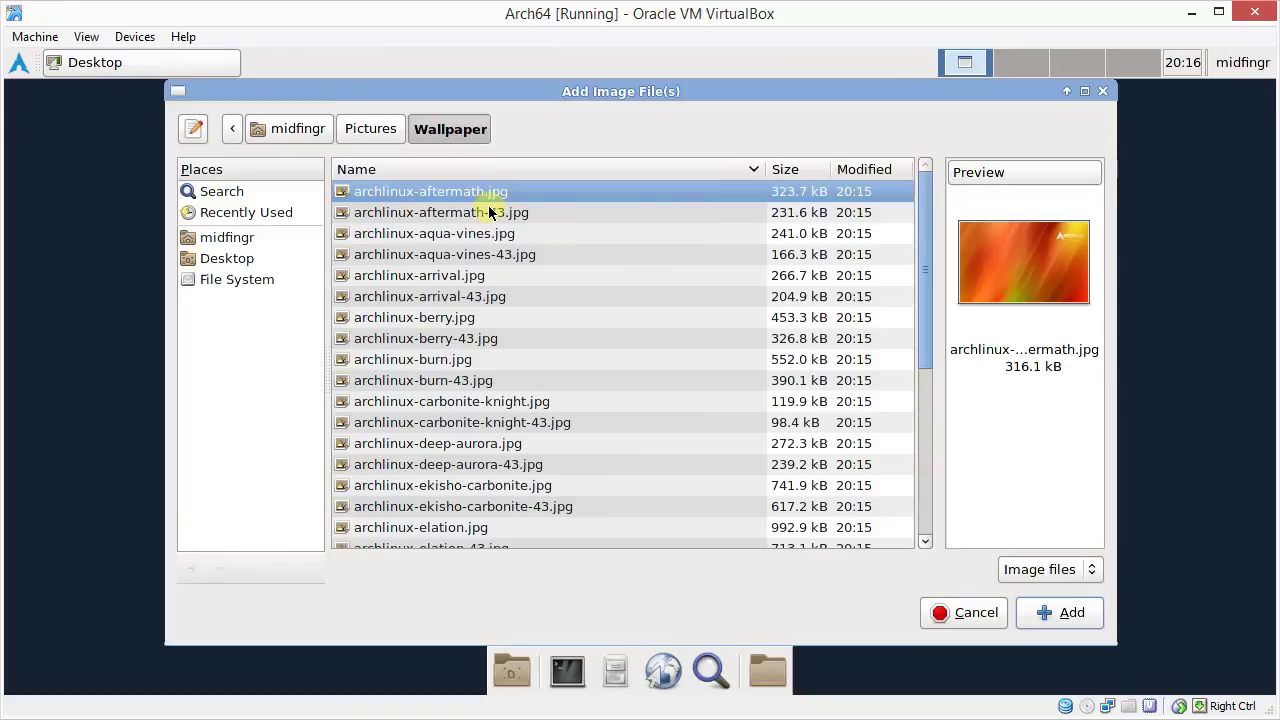
{"action": "scroll", "coordinate": [491, 330], "scroll_direction": "down", "scroll_amount": 1}
{"action": "scroll", "coordinate": [491, 391], "scroll_direction": "down", "scroll_amount": 5}
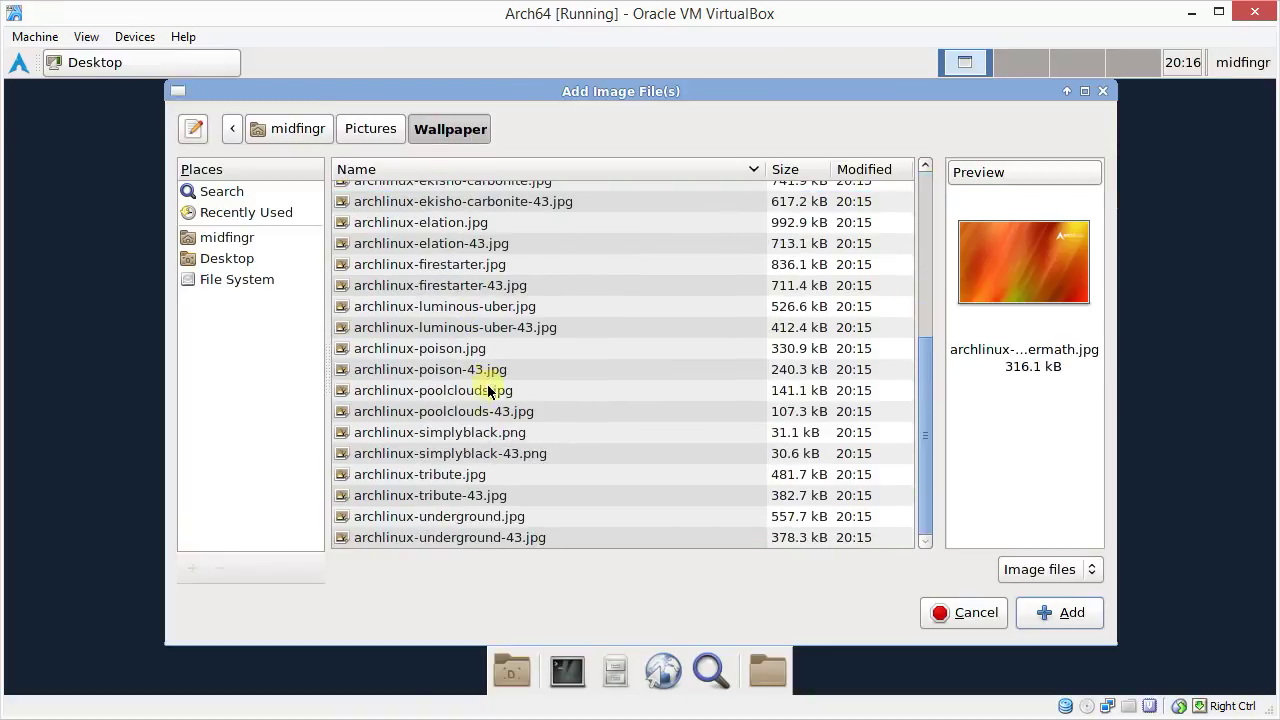
{"action": "left_click", "coordinate": [516, 540], "text": "shift"}
{"action": "left_click", "coordinate": [1040, 613]}
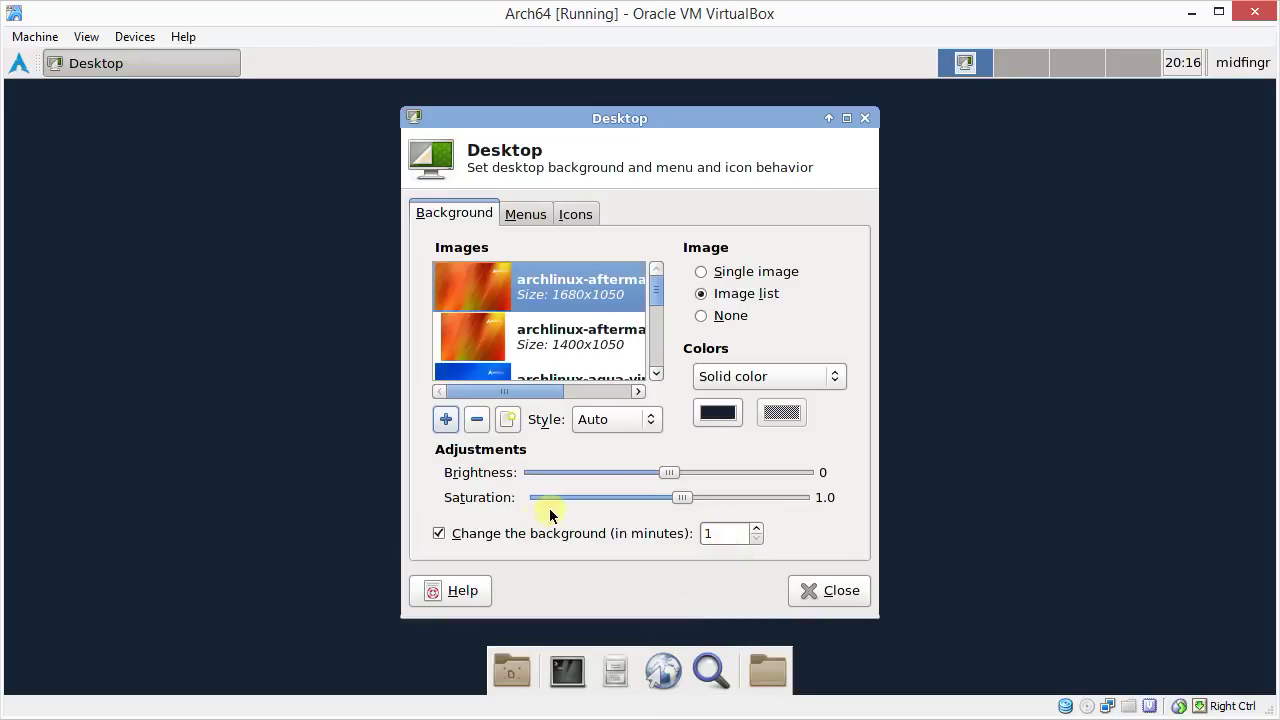
{"action": "left_click", "coordinate": [812, 592]}
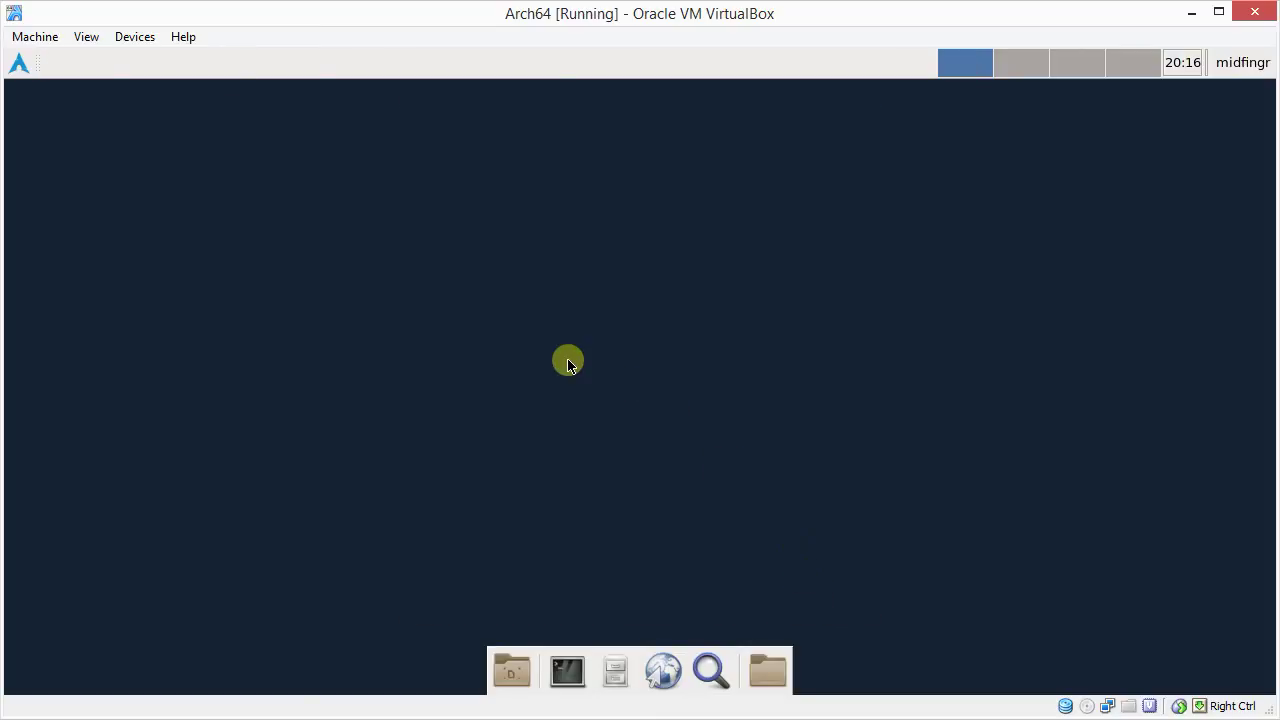
{"action": "left_click", "coordinate": [620, 658]}
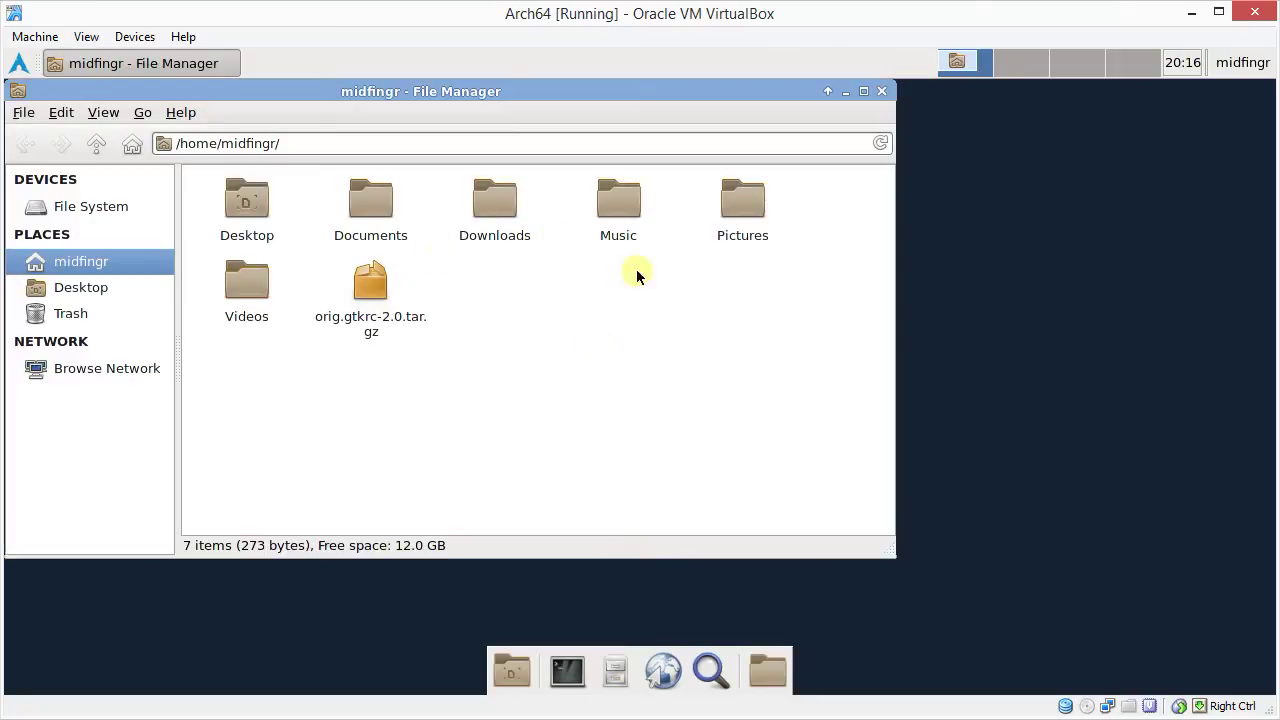
{"action": "double_click", "coordinate": [737, 207]}
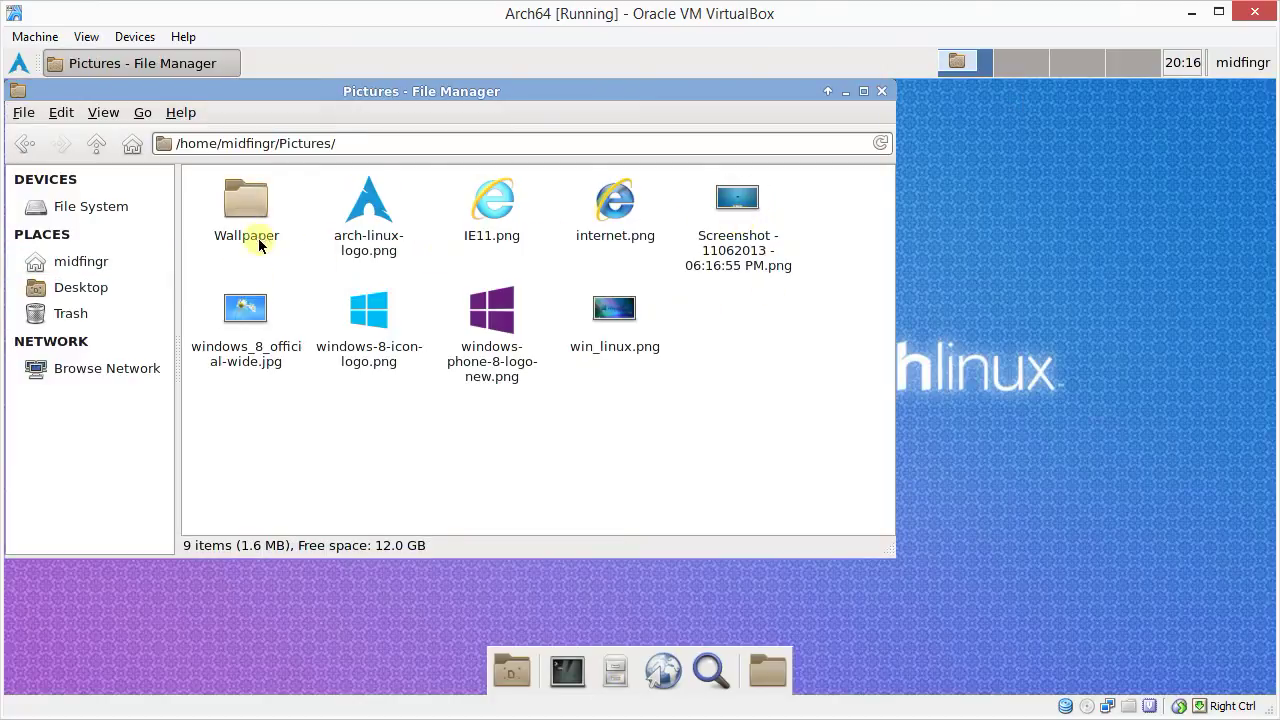
{"action": "left_click", "coordinate": [237, 217]}
{"action": "double_click", "coordinate": [237, 217]}
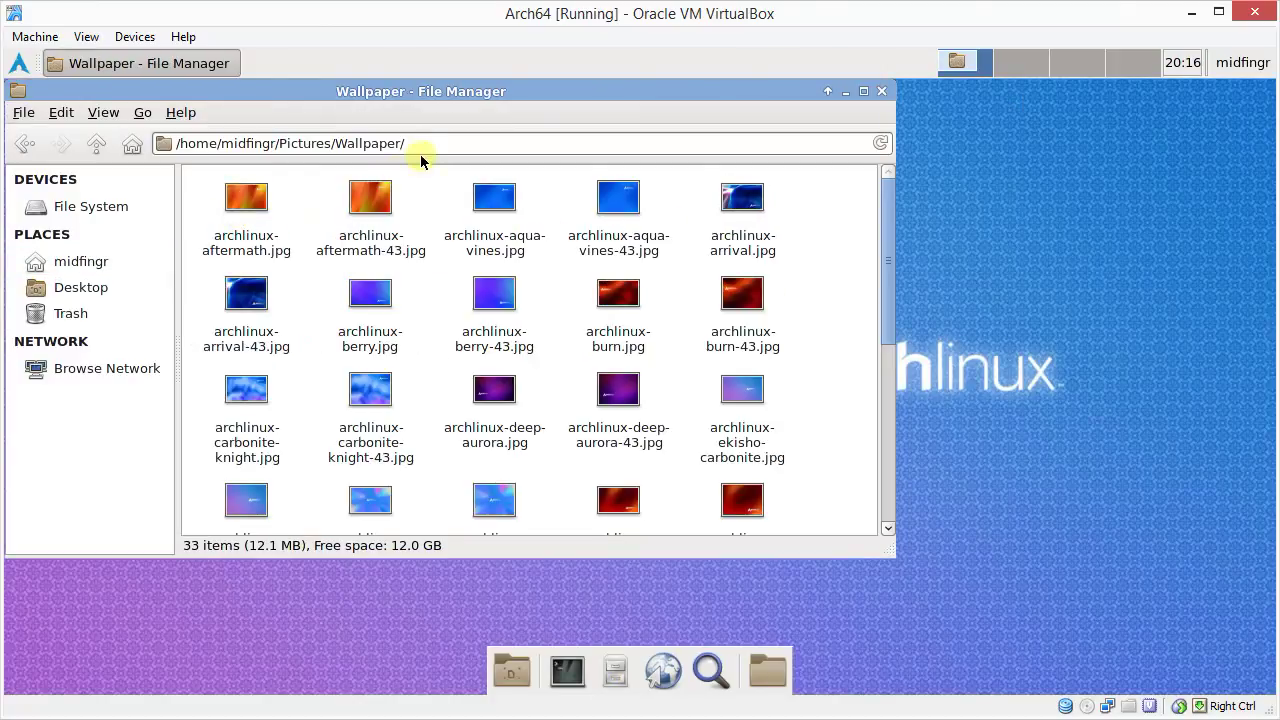
{"action": "left_click", "coordinate": [245, 224]}
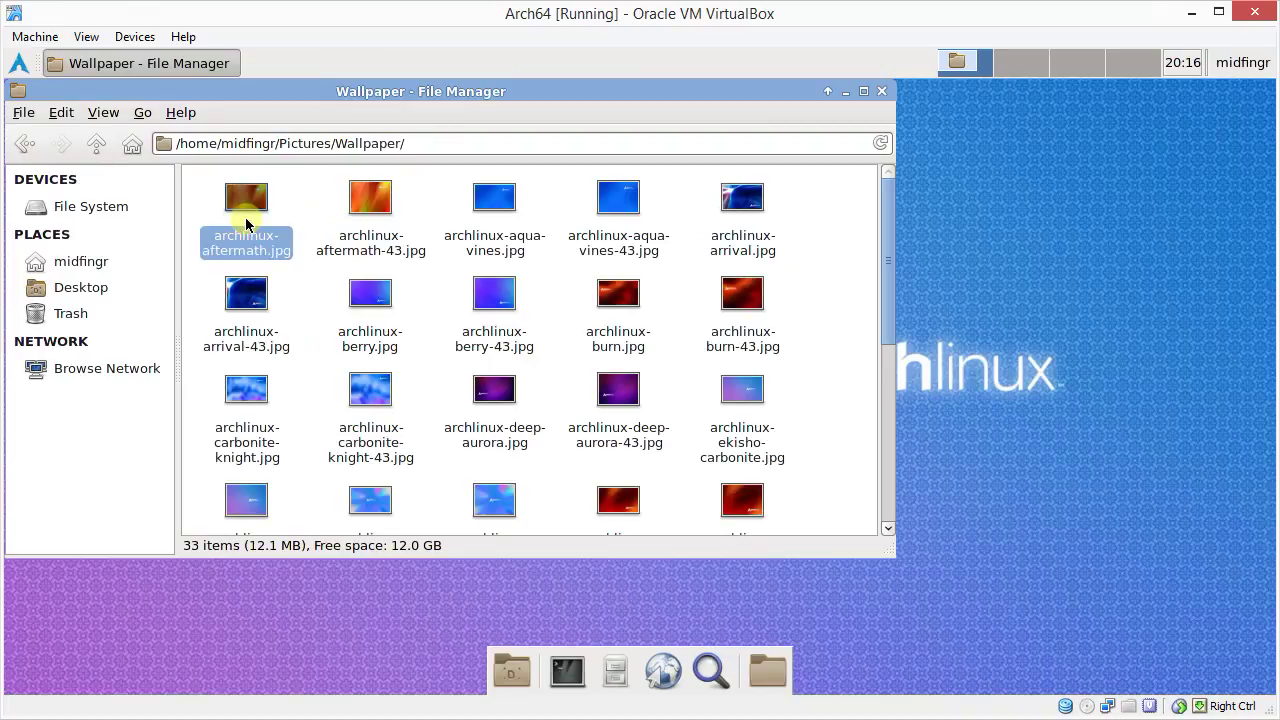
{"action": "left_click", "coordinate": [385, 212]}
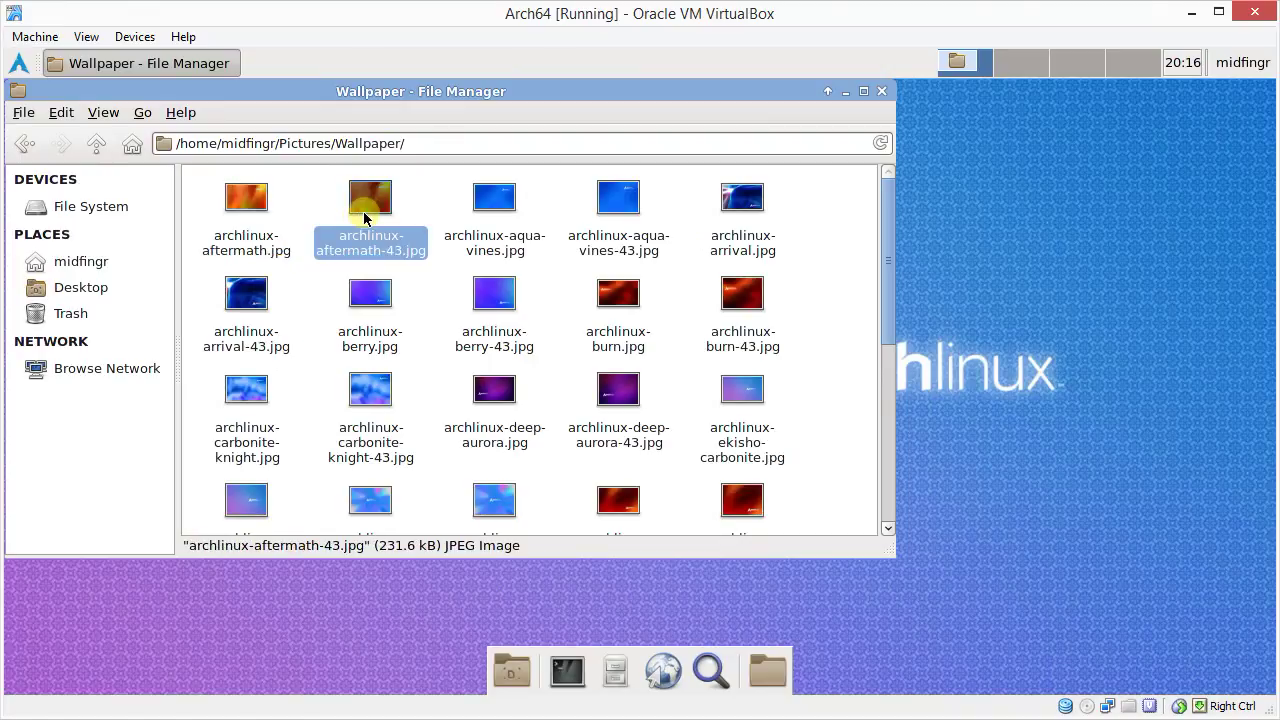
{"action": "left_click", "coordinate": [252, 205]}
{"action": "left_click", "coordinate": [881, 91]}
Set the desktop wallpaper style to Stretched in Desktop Settings and close it
{"action": "right_click", "coordinate": [592, 295]}
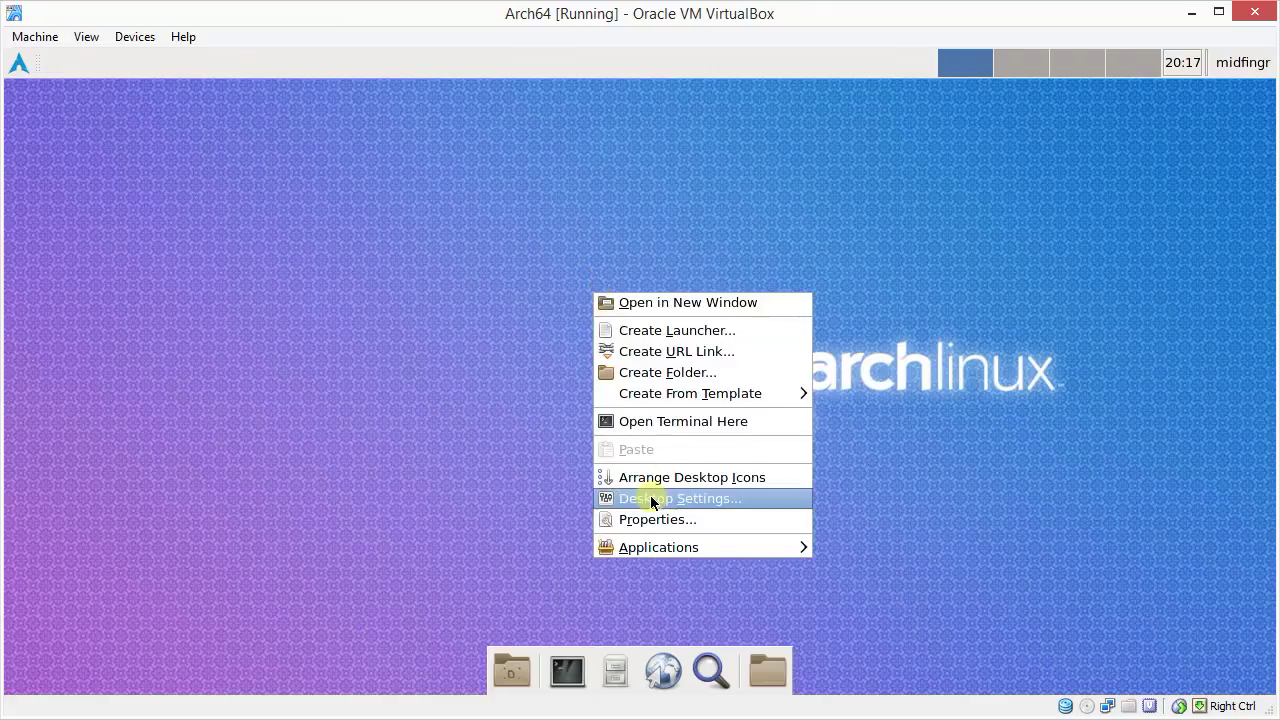
{"action": "left_click", "coordinate": [669, 492]}
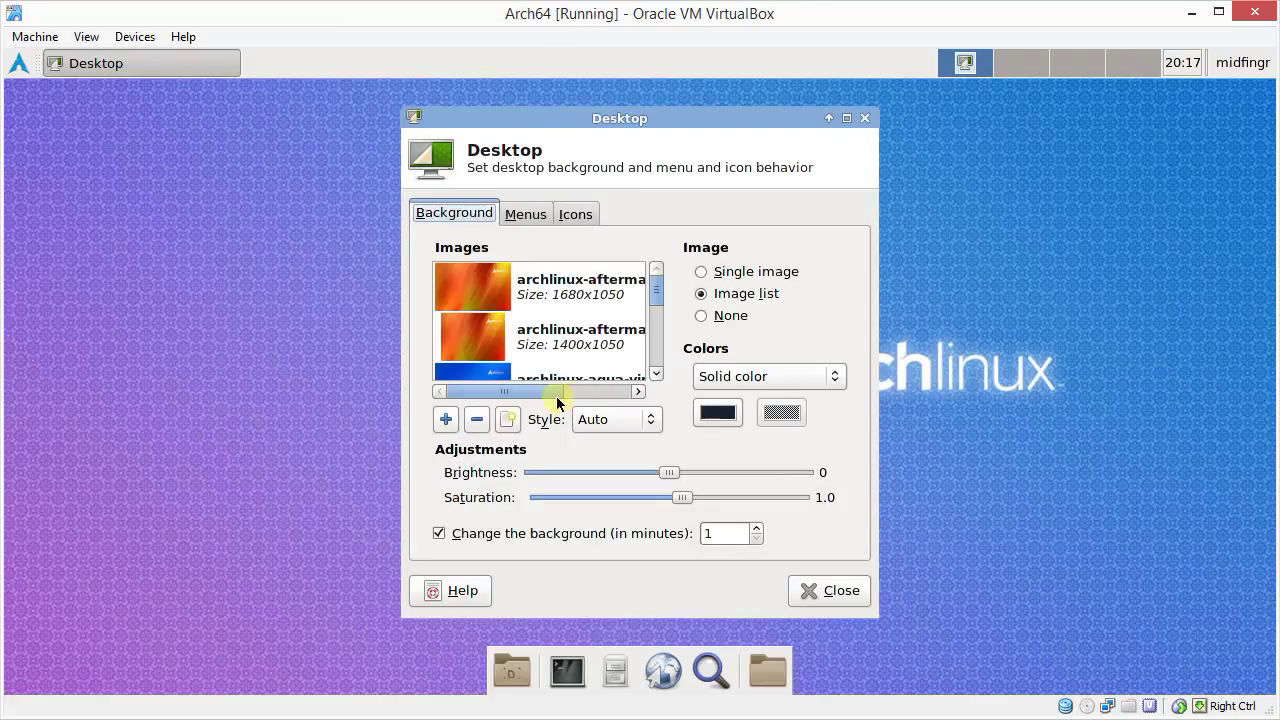
{"action": "left_click", "coordinate": [622, 419]}
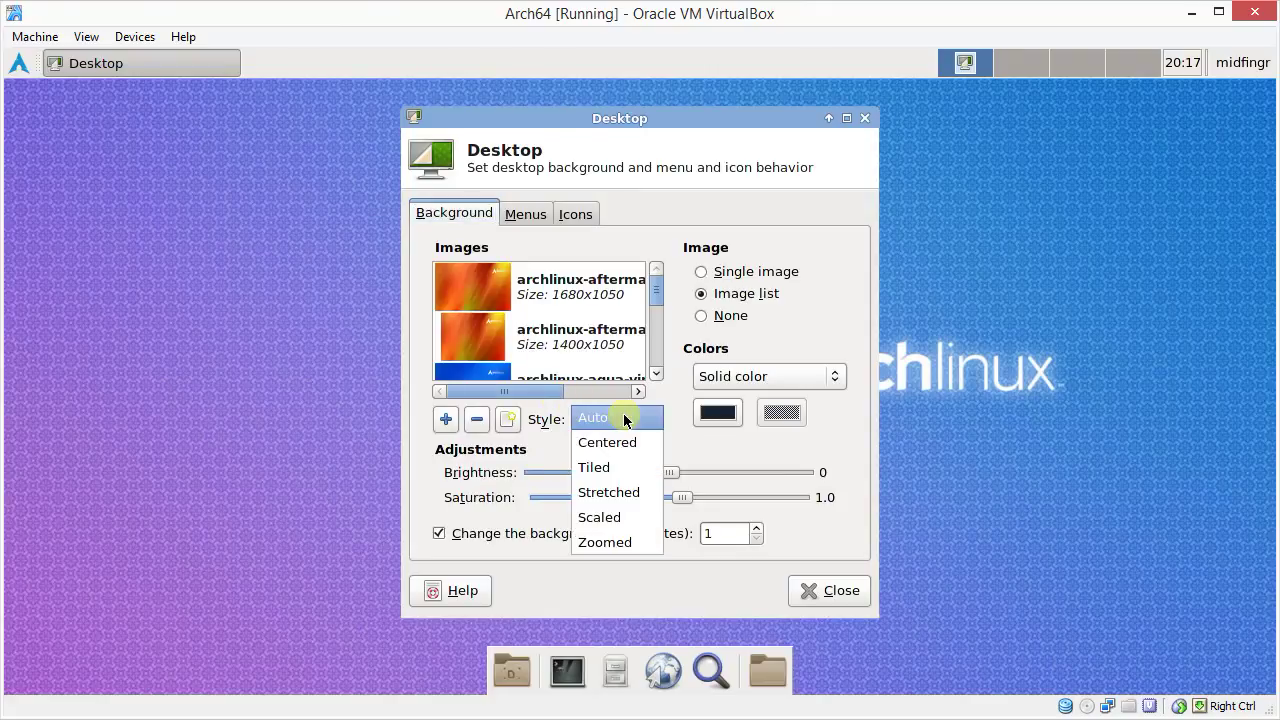
{"action": "left_click", "coordinate": [604, 492]}
{"action": "key", "text": "Escape"}
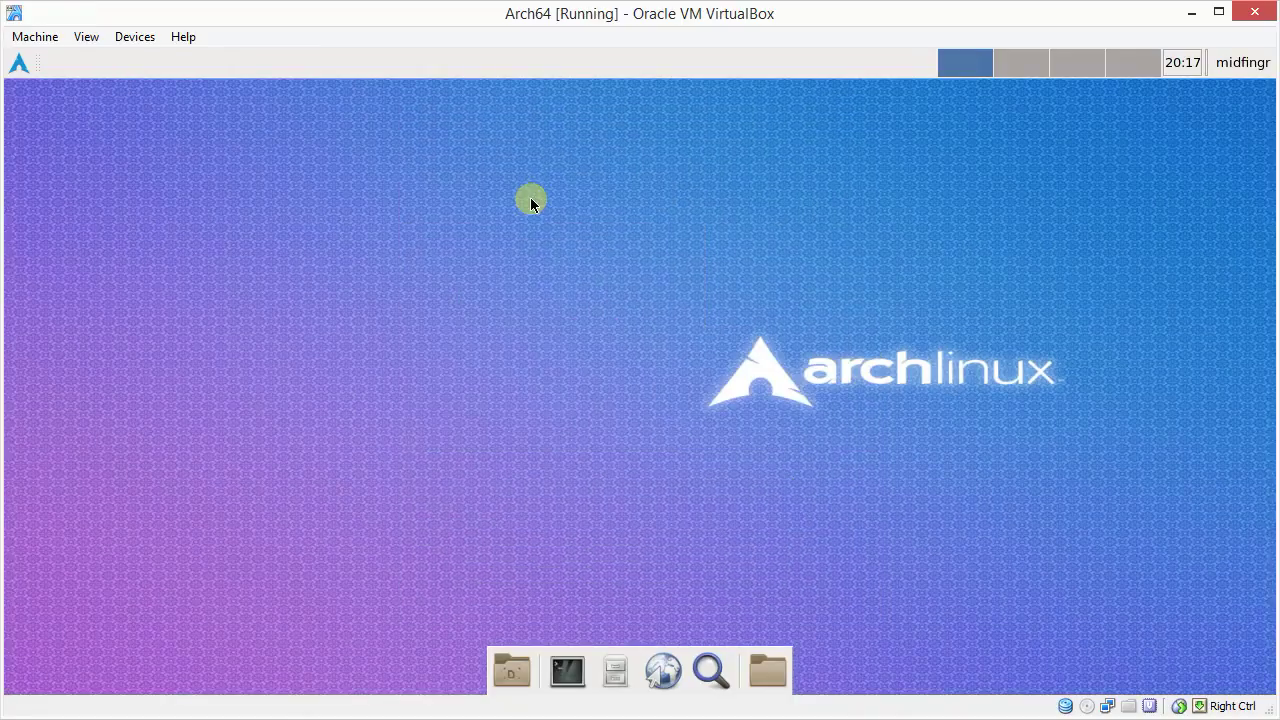